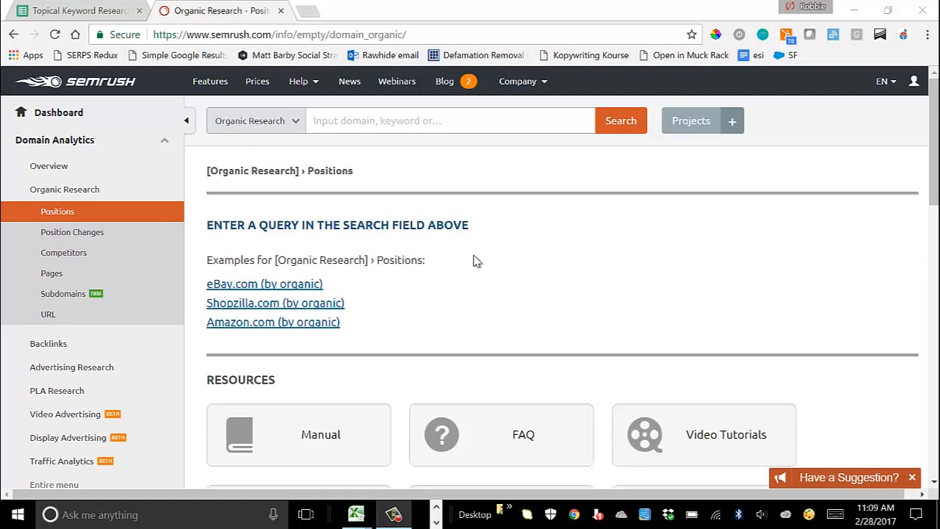
click(374, 128)
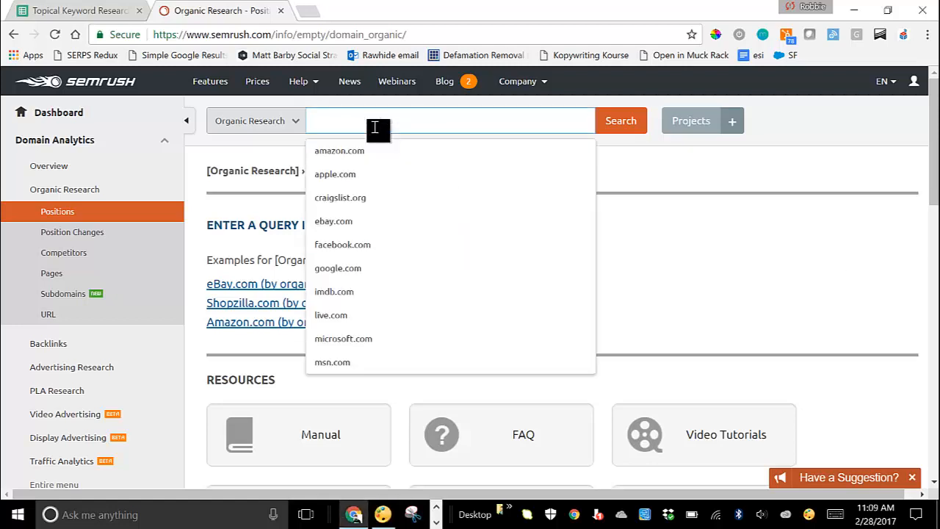
text(https://www.jitbit.com/)
click(623, 121)
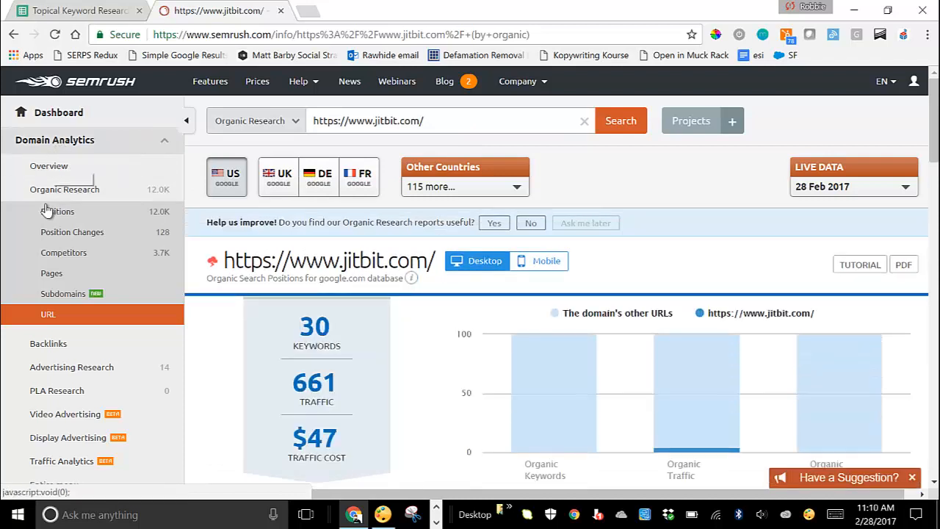
Step: Open the Competitors report and scroll down to the Organic Competitors table
click(53, 253)
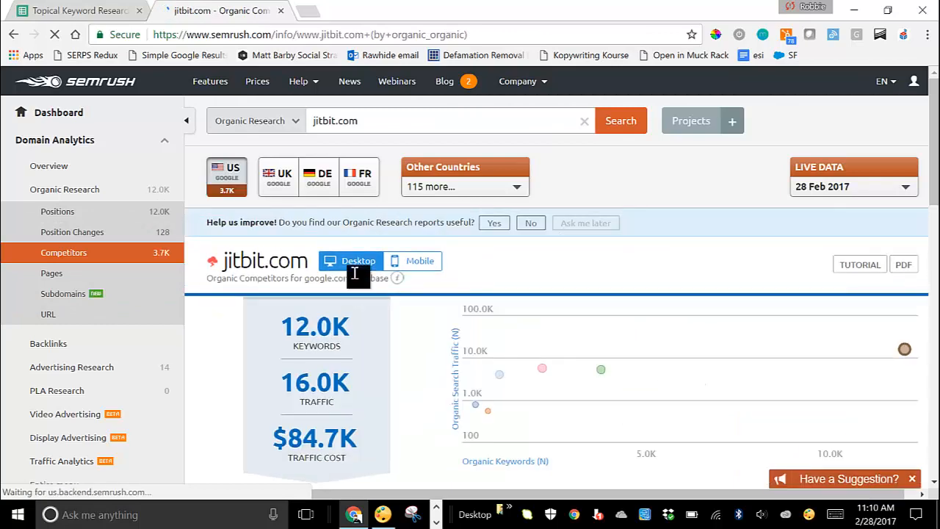
scroll(357, 272, down, 3)
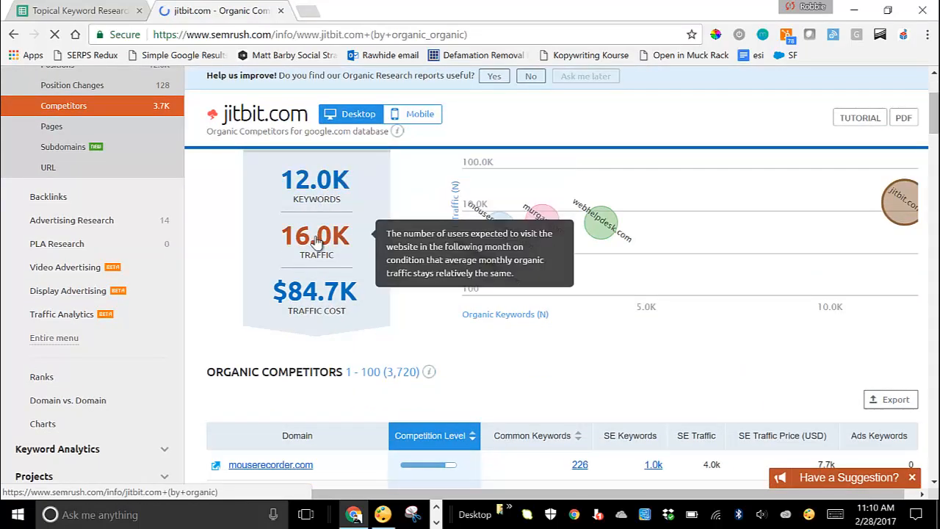
scroll(317, 239, down, 3)
scroll(317, 243, down, 1)
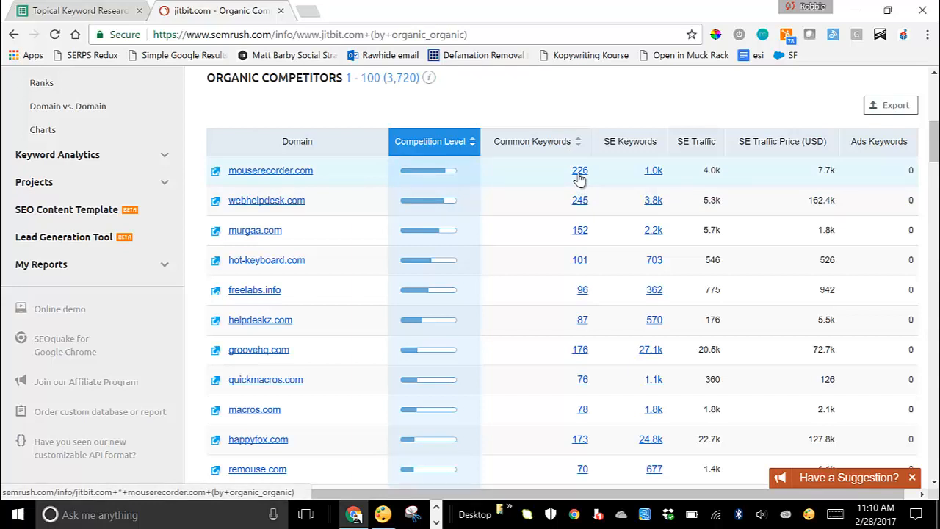
Step: Review the GrooveHQ rows on the Topical Keywords sheet of the Topical Keyword Research spreadsheet
click(58, 10)
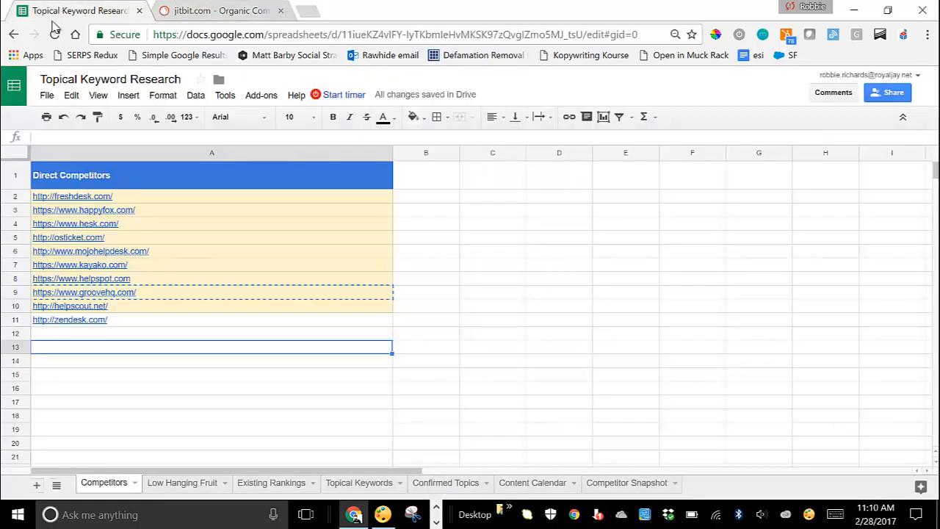
click(84, 390)
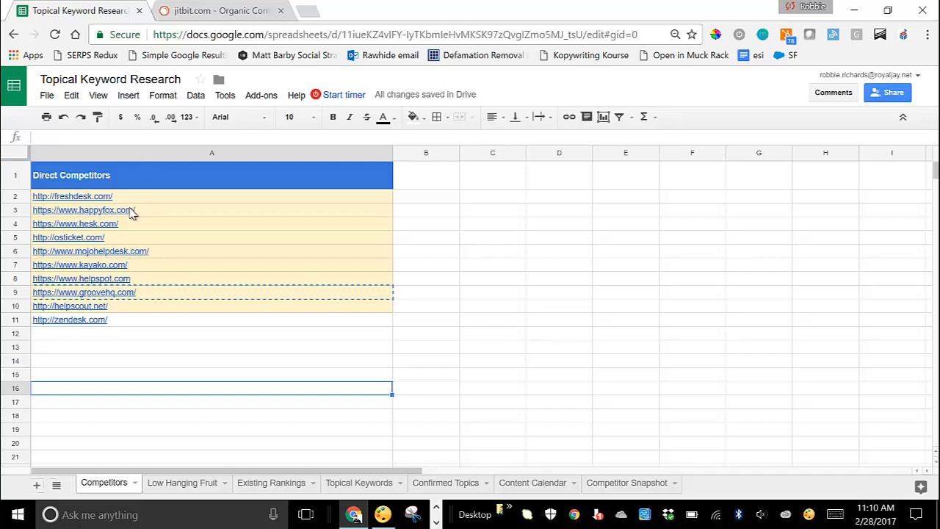
click(187, 11)
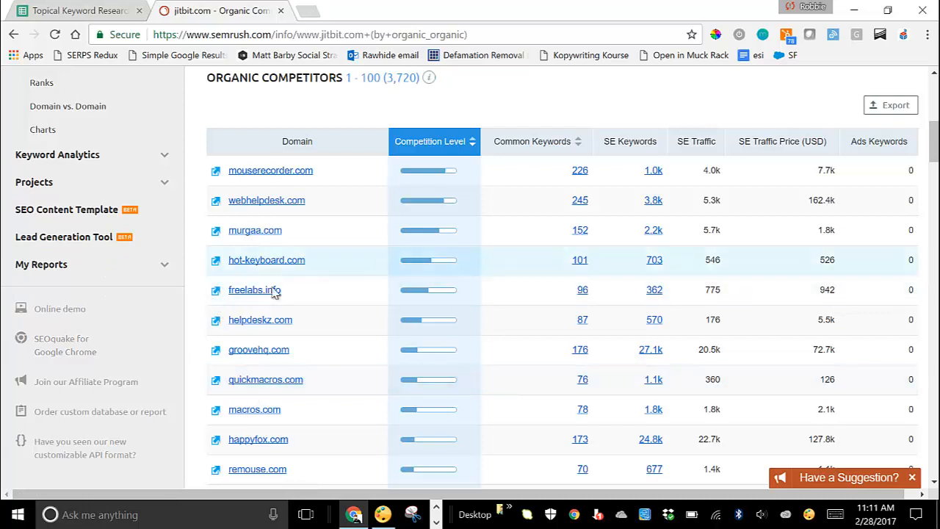
click(78, 12)
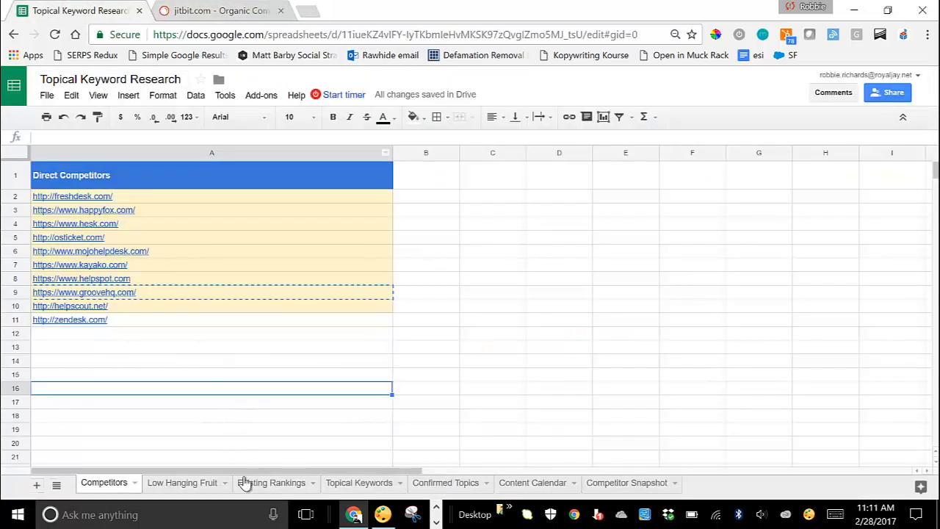
click(350, 486)
scroll(388, 377, up, 8)
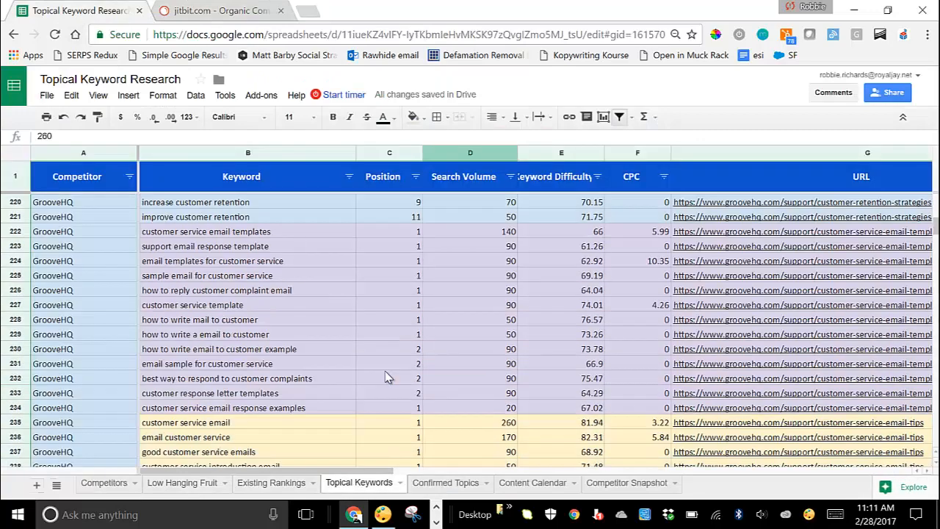
scroll(387, 377, down, 6)
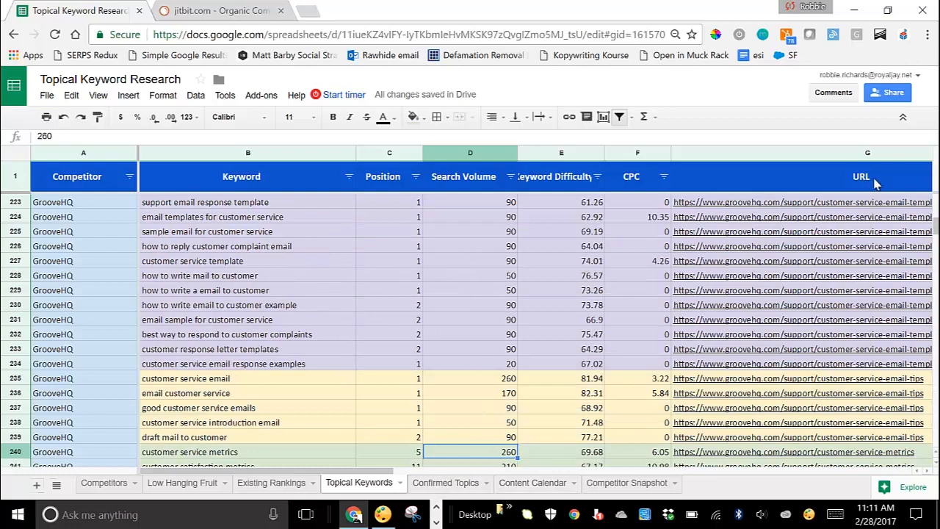
Step: Return to jitbit.com's competitors list in SEMrush and bring up groovehq.com's organic positions
click(253, 12)
scroll(381, 224, up, 1)
scroll(367, 225, down, 1)
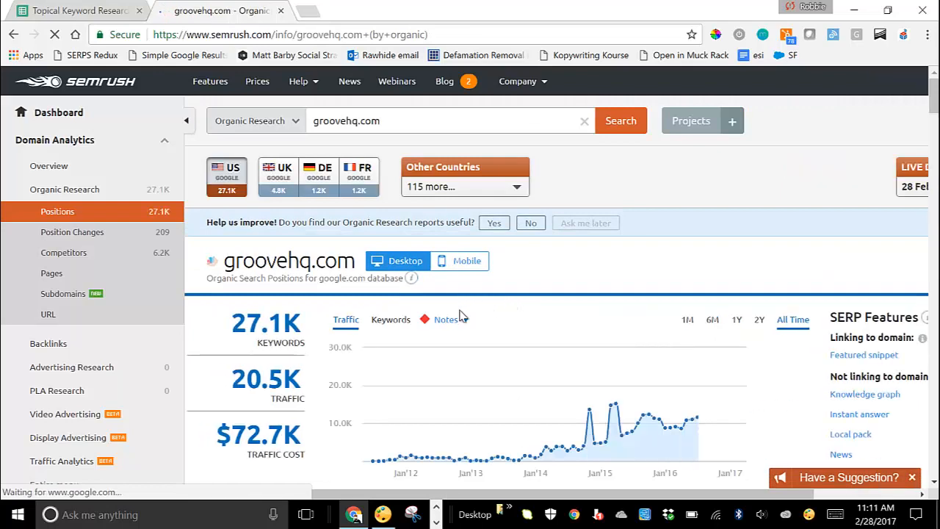
scroll(376, 388, down, 1)
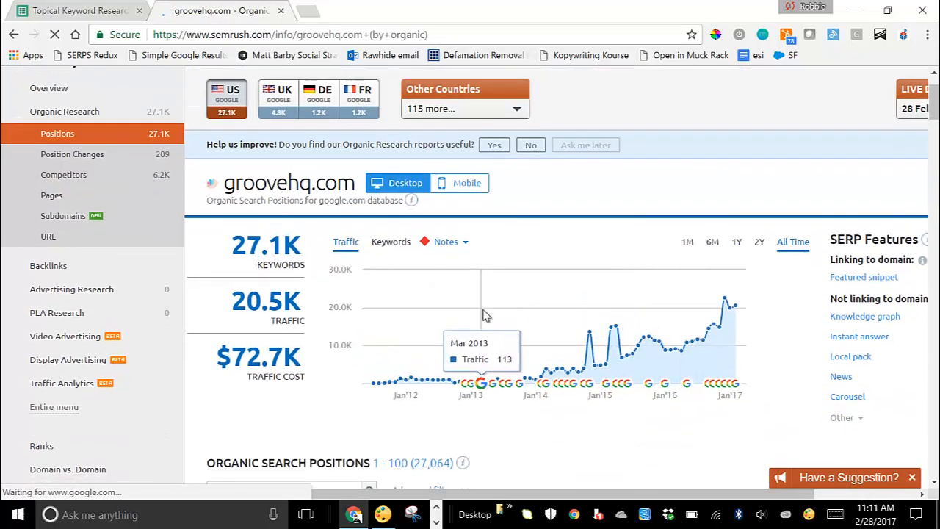
scroll(490, 321, down, 2)
scroll(514, 295, down, 1)
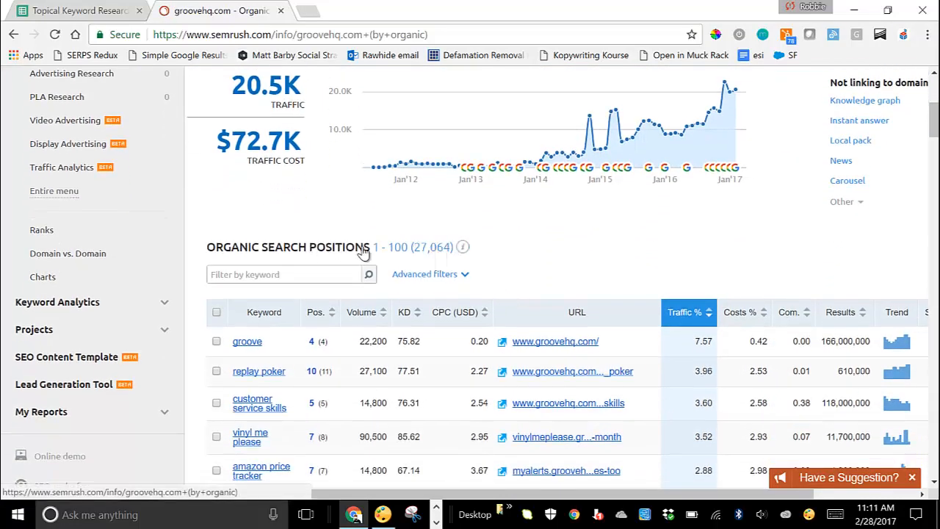
scroll(289, 280, down, 2)
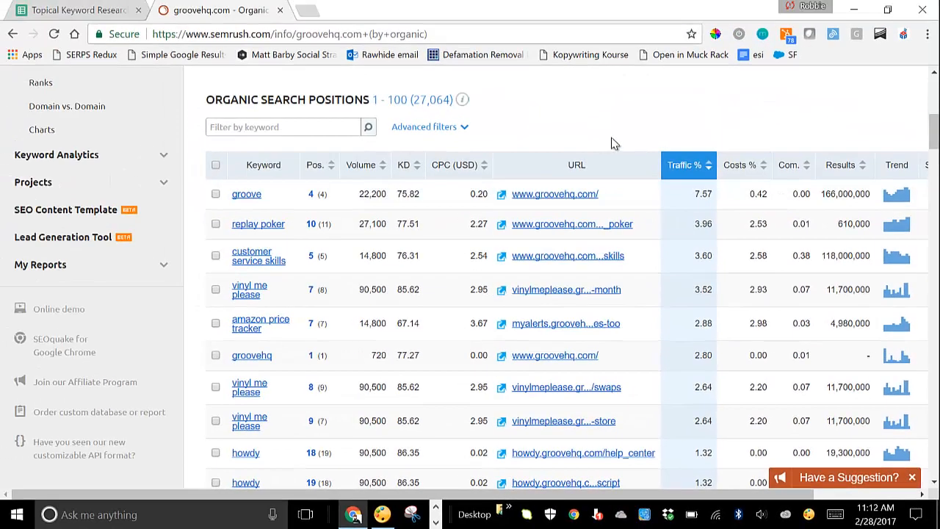
scroll(558, 146, up, 1)
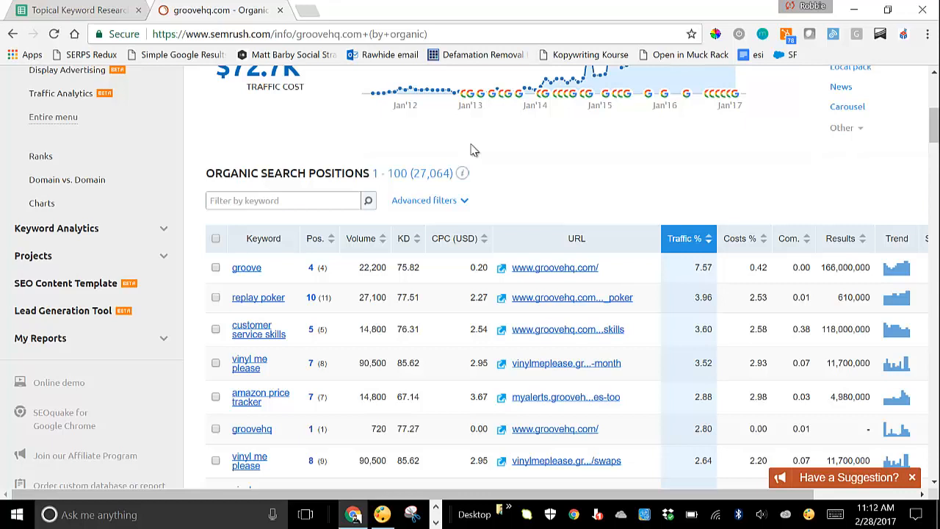
Step: Add an advanced filter excluding keywords with position greater than 20
click(463, 200)
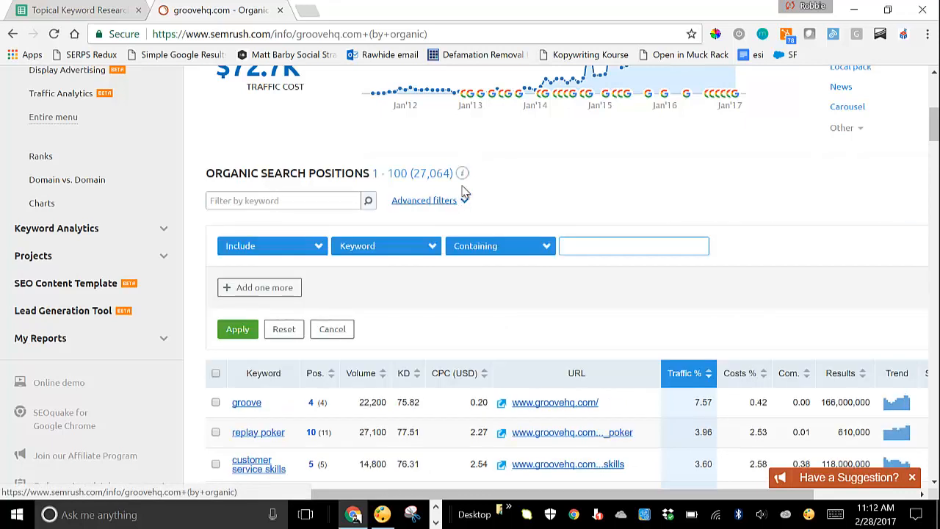
click(278, 249)
click(242, 279)
click(363, 245)
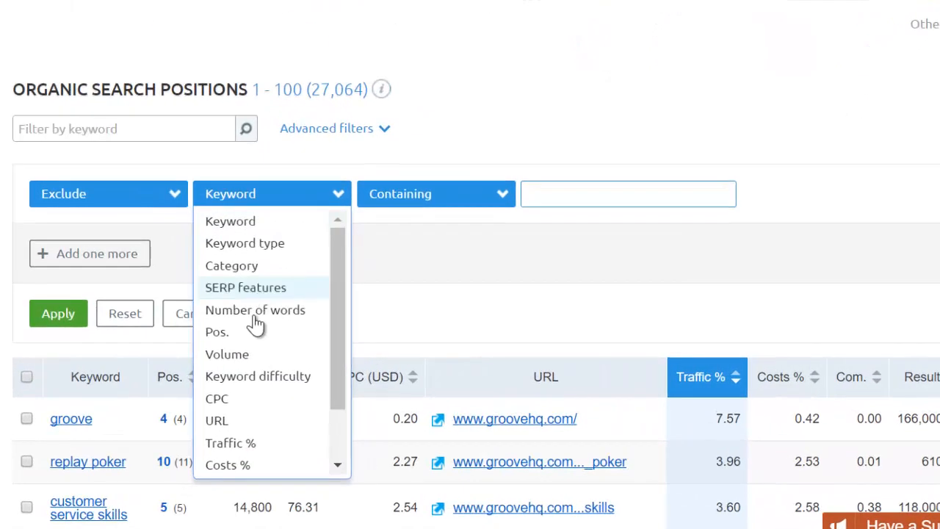
click(308, 336)
click(485, 203)
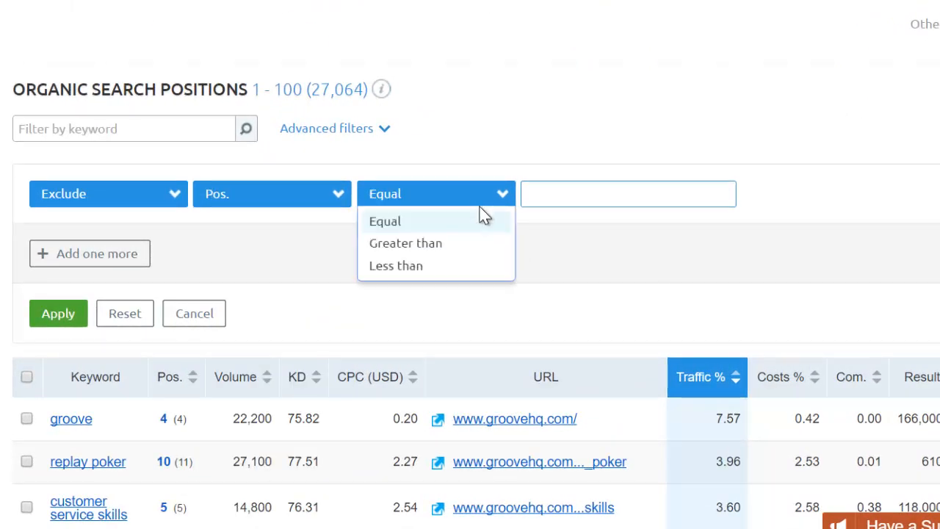
click(431, 243)
click(544, 202)
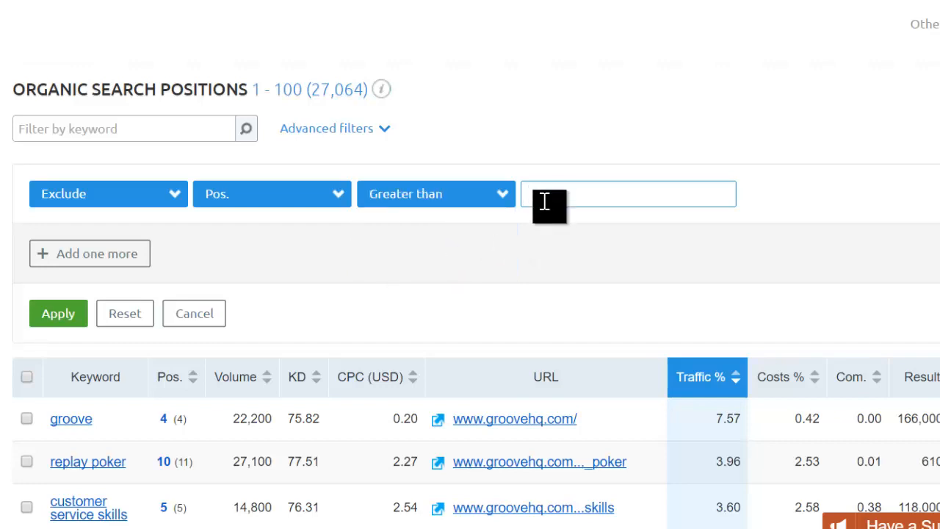
text(20)
Step: Add a second Exclude rule for search volume less than 40
click(106, 257)
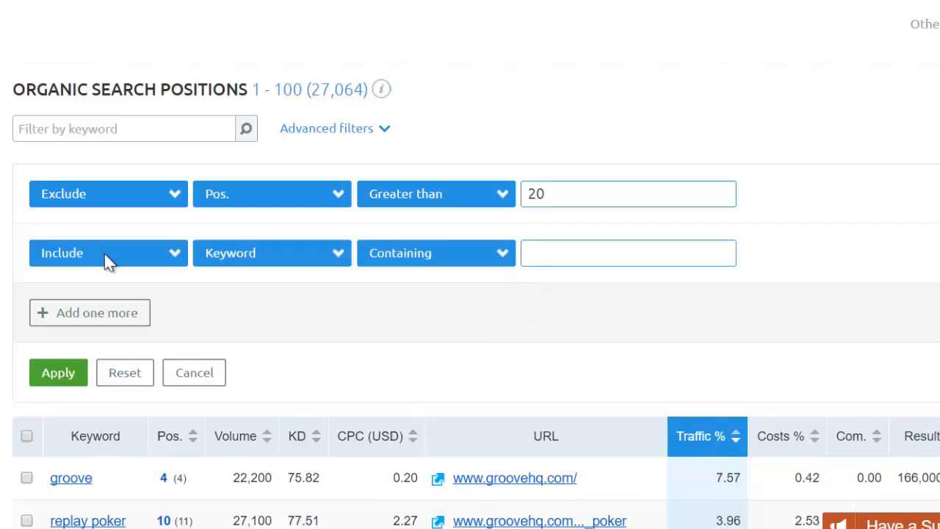
click(105, 253)
click(109, 301)
click(245, 257)
click(246, 413)
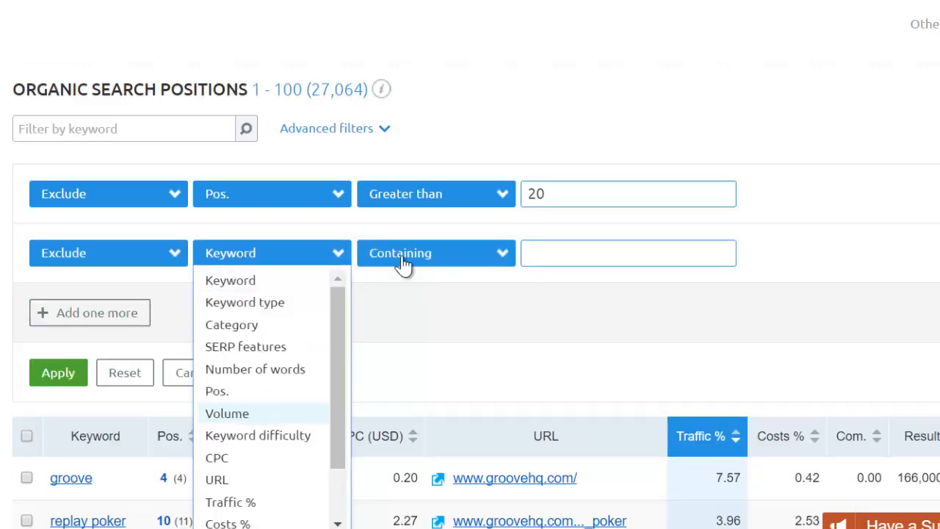
click(401, 257)
click(402, 326)
click(548, 253)
text(40)
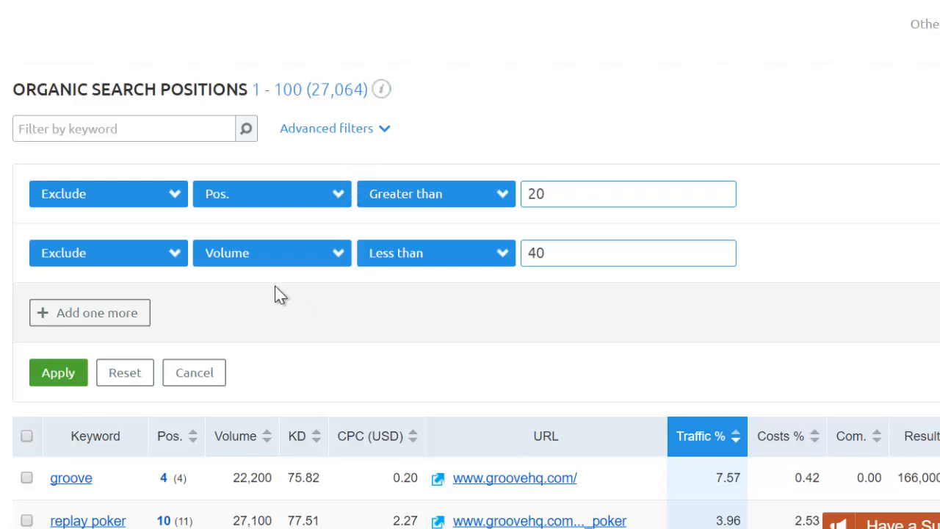
Step: Add a third Exclude rule for keywords containing groovehq
click(102, 323)
click(80, 323)
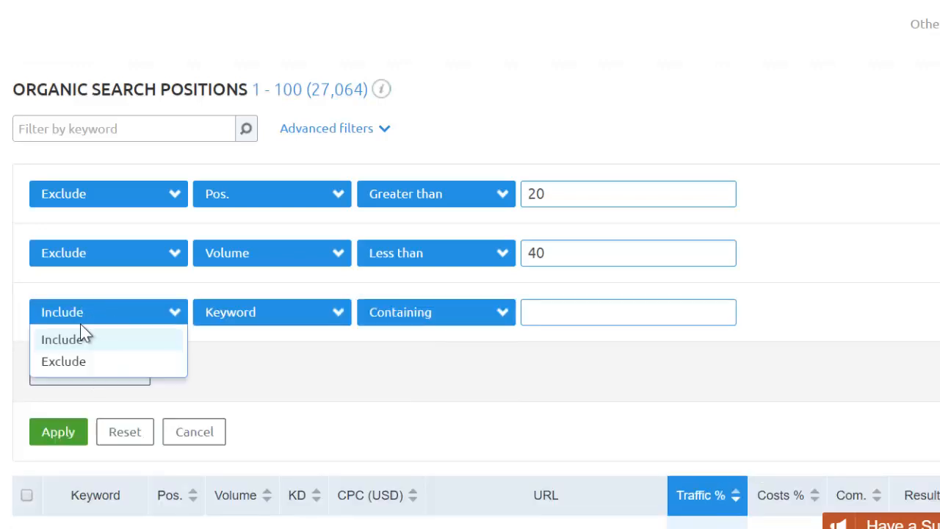
click(66, 362)
click(550, 309)
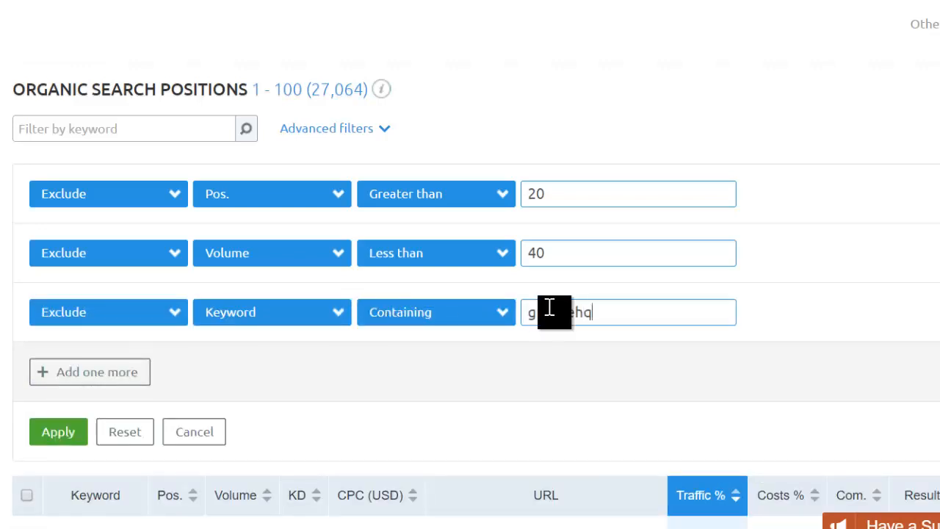
text(groovehq)
Step: Add a fourth Exclude rule on URL, keeping the match type as Containing
click(115, 378)
scroll(106, 274, down, 1)
scroll(106, 273, down, 10)
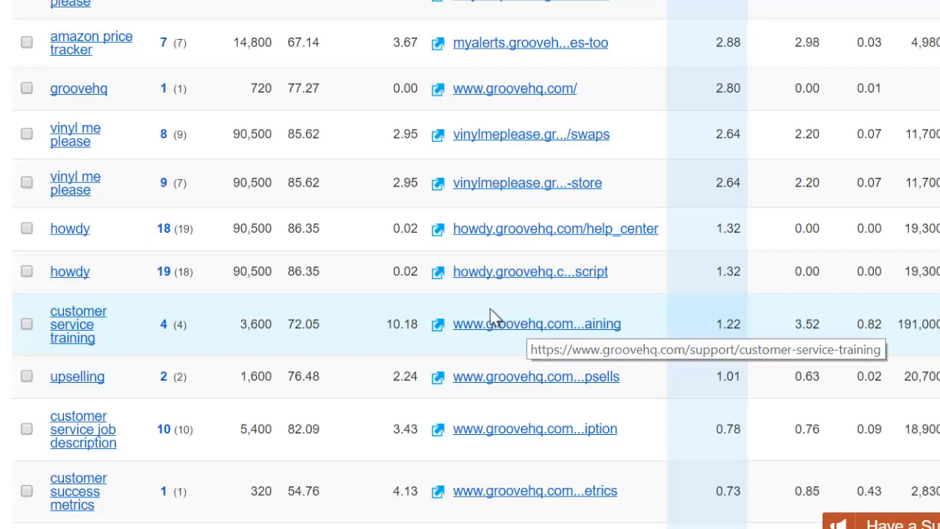
scroll(490, 316, up, 3)
scroll(473, 314, up, 1)
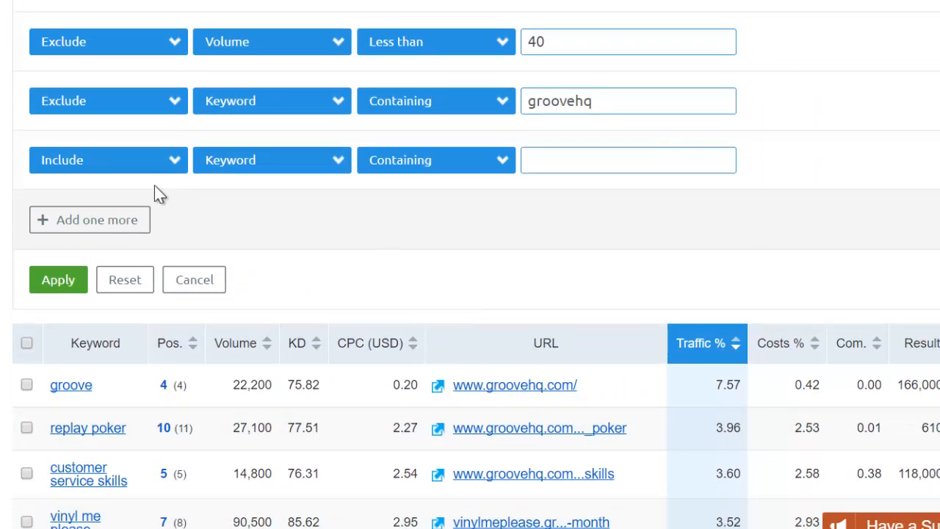
click(122, 168)
click(95, 211)
click(271, 171)
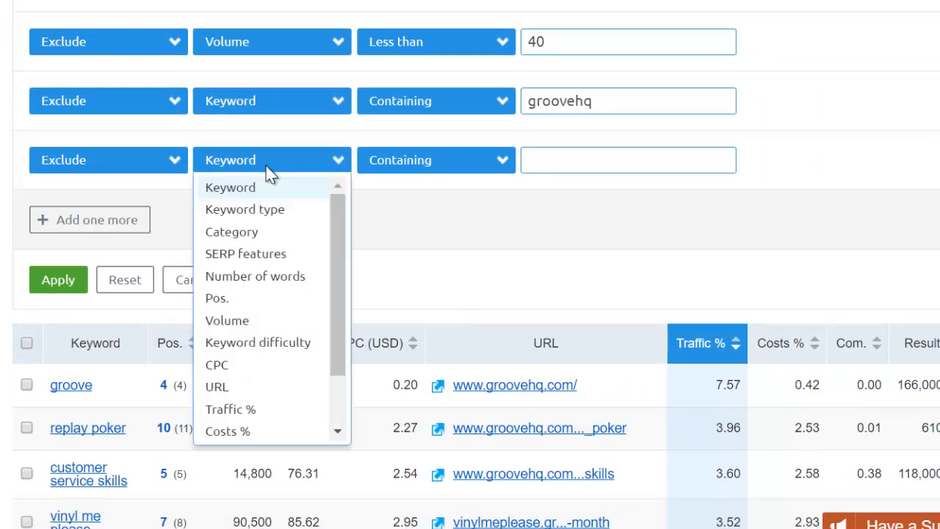
click(220, 384)
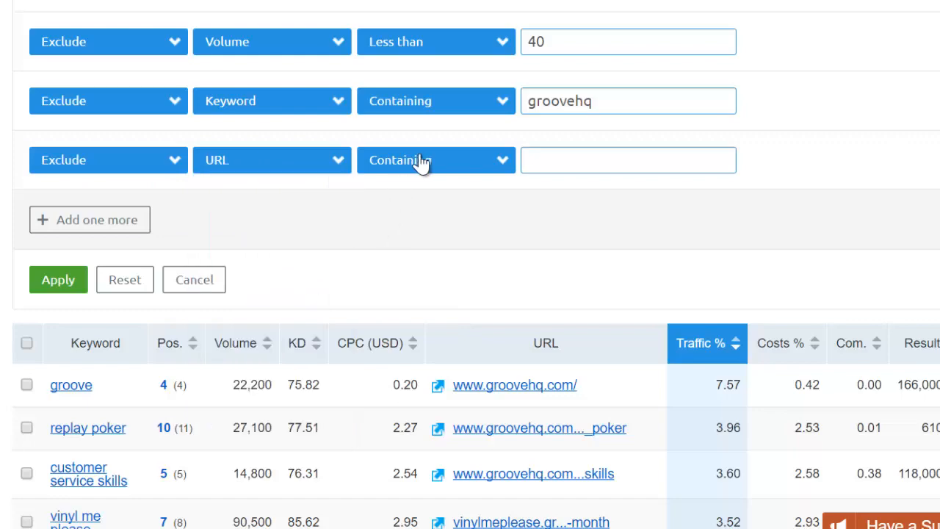
click(424, 162)
click(592, 176)
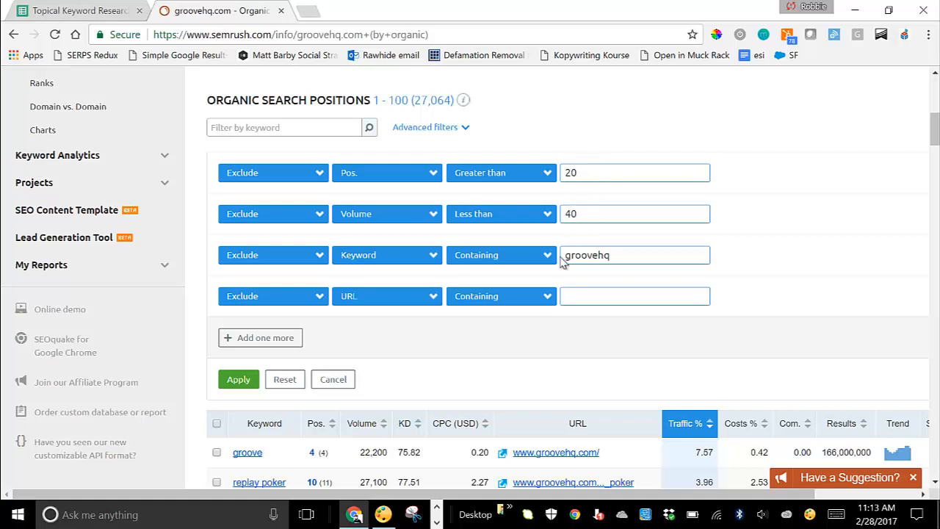
Step: Apply the exclusion filters, narrowing groovehq.com results to about 26,024 keywords
click(240, 387)
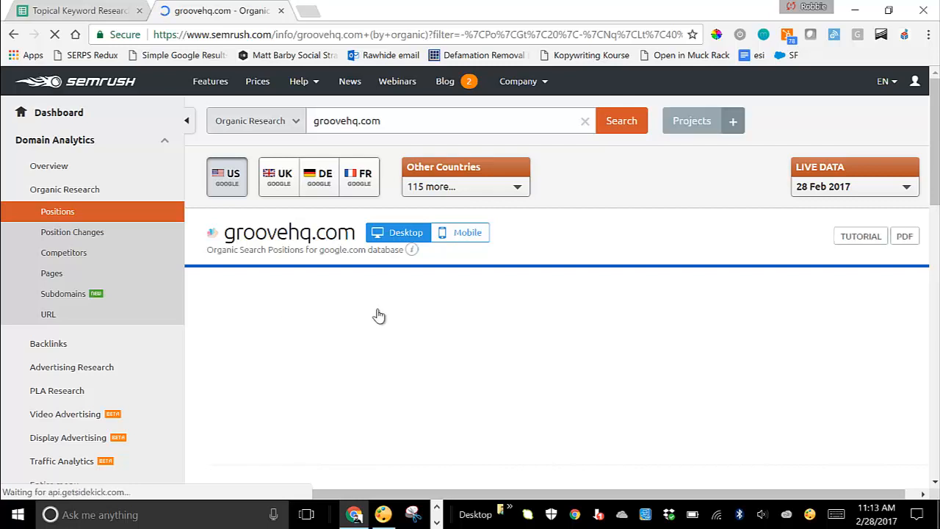
scroll(395, 318, down, 1)
scroll(441, 331, down, 2)
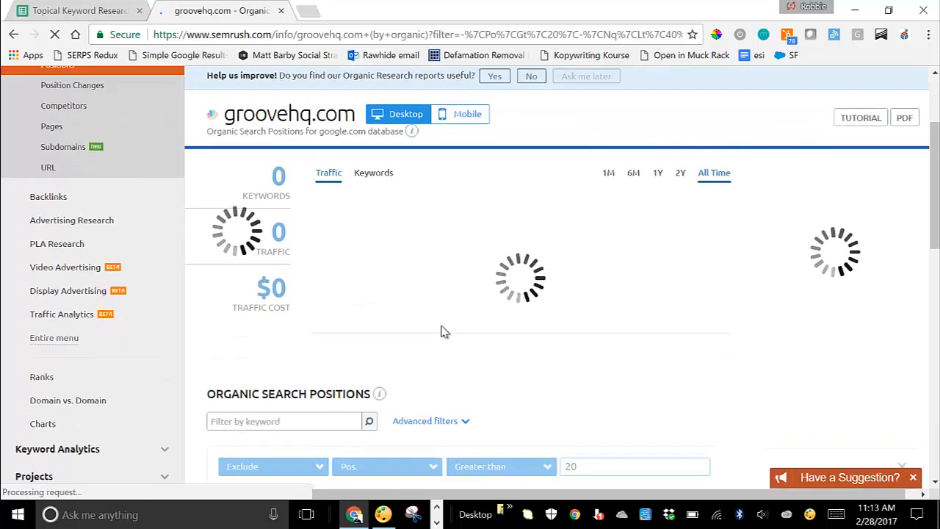
scroll(441, 330, down, 2)
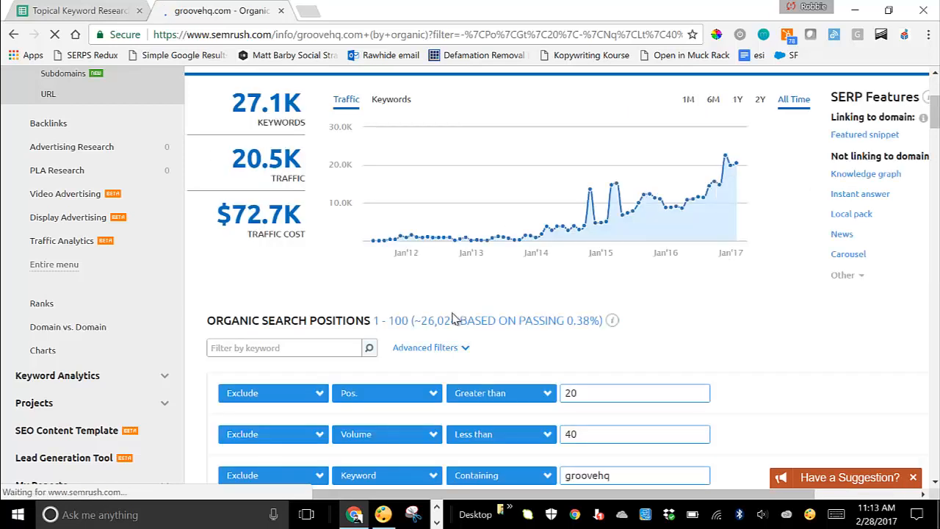
scroll(452, 309, down, 2)
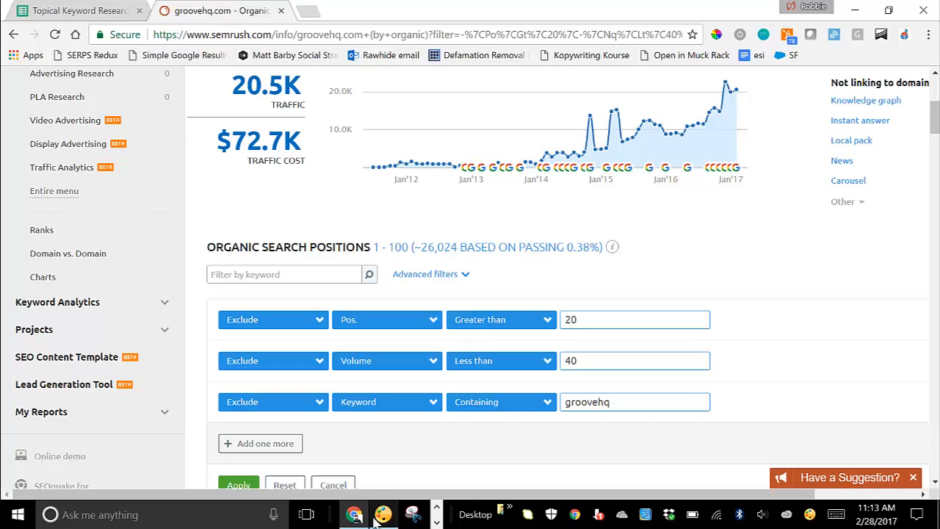
Step: Export all the filtered keywords as an Excel file
drag(328, 497, 529, 500)
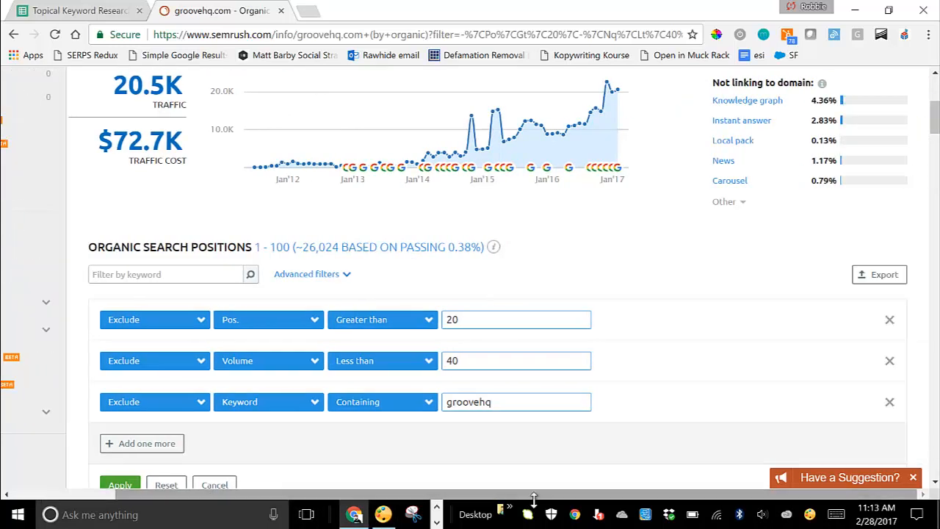
click(878, 275)
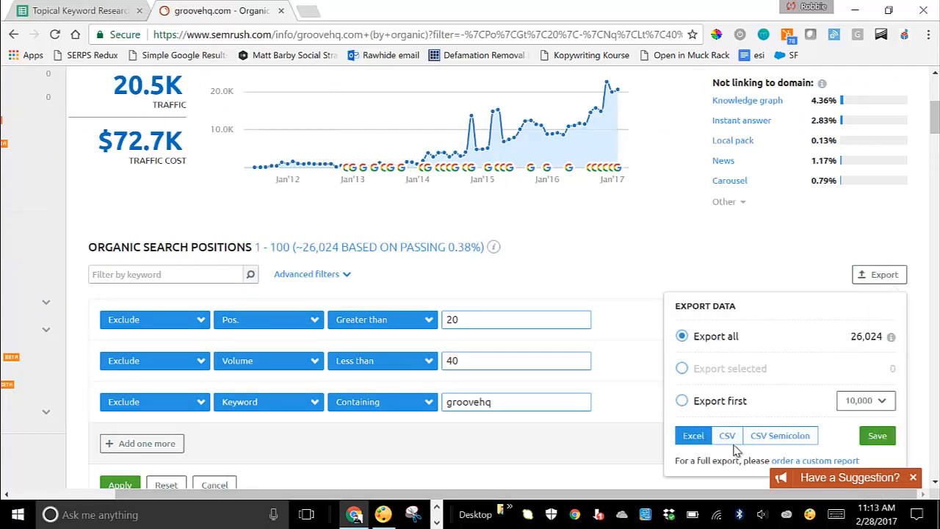
click(876, 436)
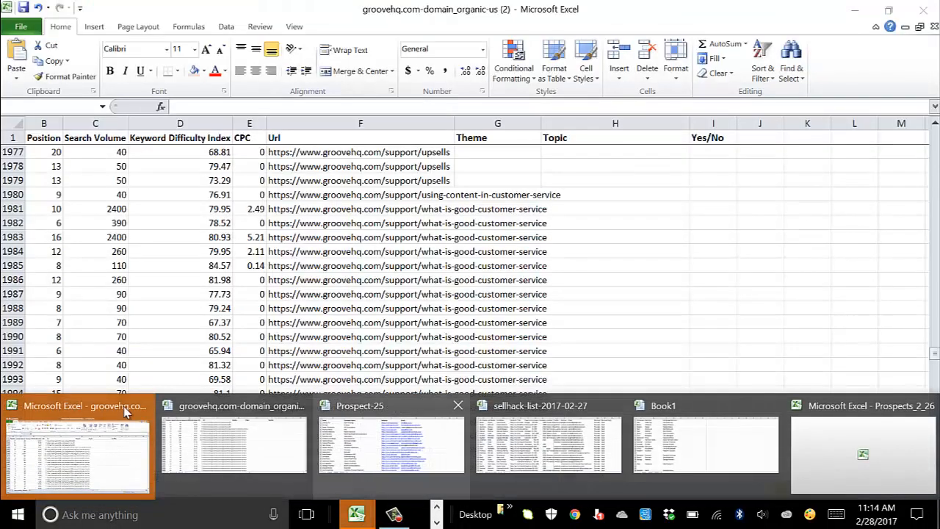
Step: Open the exported groovehq keyword workbook, accepting the format warning, and maximize it
click(67, 430)
click(418, 295)
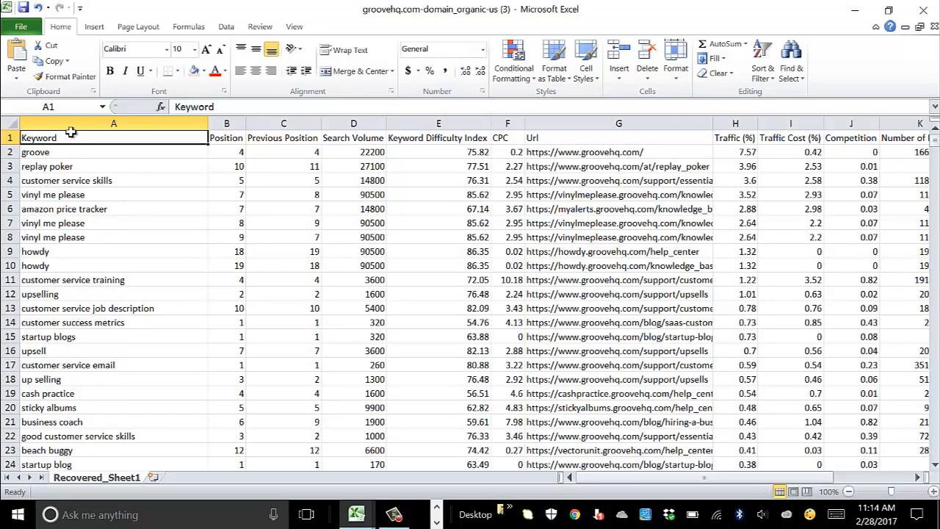
drag(305, 15, 449, 192)
click(521, 183)
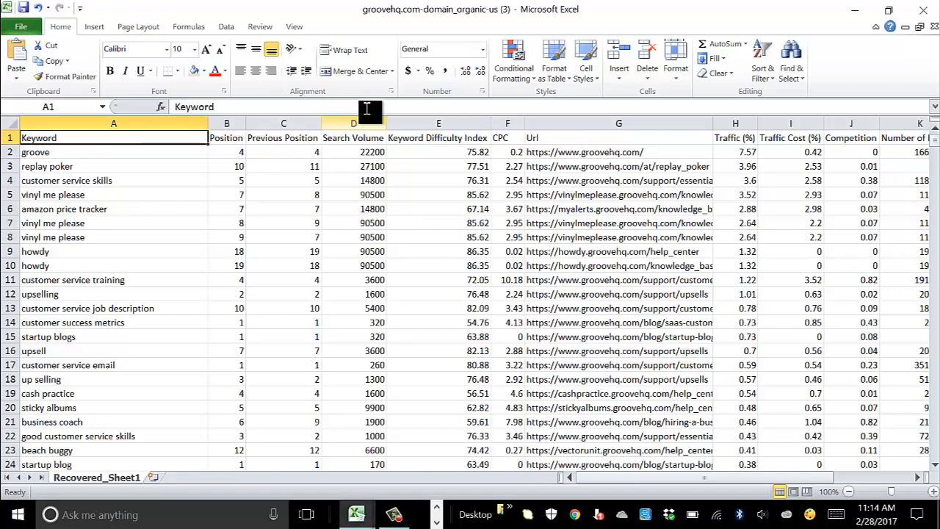
drag(266, 15, 304, 179)
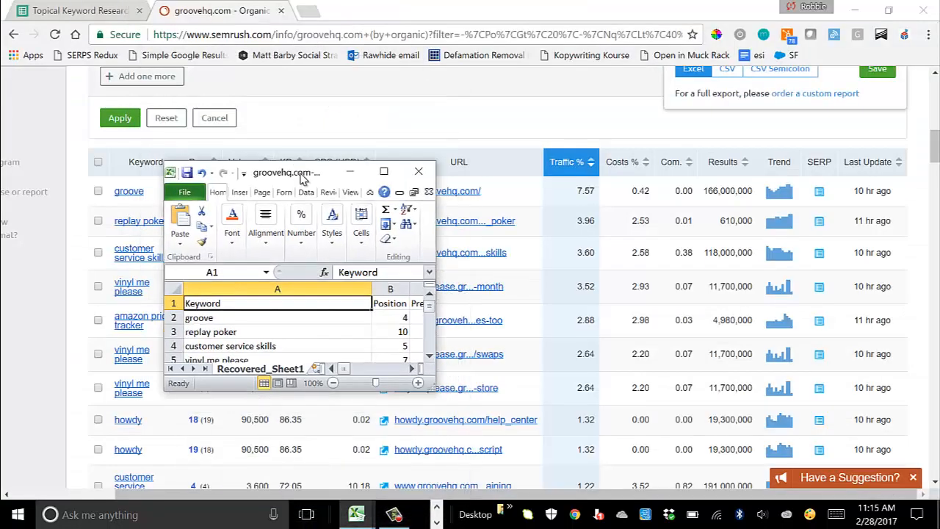
click(383, 173)
Step: Bold the header row and freeze the top row
click(10, 137)
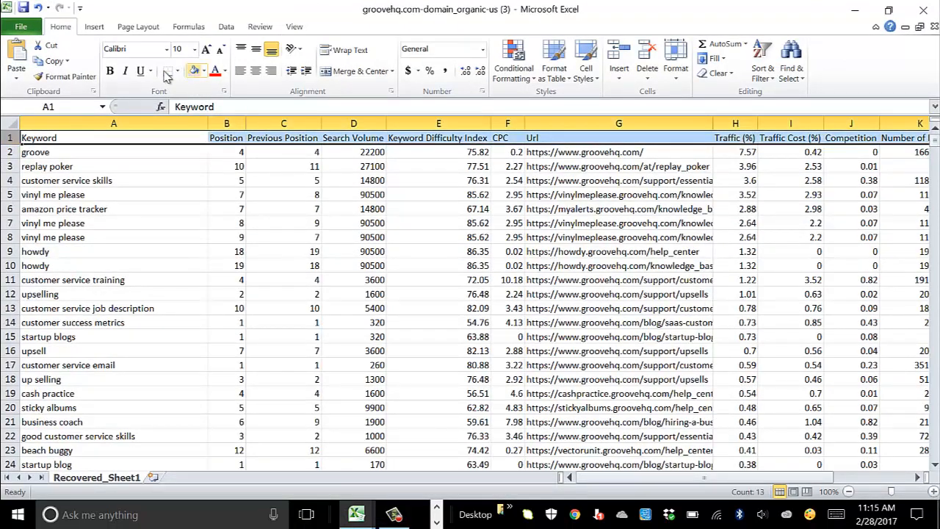
click(110, 70)
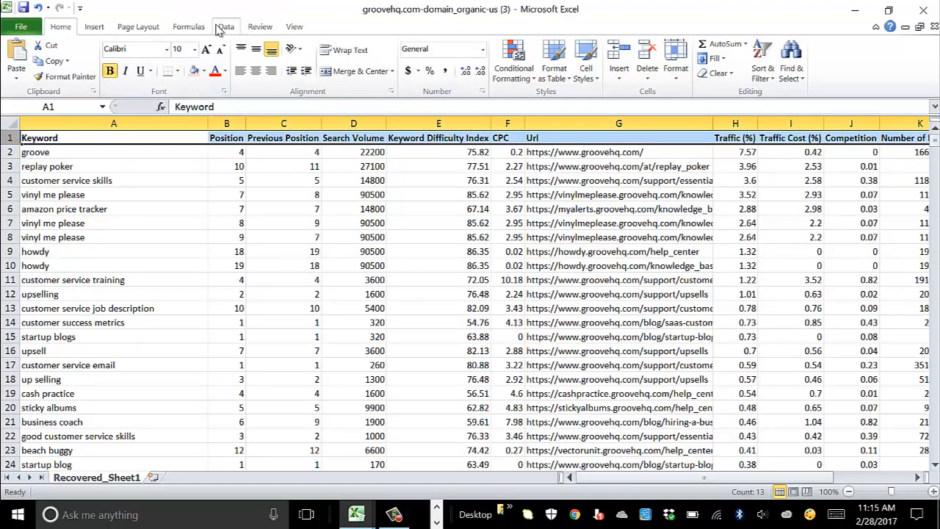
click(292, 26)
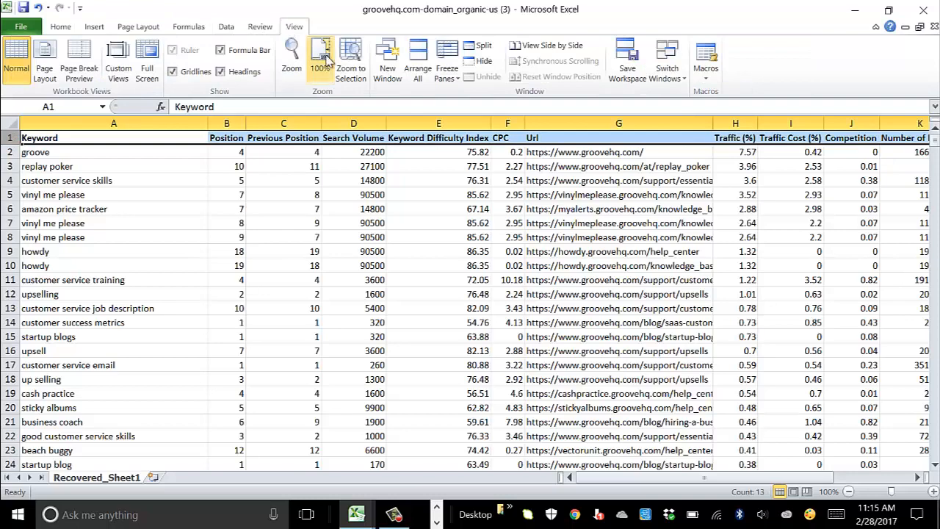
click(446, 68)
click(352, 141)
scroll(283, 206, down, 3)
scroll(286, 207, up, 3)
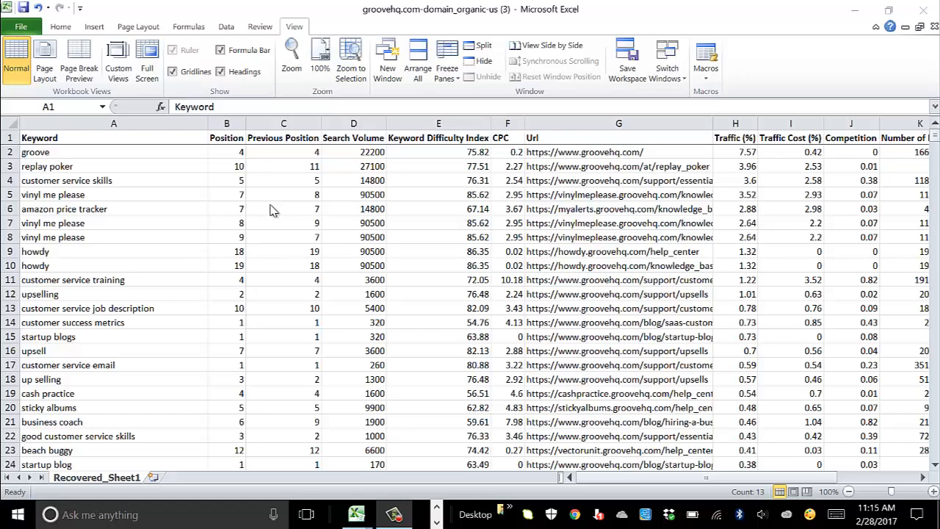
Step: Delete the Previous Position column and check the remaining values for groove
click(283, 124)
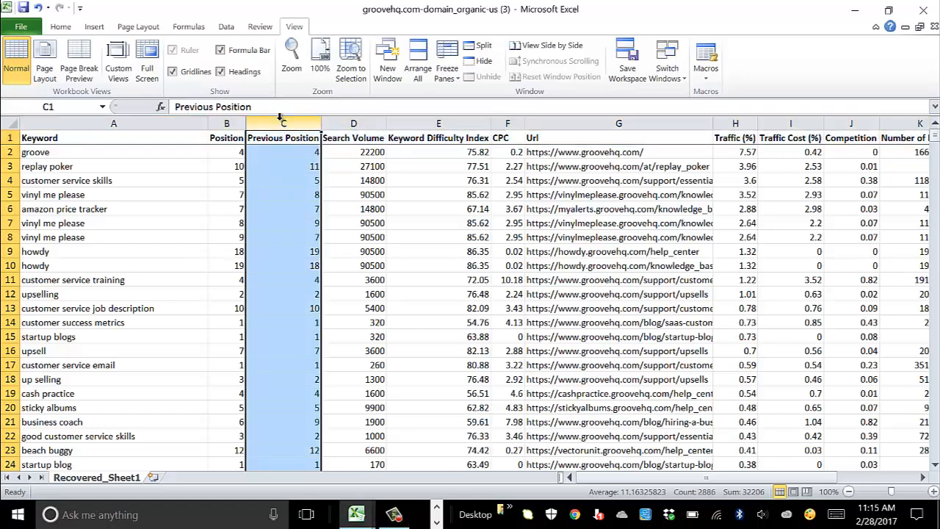
right_click(281, 122)
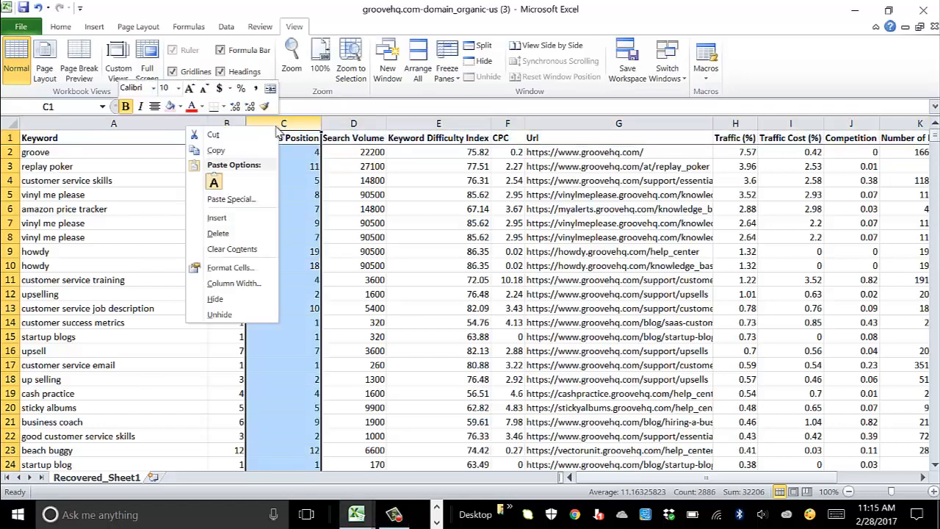
click(227, 233)
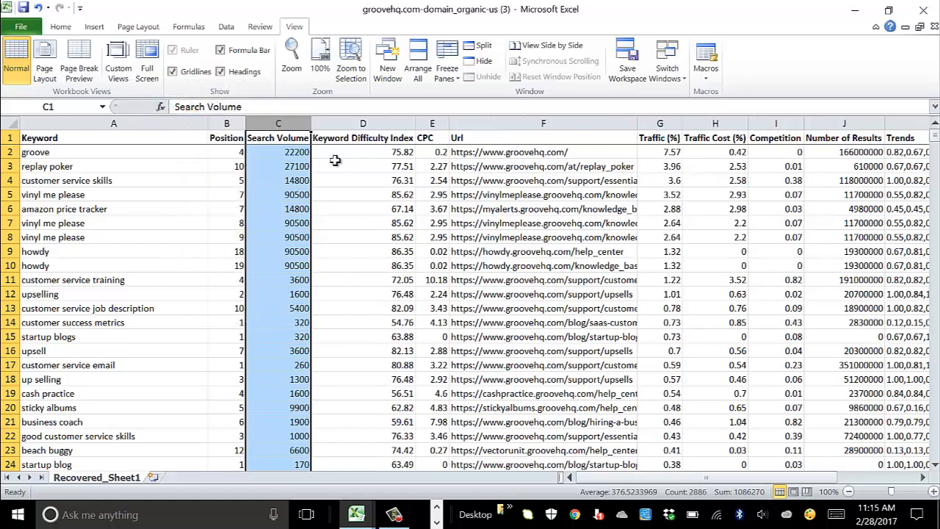
click(289, 194)
click(289, 152)
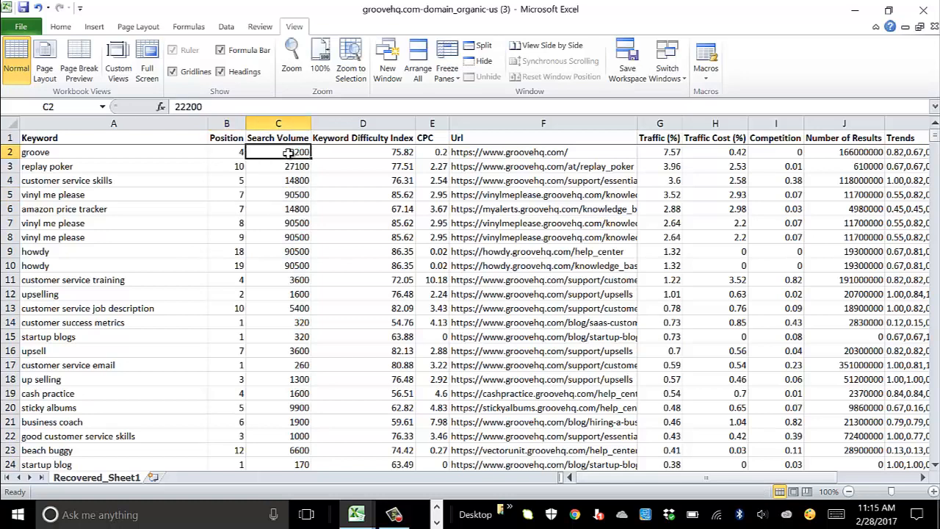
click(354, 154)
click(437, 152)
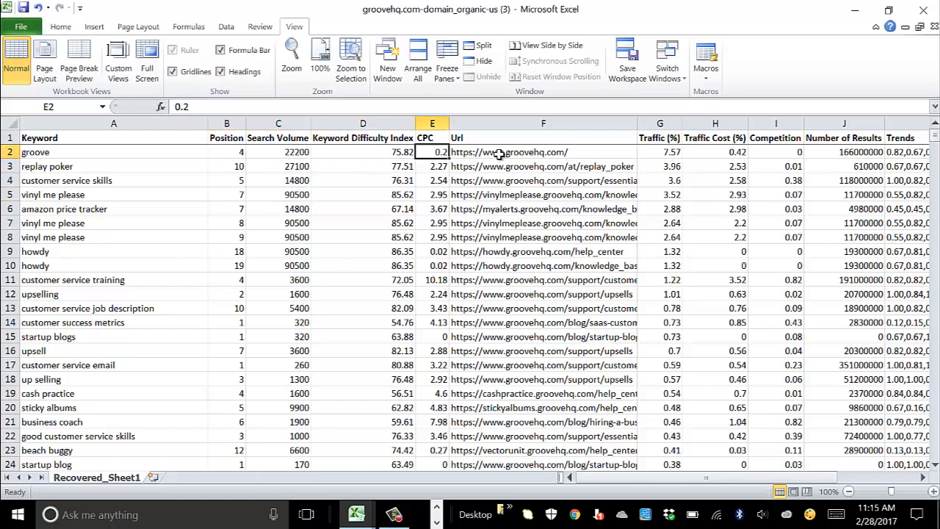
click(502, 153)
Step: Delete the Traffic (%) through Timestamp columns so the table ends at Url, then select Url
click(661, 123)
drag(671, 123, 863, 138)
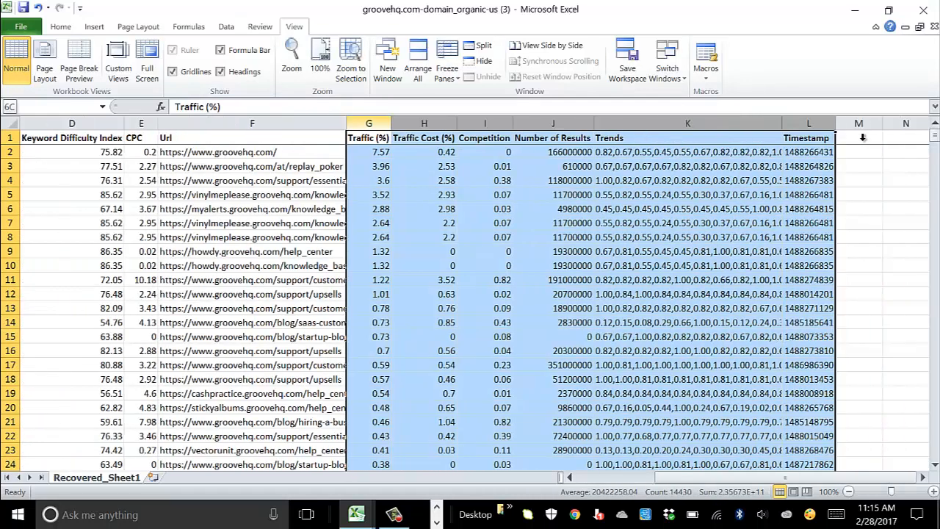
right_click(814, 129)
click(745, 234)
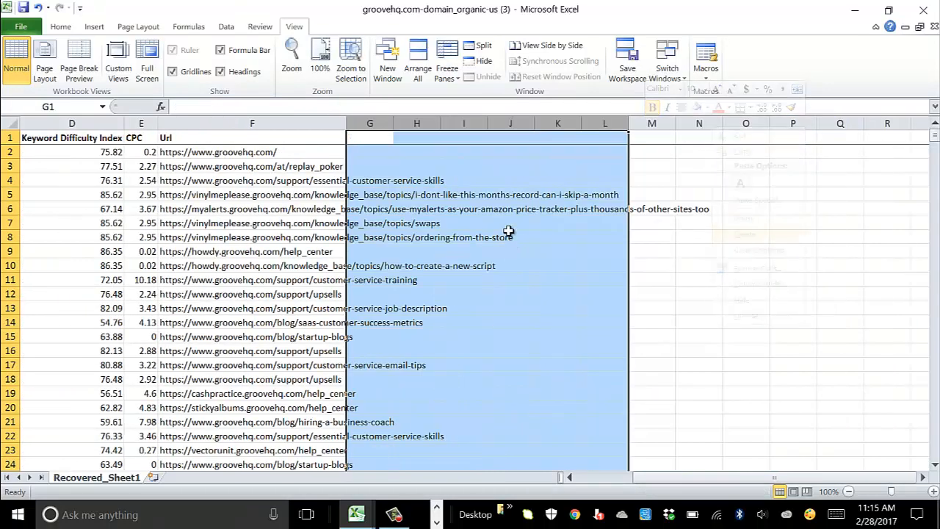
click(657, 264)
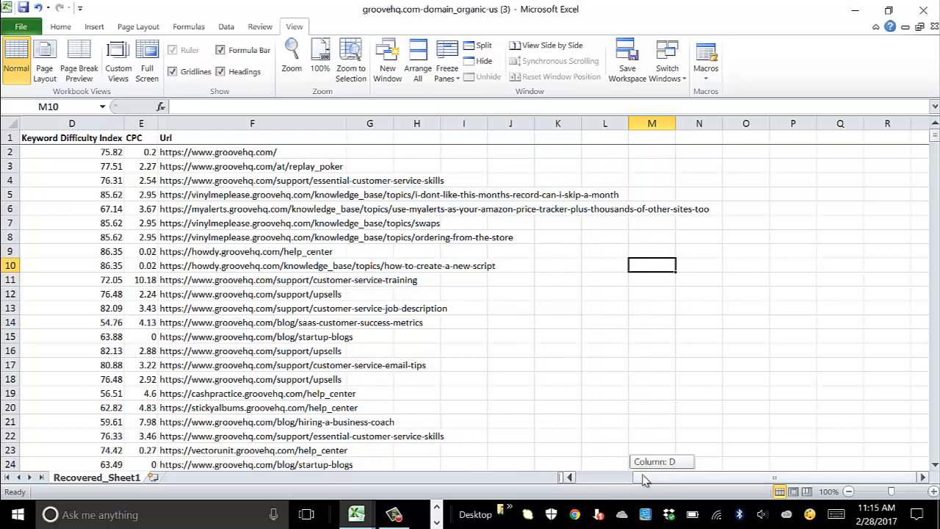
drag(655, 479, 581, 478)
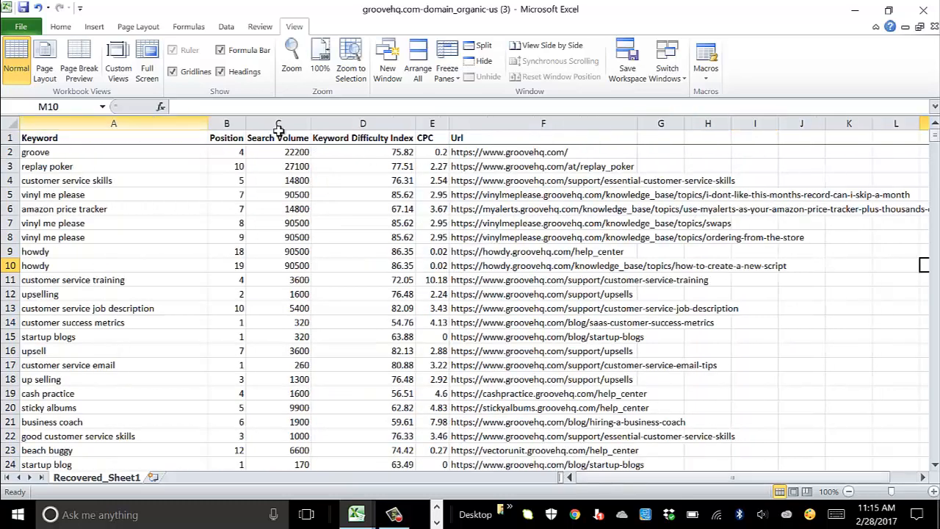
click(527, 123)
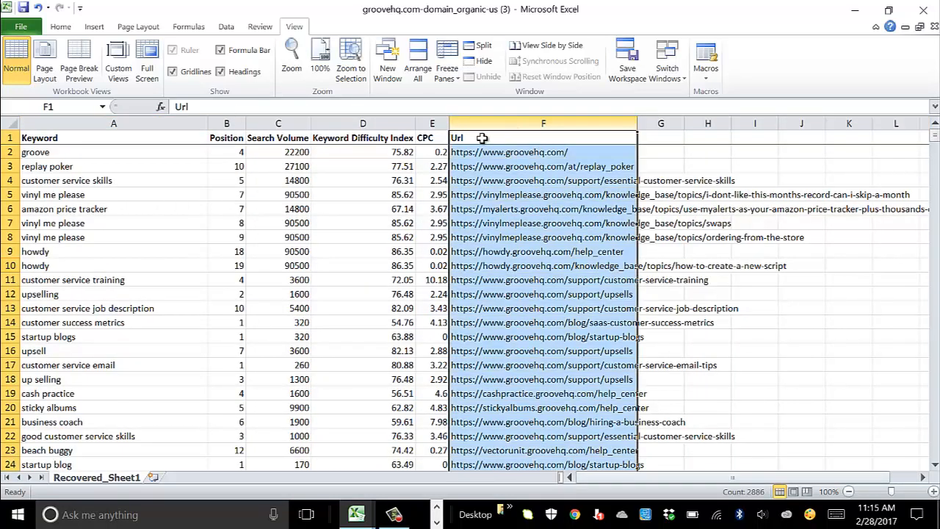
click(225, 26)
Step: Sort the whole table A to Z by Url, expanding the selection to all columns
click(283, 51)
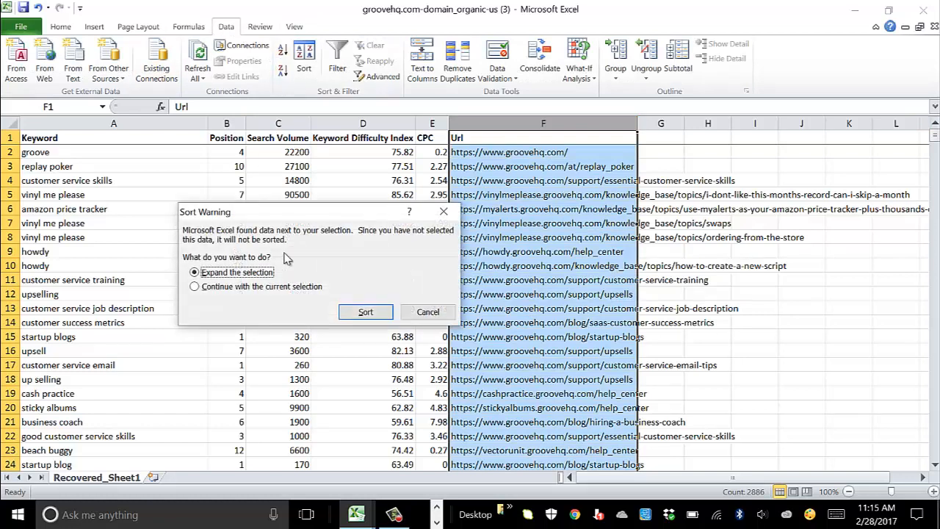
click(365, 311)
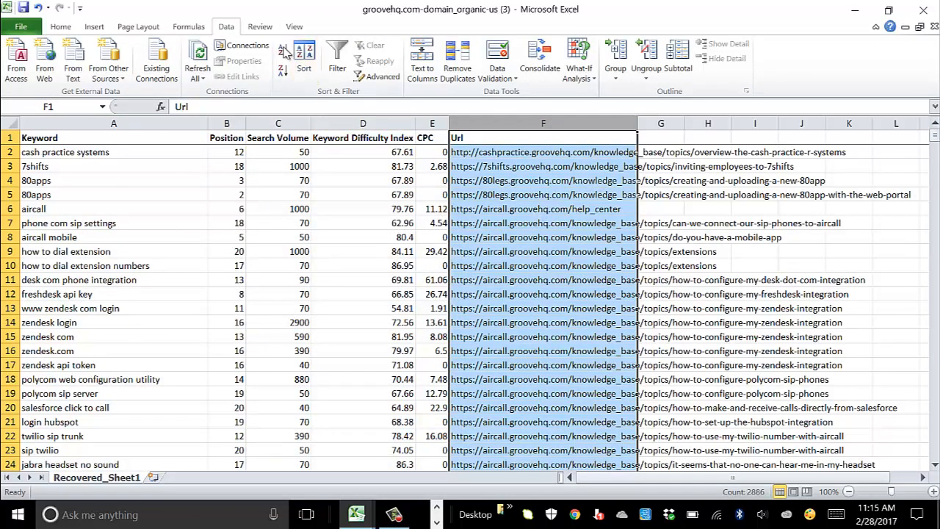
click(163, 181)
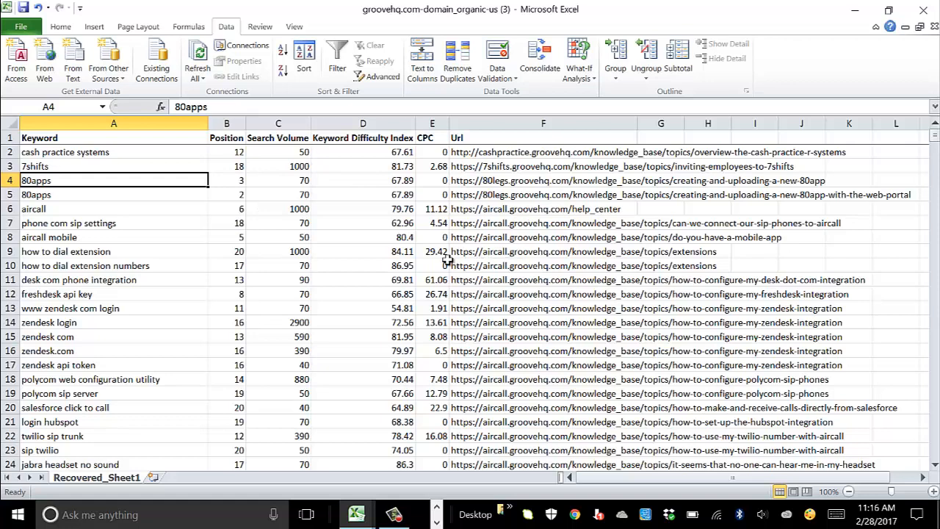
scroll(465, 260, down, 1)
scroll(514, 240, up, 1)
Step: Enter the headers Theme, Topic and Yes/ No in cells G1, H1 and I1
click(660, 138)
text(The)
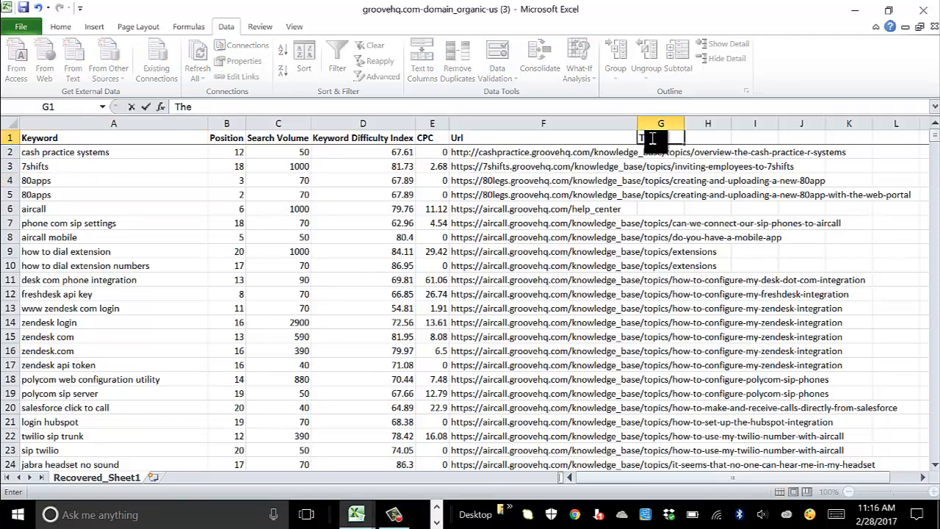
text(me)
key(Tab)
text(Topic)
key(Tab)
text(Yes)
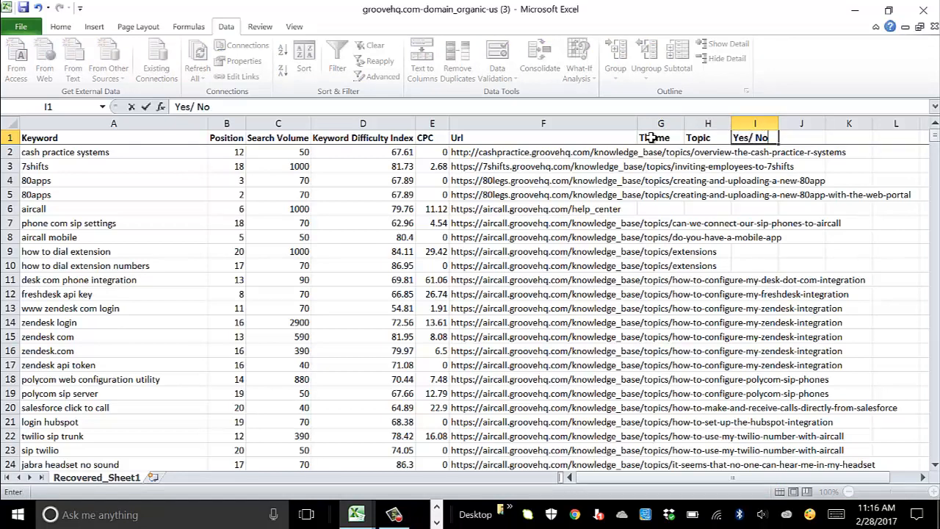
text(/ No)
key(Return)
key(Left)
key(Left)
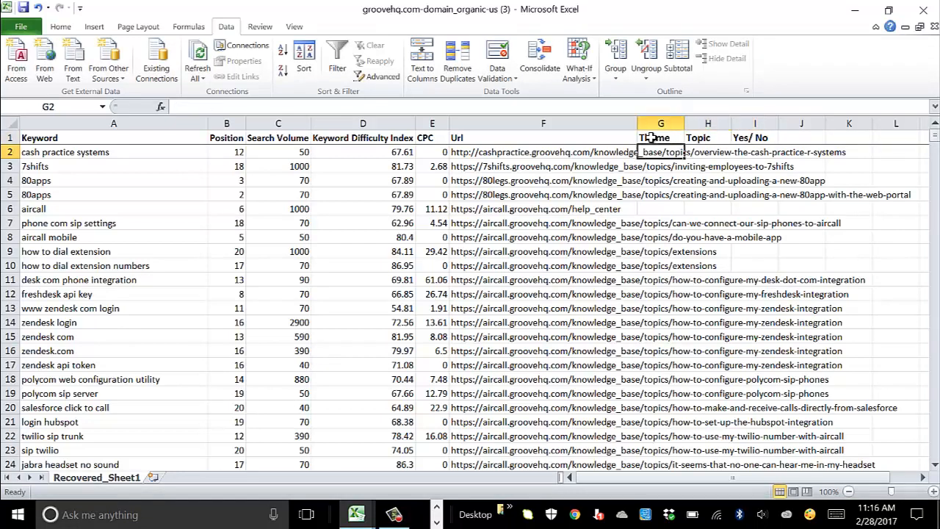
click(700, 193)
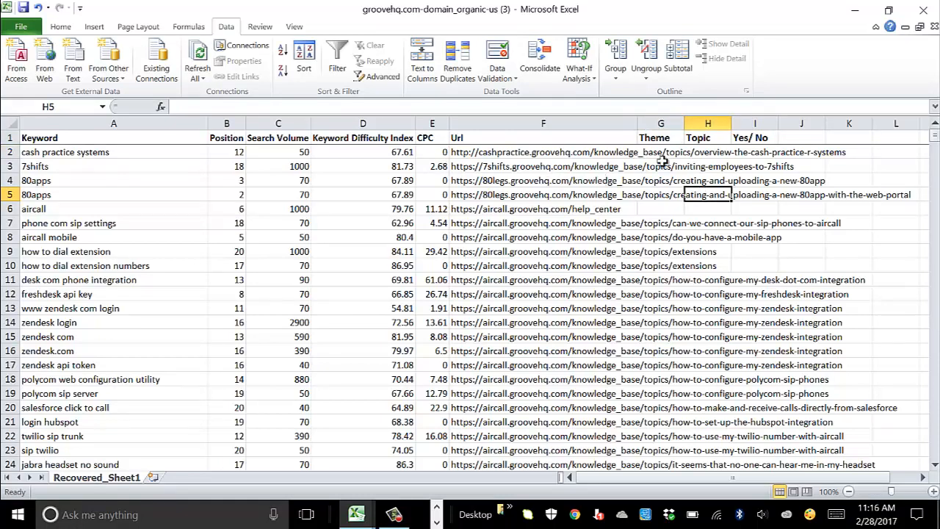
click(94, 156)
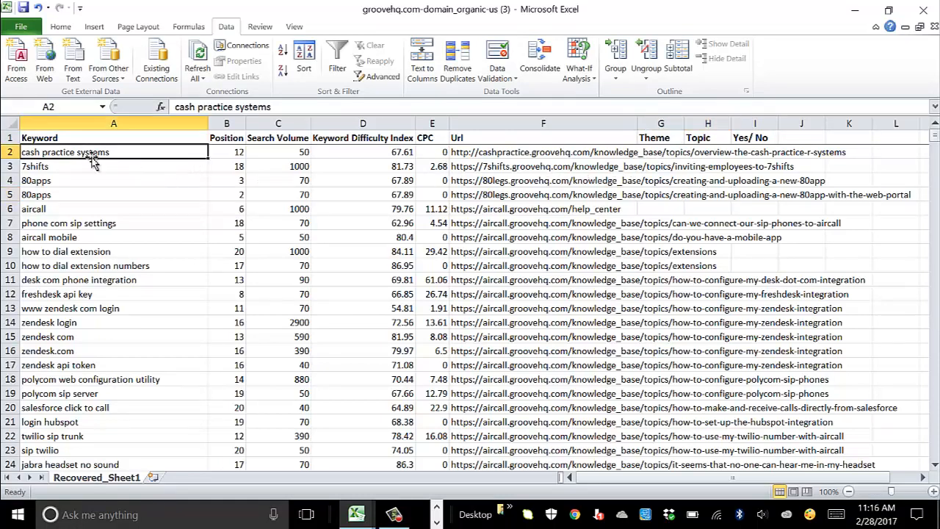
click(88, 209)
scroll(580, 194, down, 15)
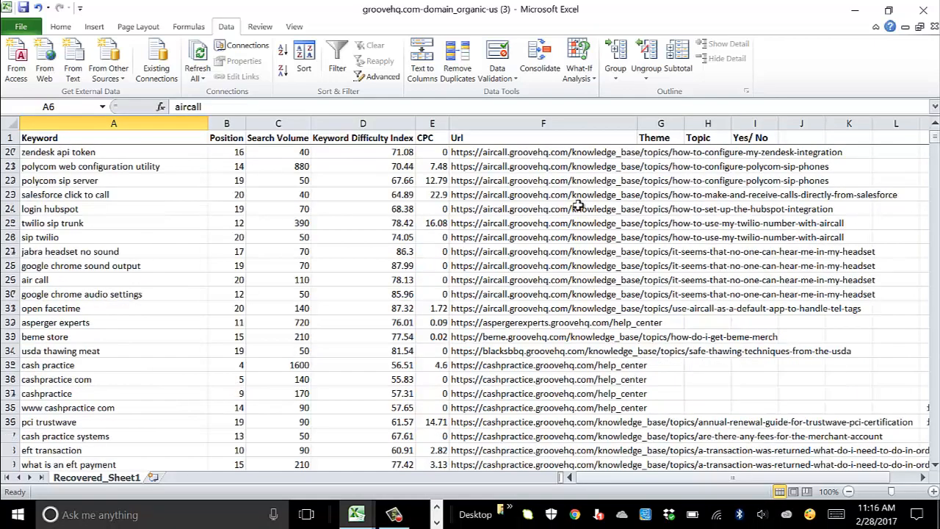
scroll(573, 206, up, 15)
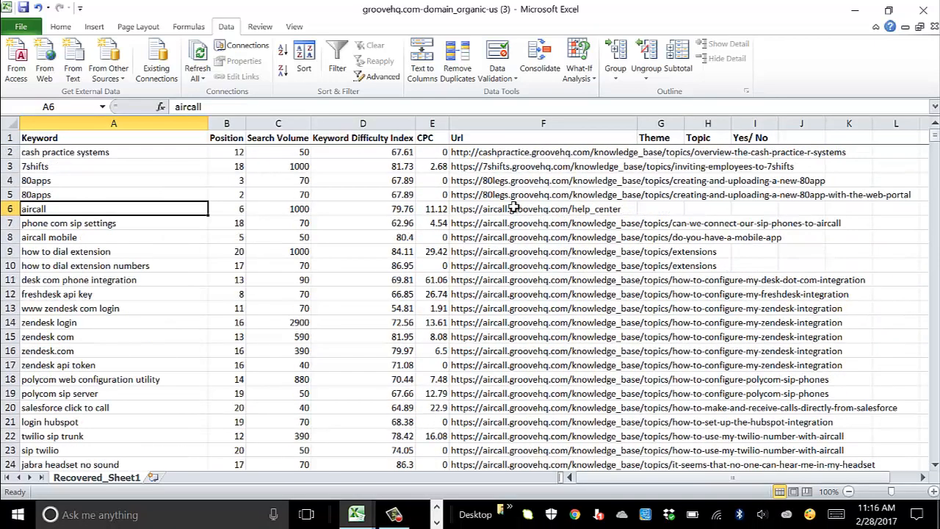
scroll(506, 165, down, 20)
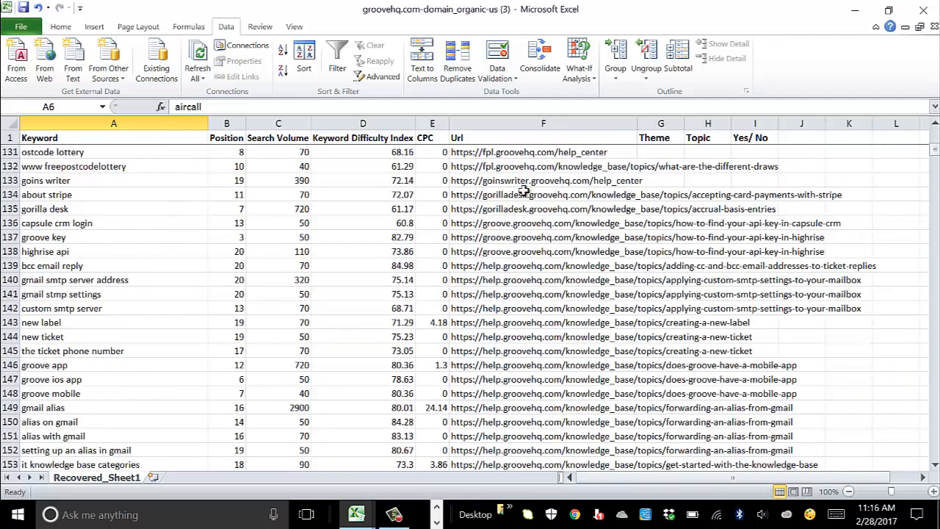
scroll(518, 187, down, 10)
scroll(94, 288, up, 6)
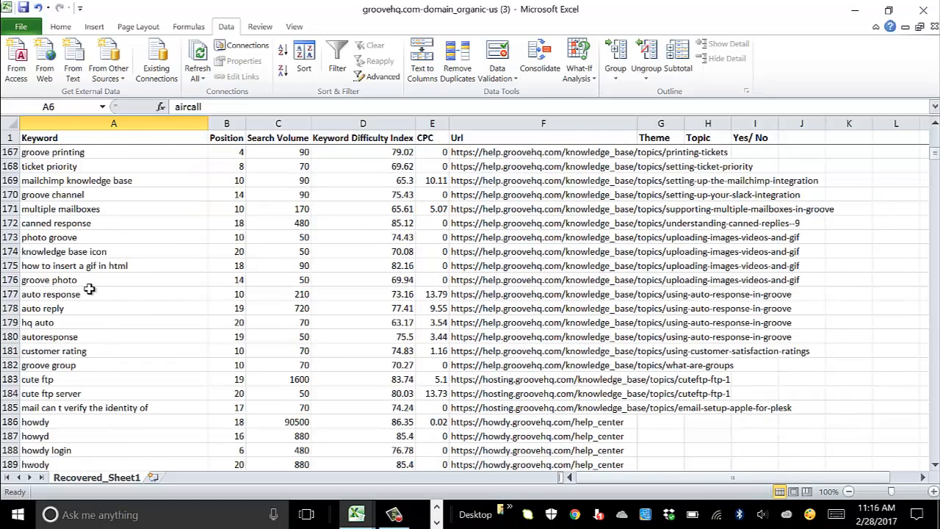
drag(58, 208, 64, 271)
scroll(455, 309, up, 17)
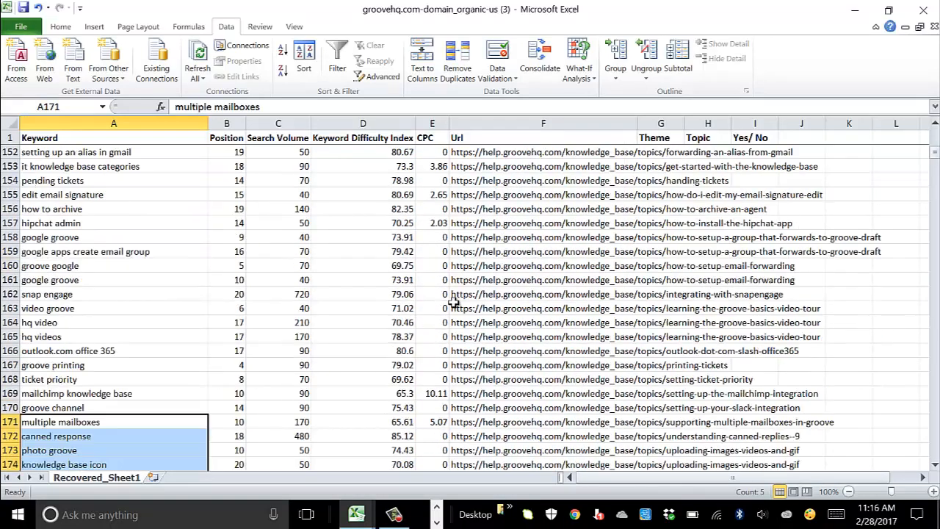
scroll(456, 319, up, 20)
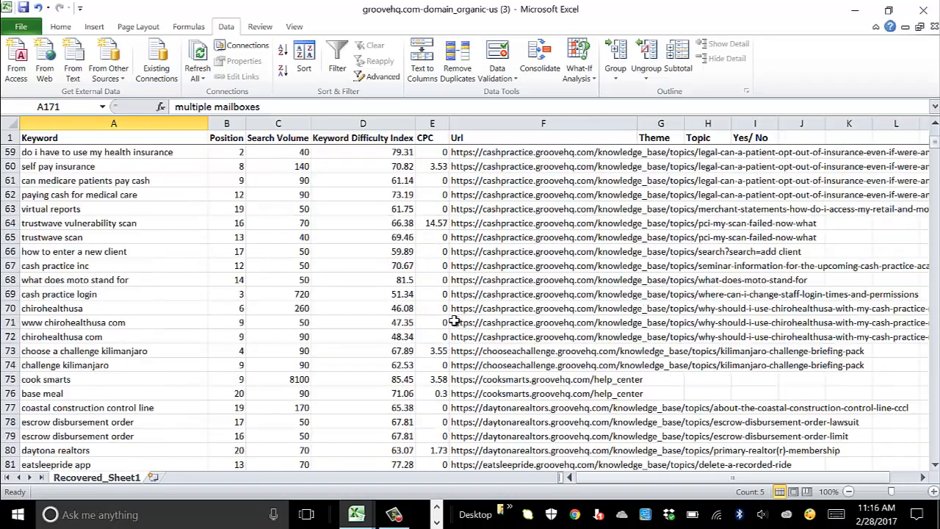
scroll(455, 321, up, 11)
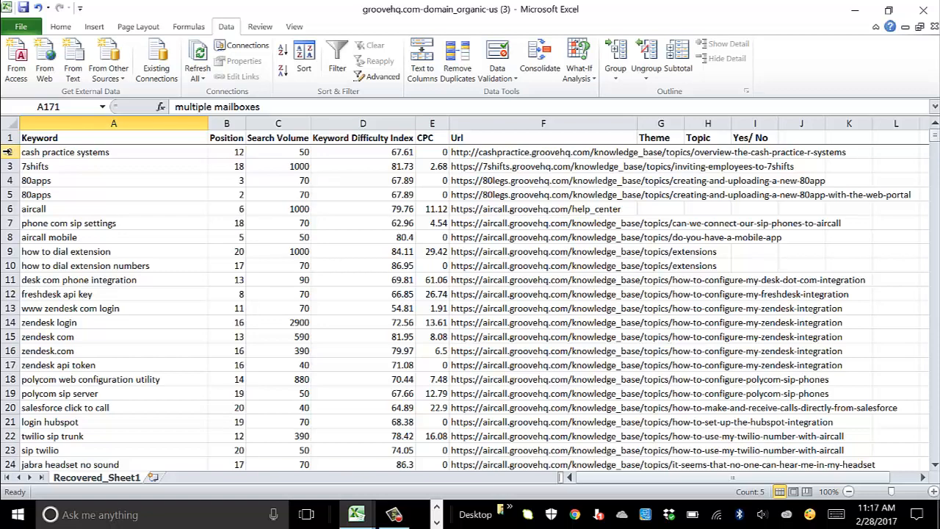
drag(8, 151, 12, 180)
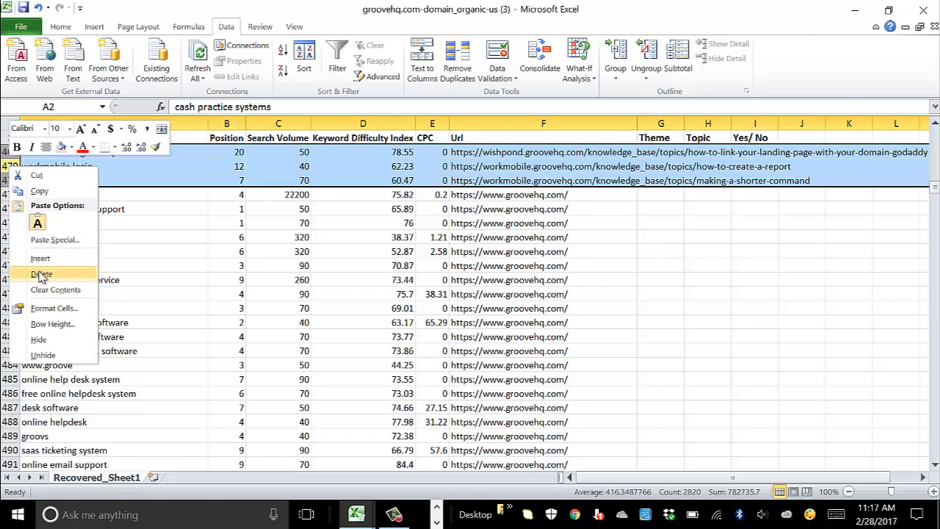
Step: Delete the selected subdomain keyword rows
click(41, 273)
click(801, 279)
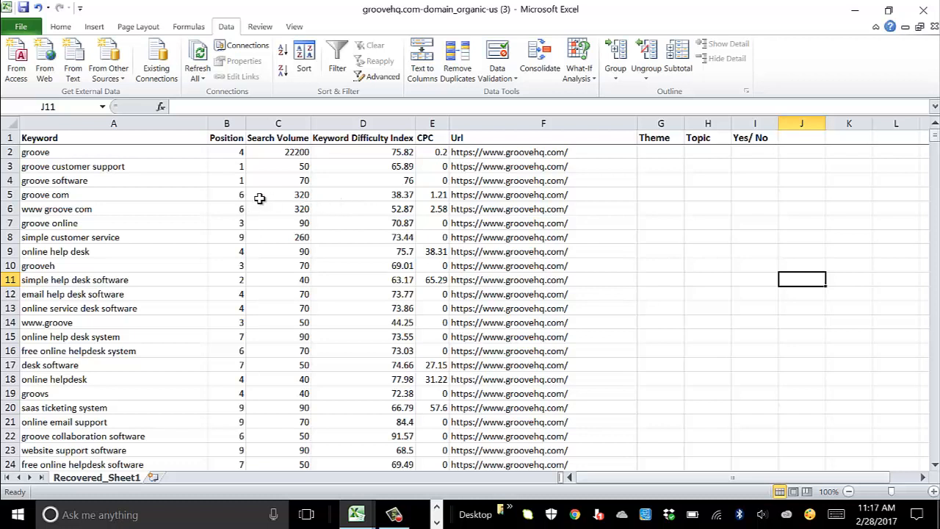
scroll(169, 239, down, 1)
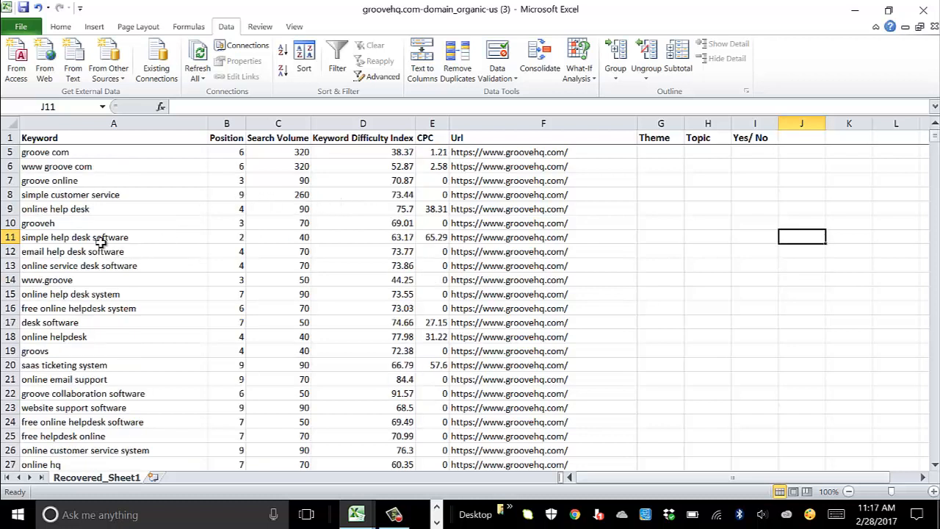
click(102, 242)
click(63, 294)
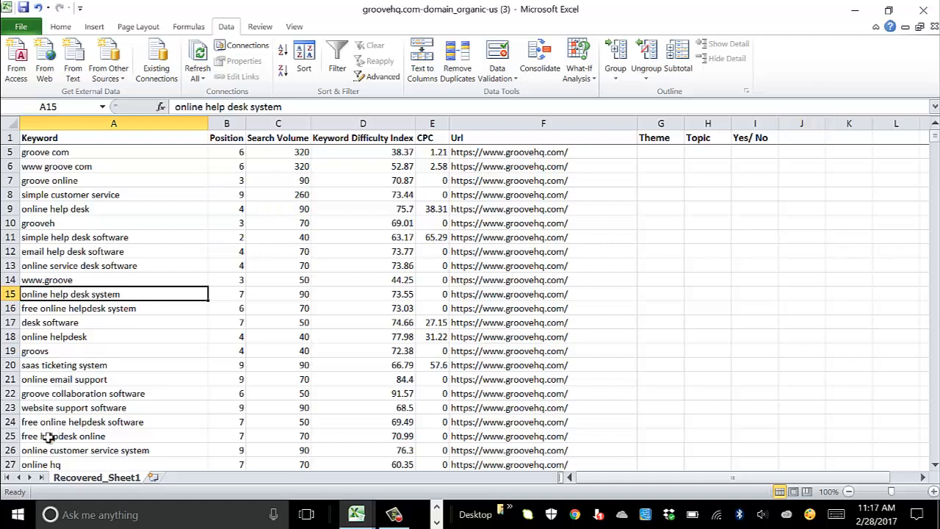
click(58, 337)
click(53, 322)
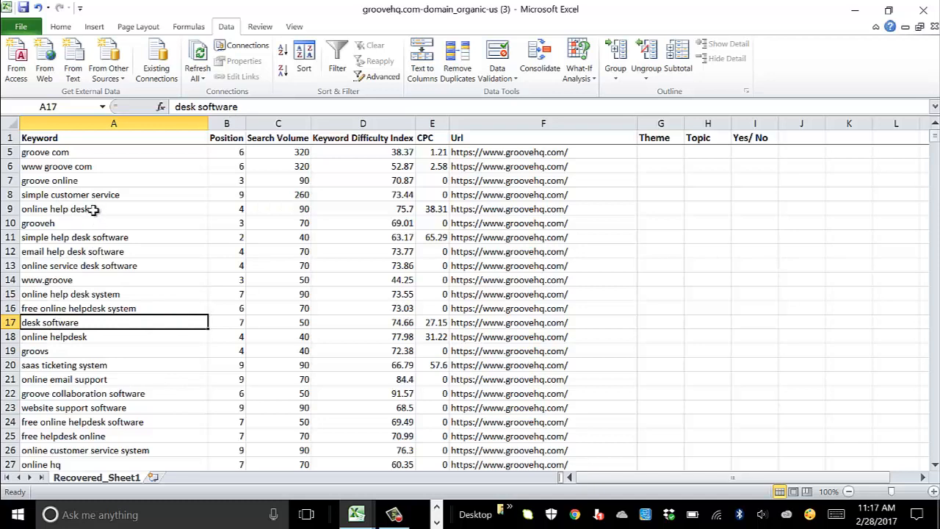
click(84, 209)
scroll(114, 294, down, 15)
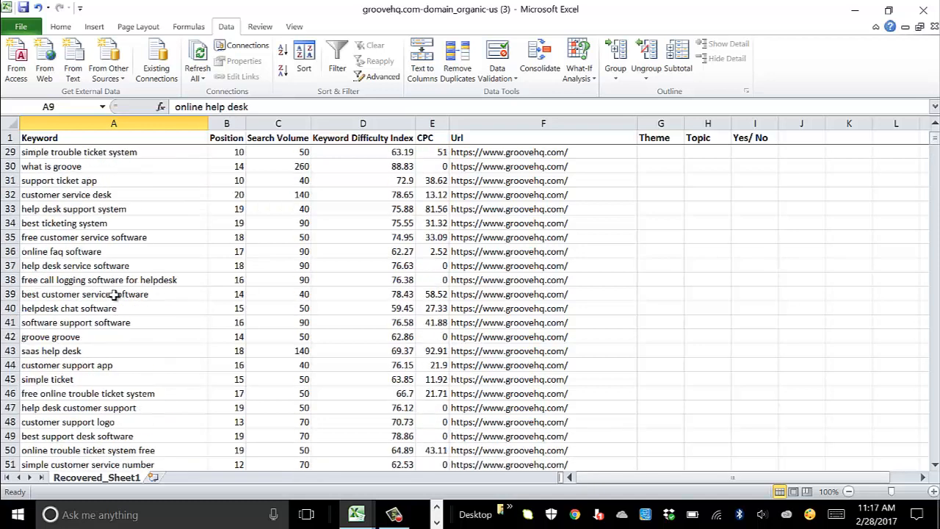
scroll(113, 295, down, 1)
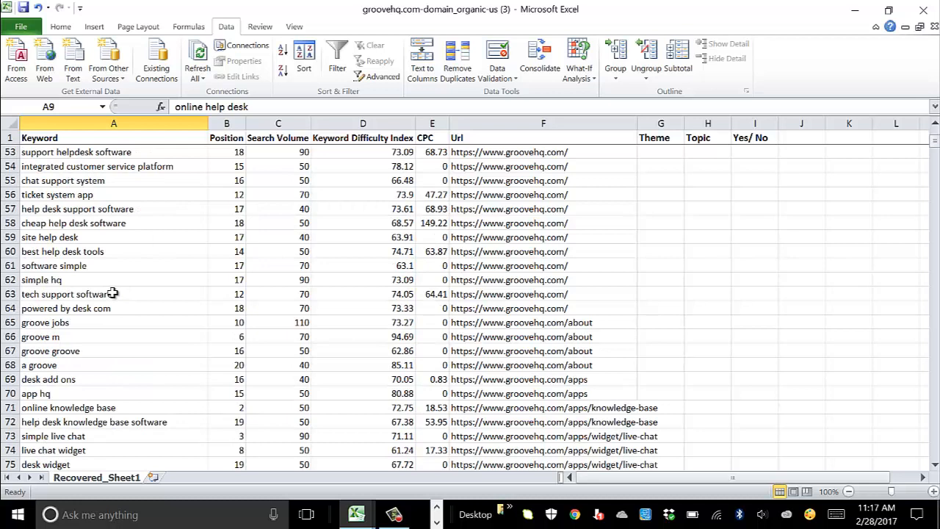
scroll(604, 263, up, 8)
scroll(610, 270, down, 10)
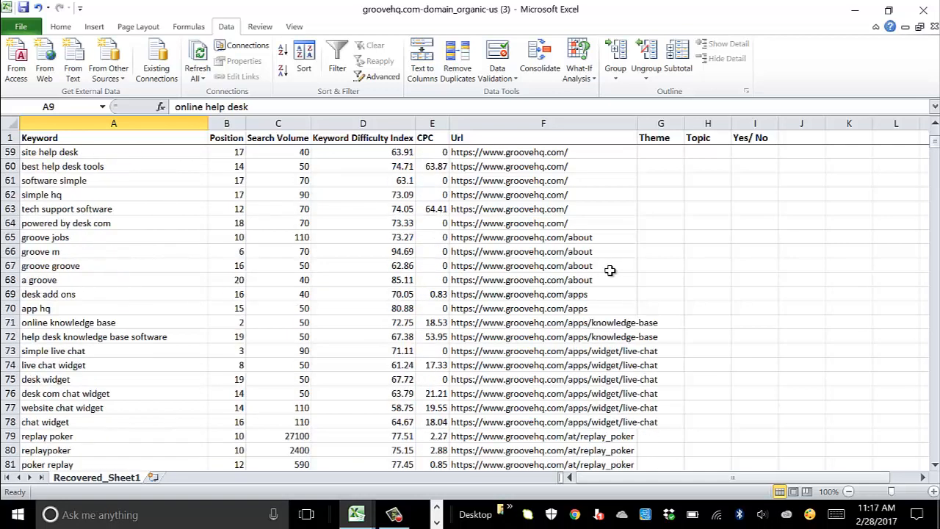
scroll(674, 290, down, 2)
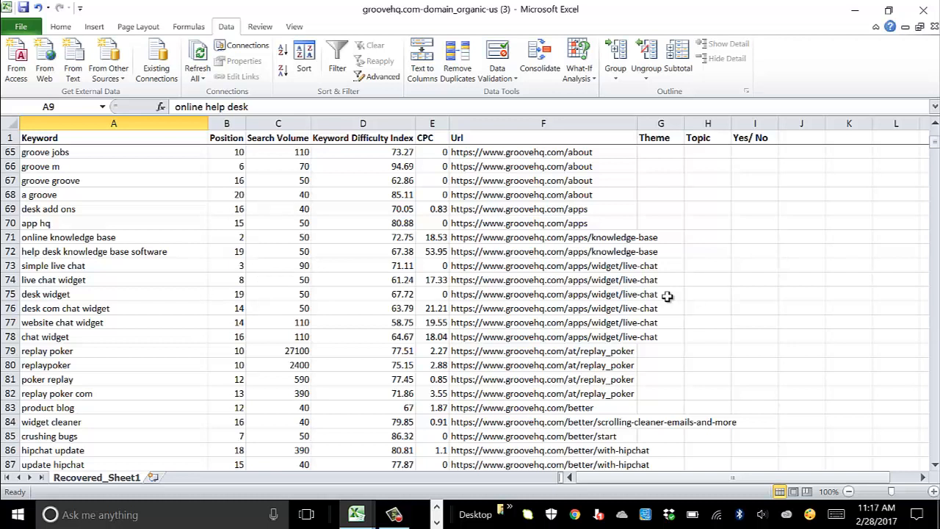
Step: Delete rows 71–108, from online knowledge base through the onboarding email keywords
click(9, 236)
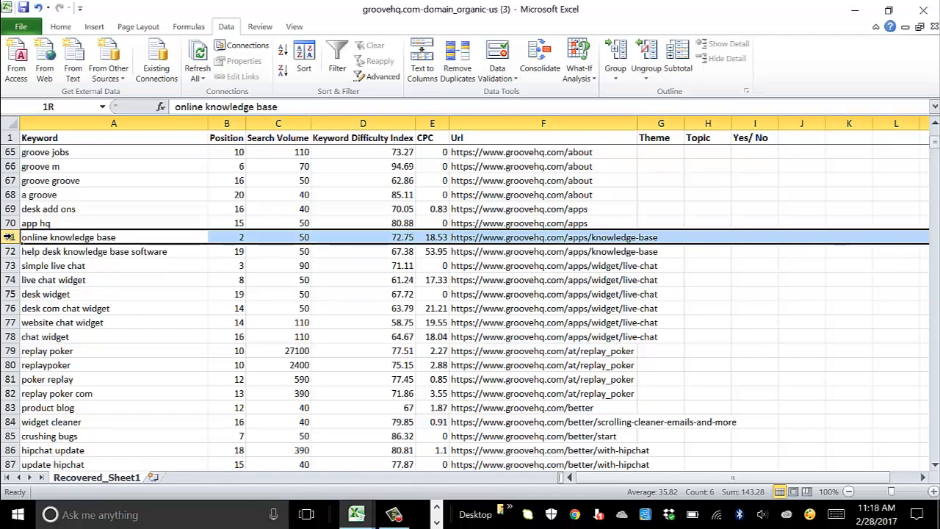
drag(9, 236, 4, 393)
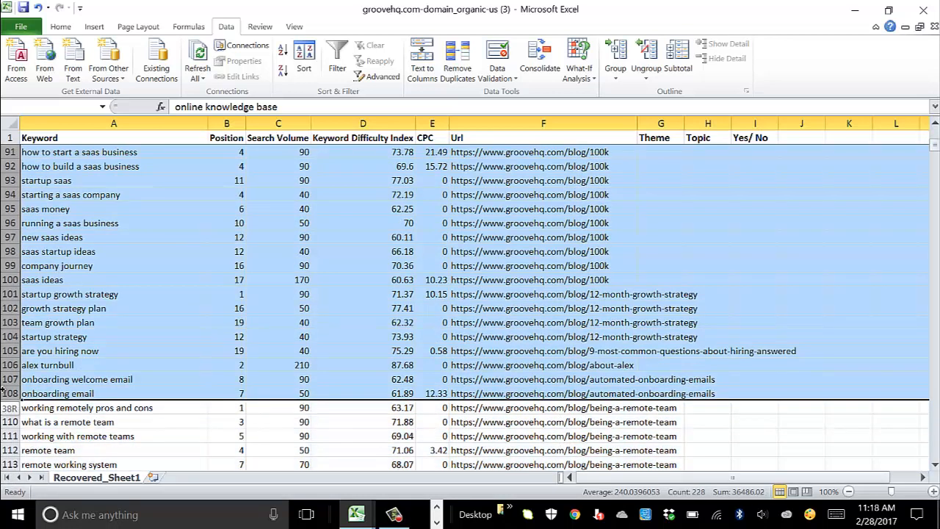
drag(3, 392, 3, 393)
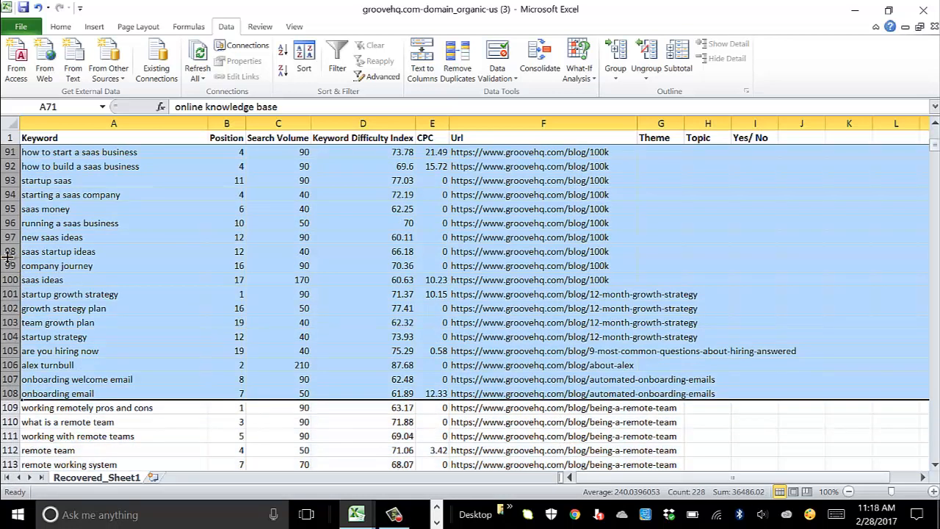
right_click(8, 253)
click(42, 362)
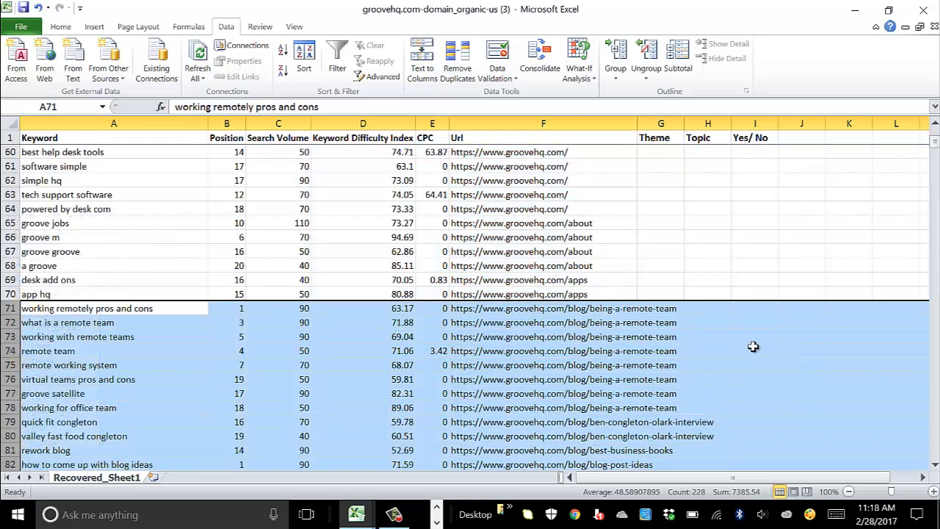
click(753, 350)
Step: Enter theme 'Customer Support' and topic 'Building a remote support team' in row 71
click(670, 310)
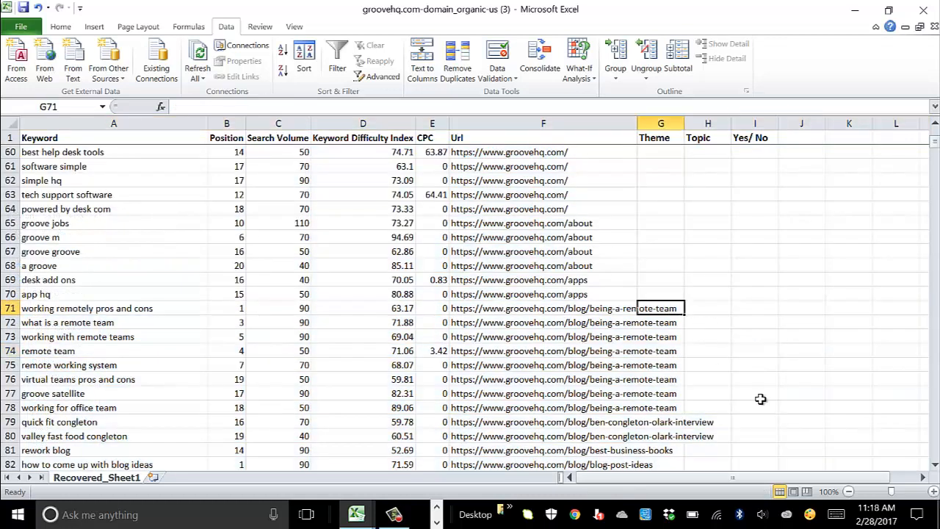
text(Cus)
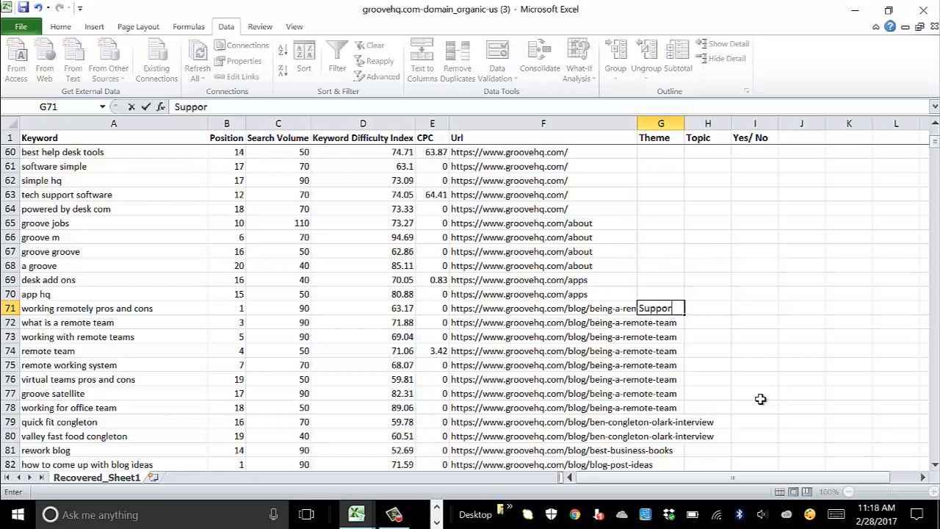
text(tomer)
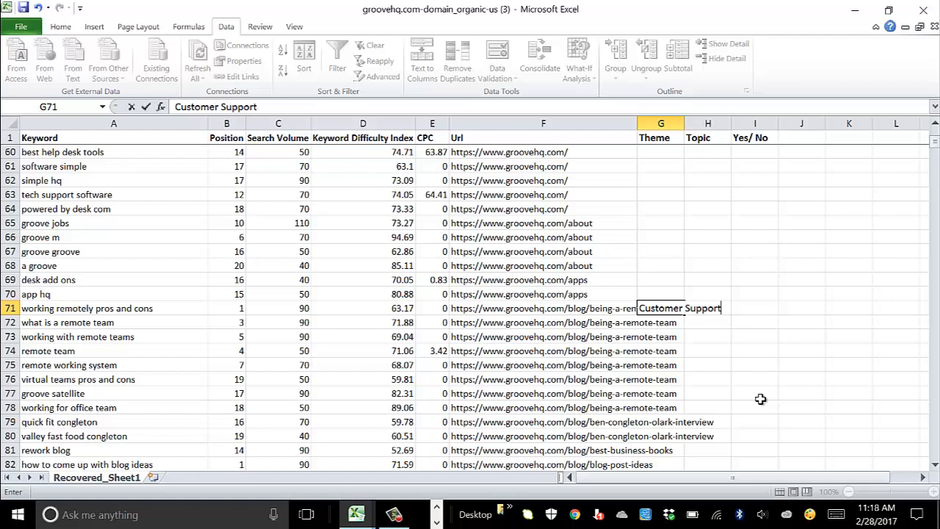
key(Tab)
text(Building)
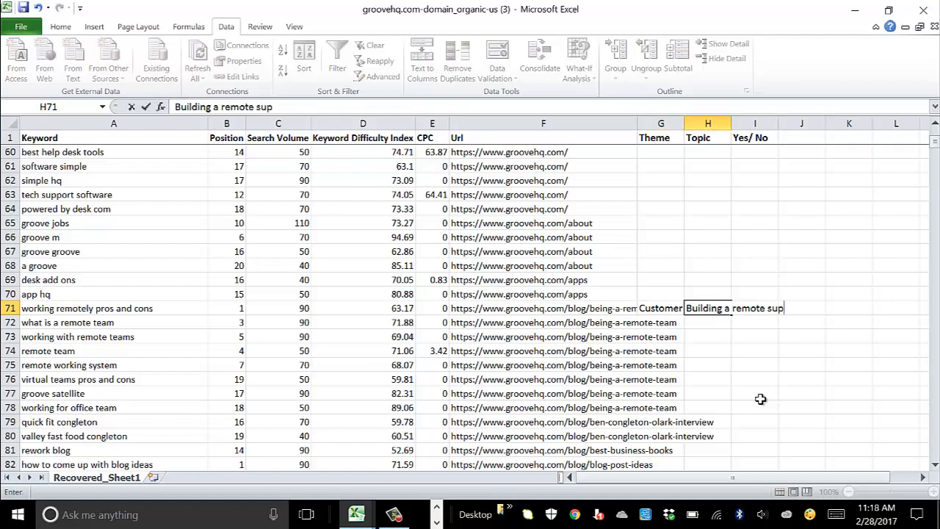
text( a remote support team)
click(757, 379)
Step: Fill the theme and topic down to row 78 and autofit the Theme and Topic columns
drag(667, 323, 732, 413)
click(753, 421)
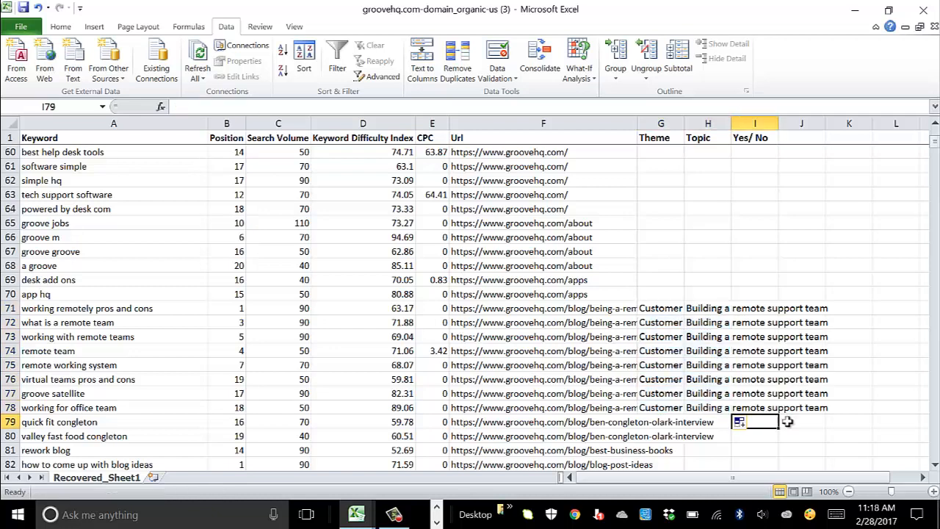
double_click(683, 123)
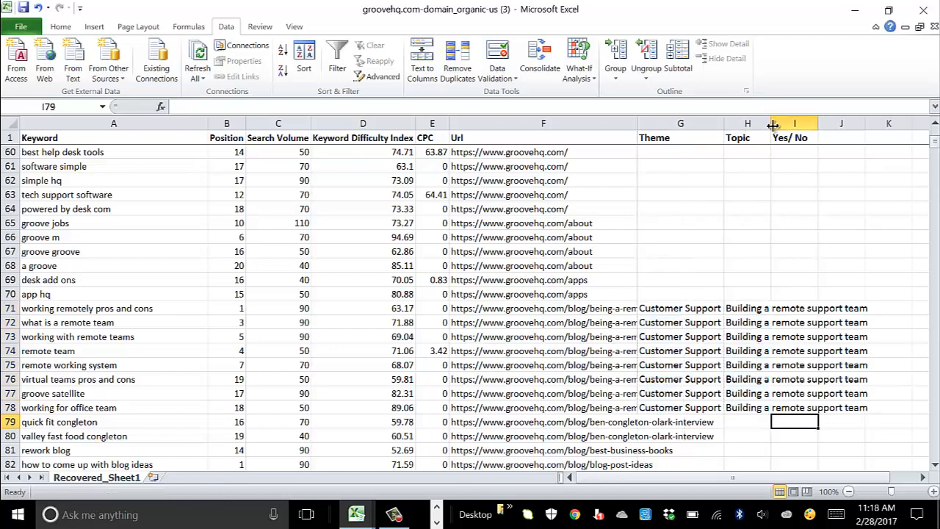
double_click(772, 123)
drag(108, 314, 892, 403)
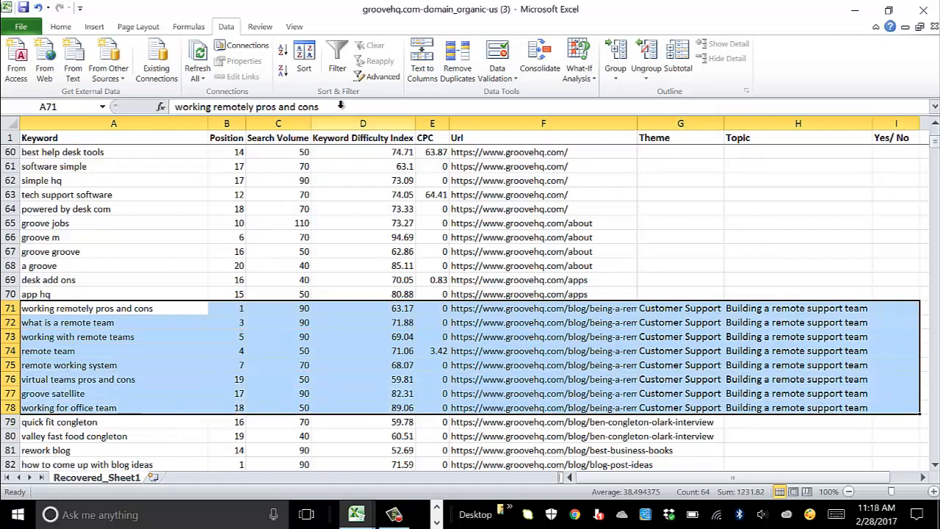
Step: Give rows 71–78 a light olive green fill, then select the rows from 79 downward
click(61, 29)
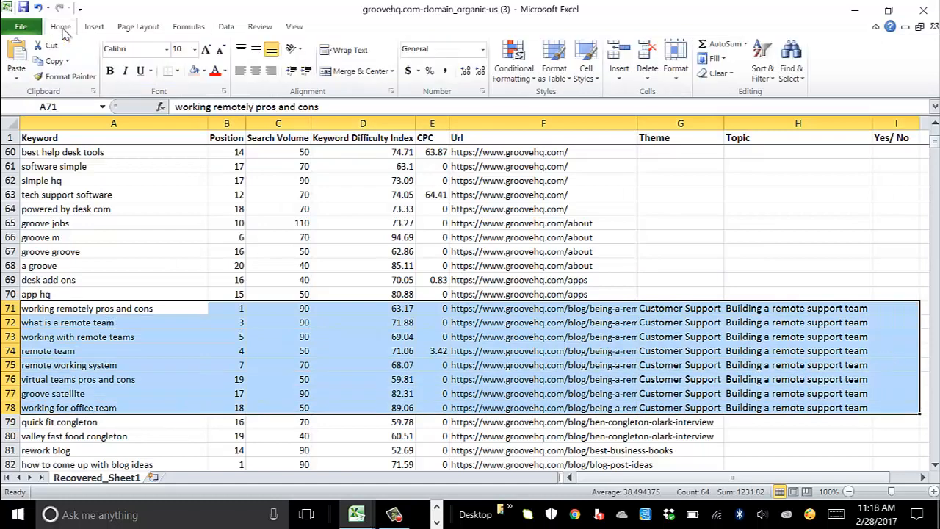
click(204, 73)
click(169, 108)
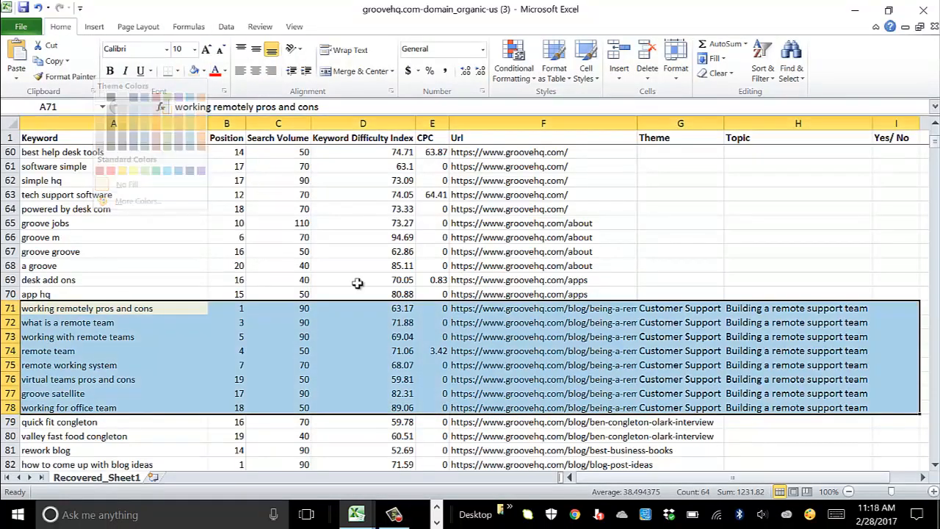
click(481, 351)
scroll(373, 293, down, 4)
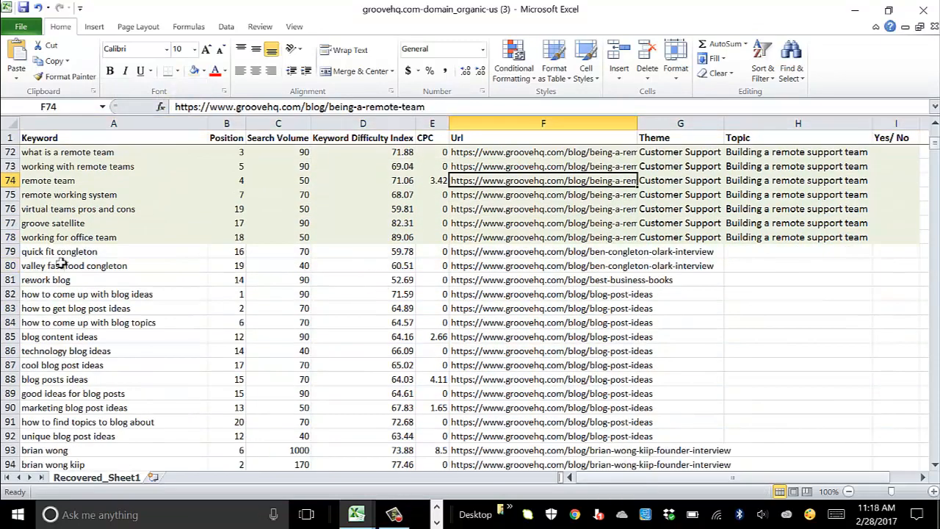
drag(6, 251, 29, 379)
Step: Delete the selected rows 79–346
right_click(9, 281)
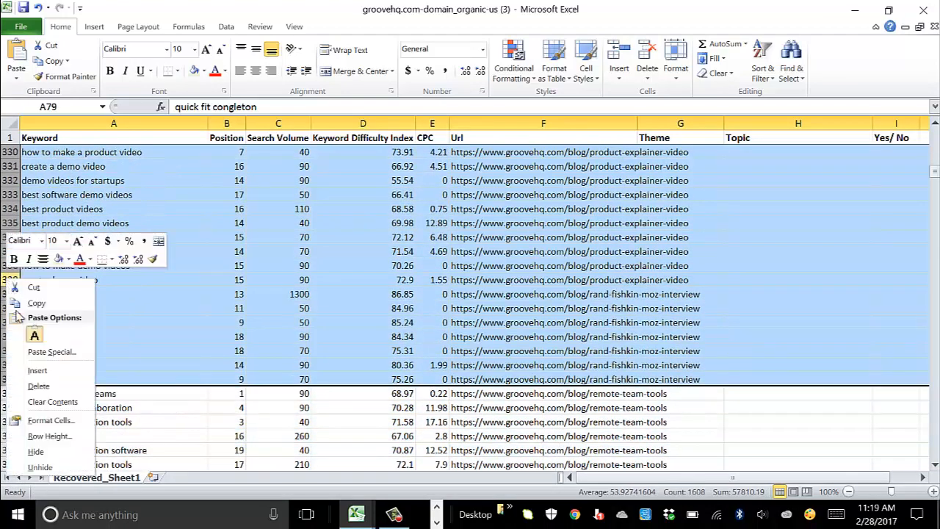
click(39, 386)
click(783, 353)
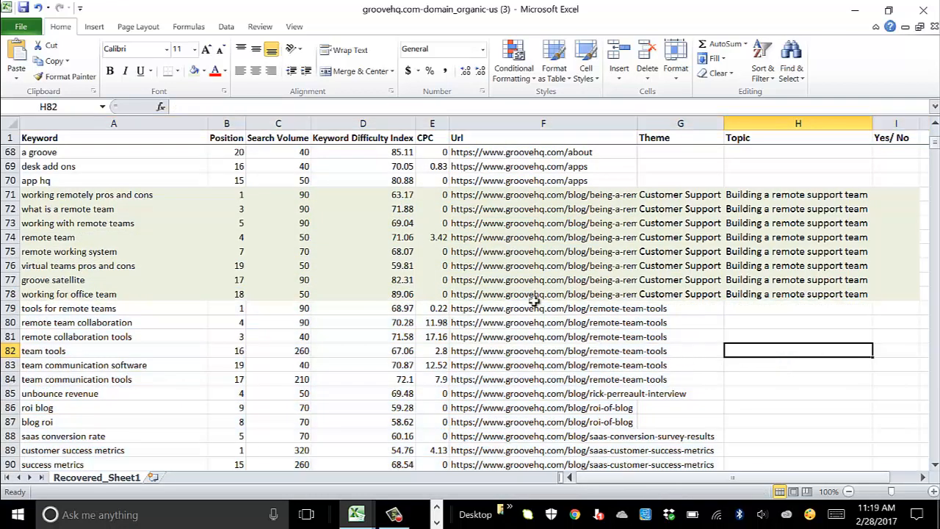
Step: Enter theme 'Customer Support' and topic 'Remote Support Tools' in row 79
click(682, 309)
text(C)
key(Tab)
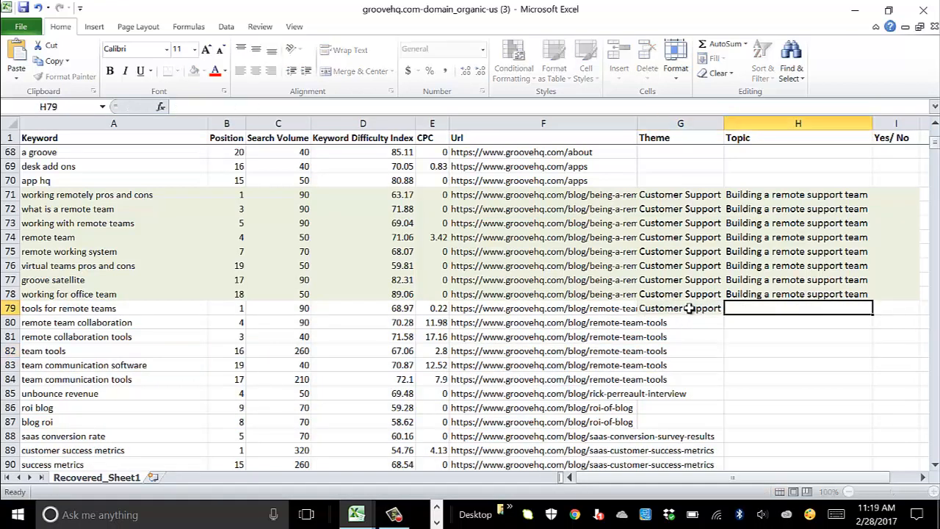
text(Remot)
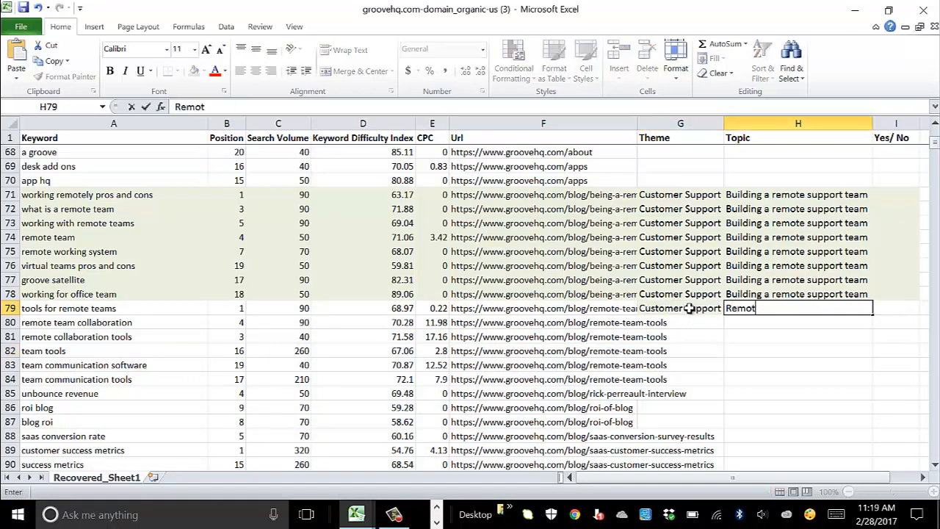
text(e Suppotr)
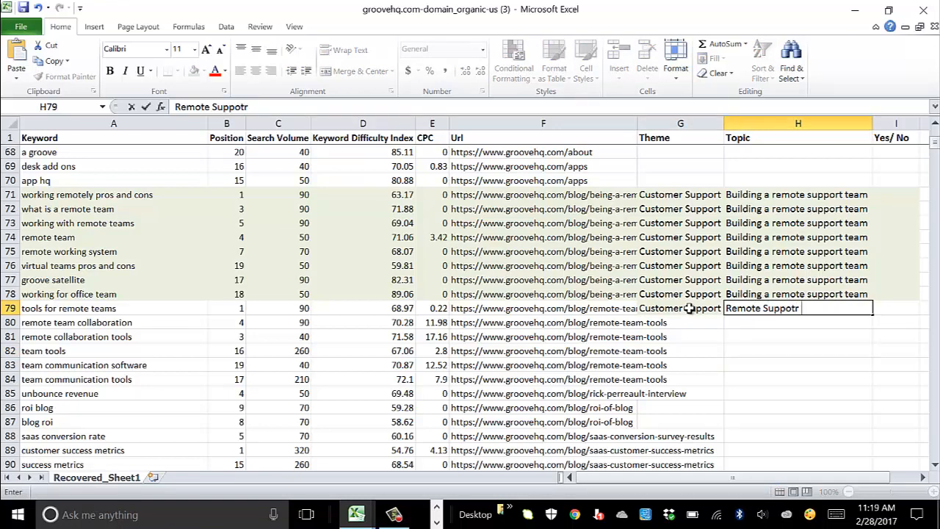
key(BackSpace)
key(BackSpace)
text(rt Tools)
click(768, 360)
Step: Shade rows 79–84 light orange and copy the theme and topic down to row 84
drag(58, 308, 886, 375)
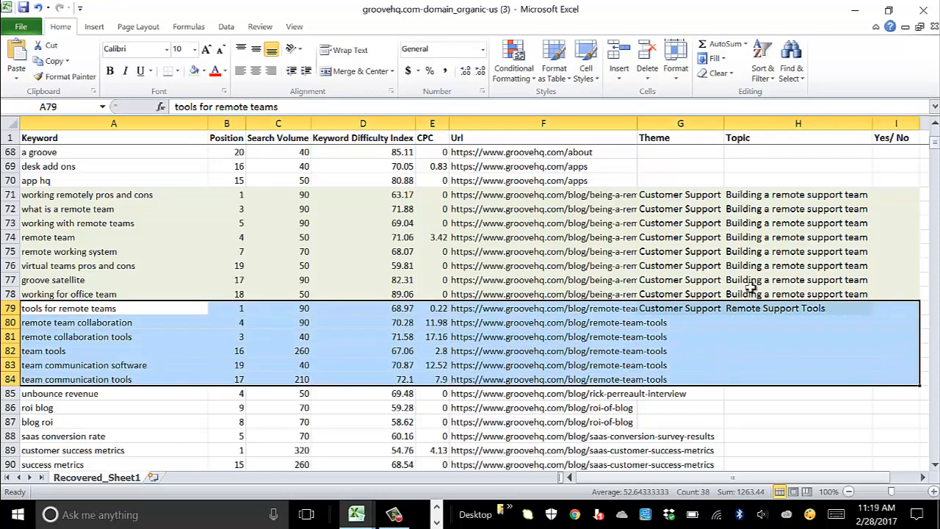
click(203, 71)
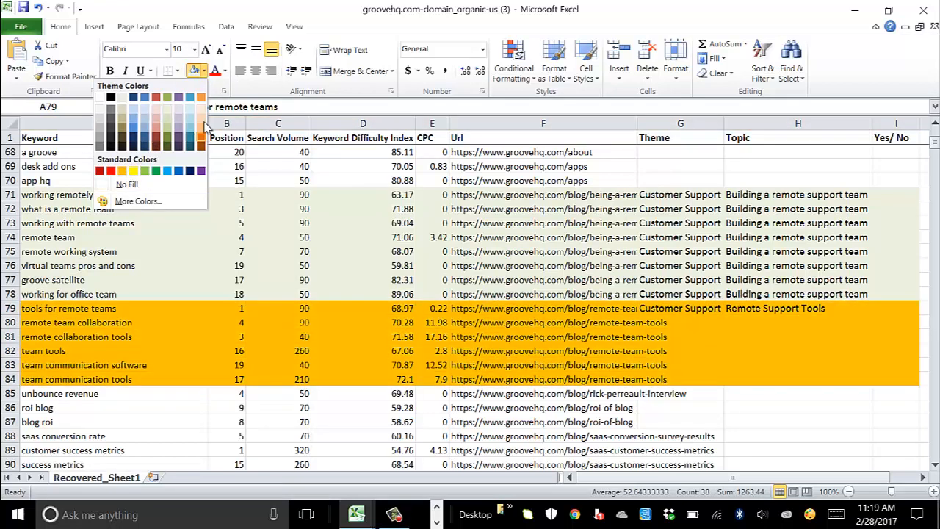
click(202, 108)
click(800, 379)
drag(707, 309, 871, 380)
click(842, 408)
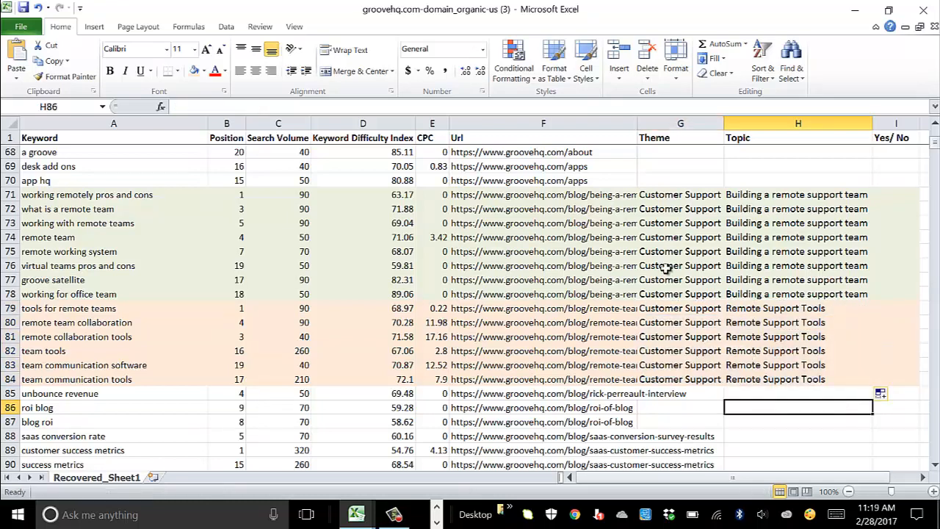
Step: Enter theme 'Lifecycle Marketing' and topic 'Customer Retention Strategies' in row 497
scroll(599, 318, down, 3)
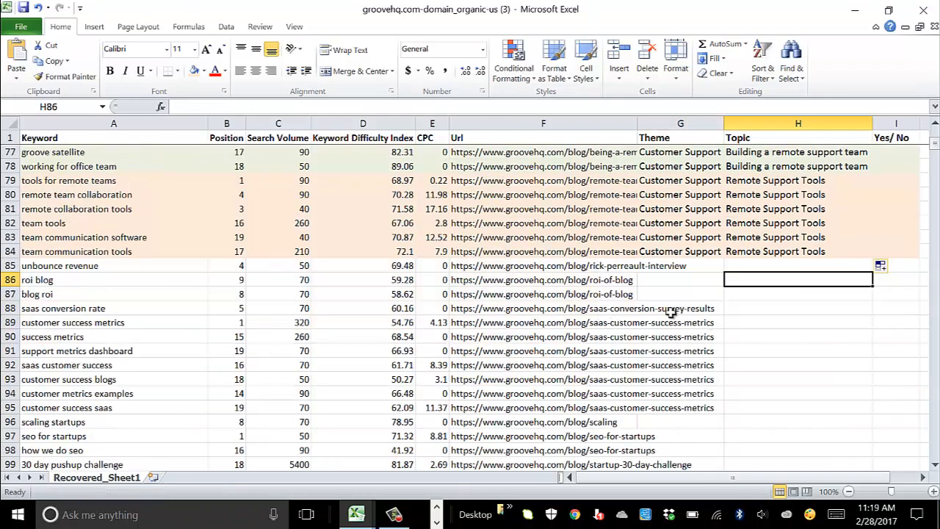
scroll(331, 302, down, 20)
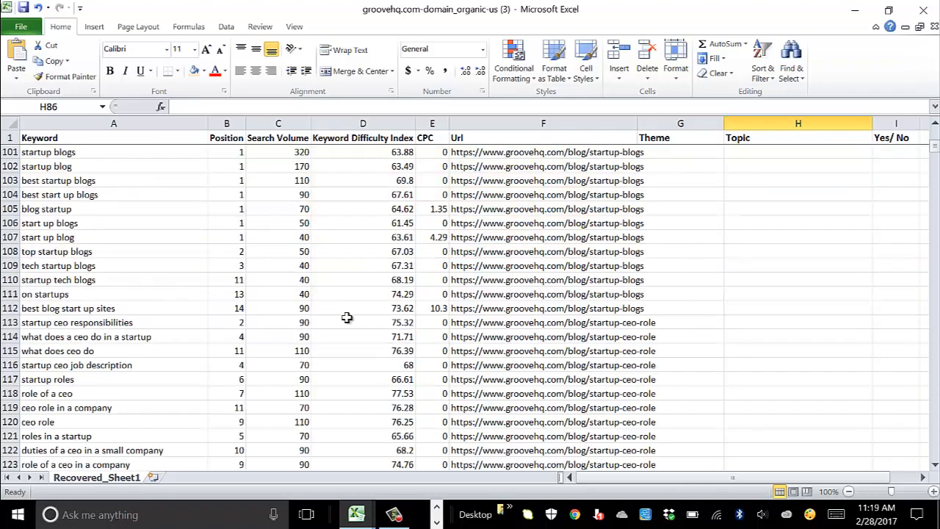
scroll(370, 320, down, 20)
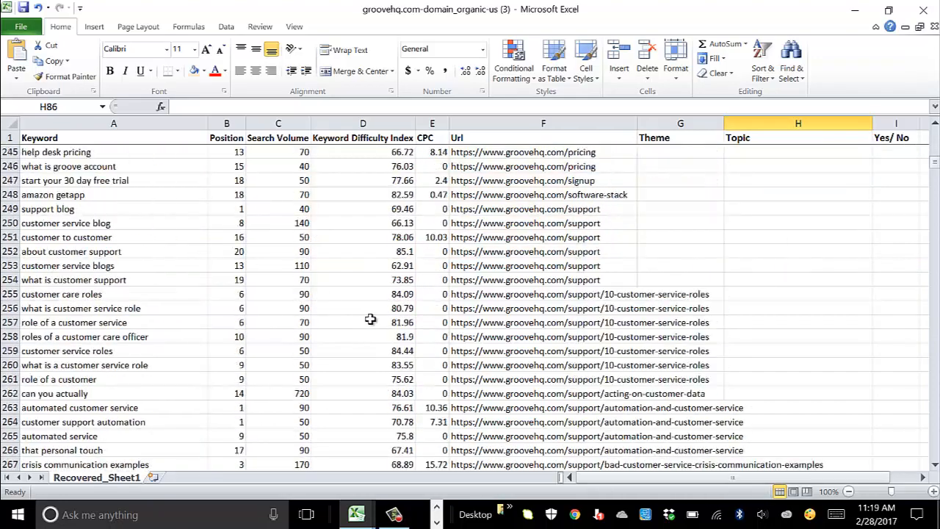
scroll(370, 319, down, 20)
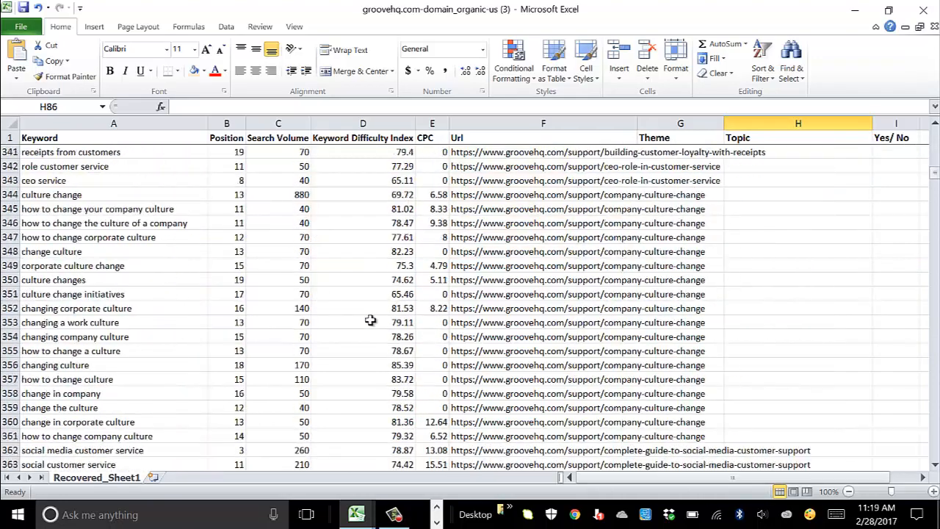
scroll(370, 319, down, 20)
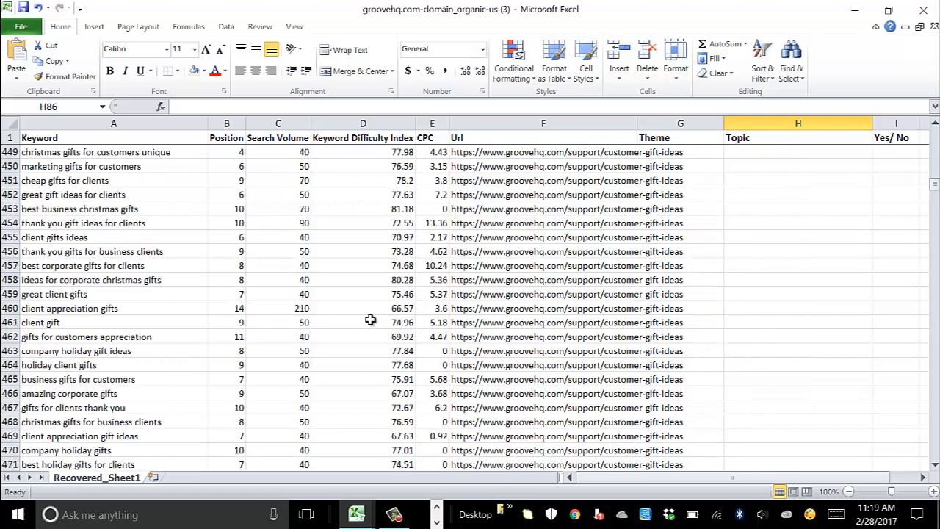
scroll(423, 323, up, 3)
click(789, 279)
key(Left)
text(Lifecycle Marketing)
key(Tab)
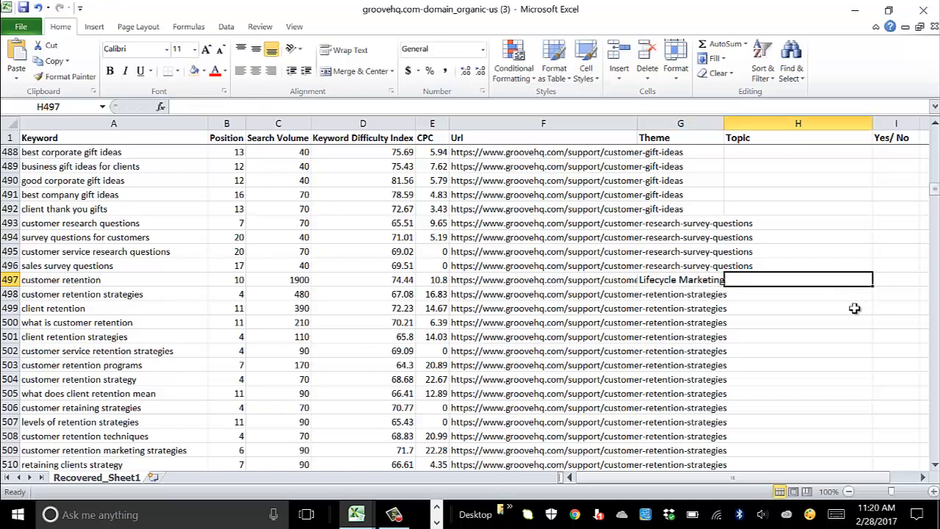
text(Customer Retention)
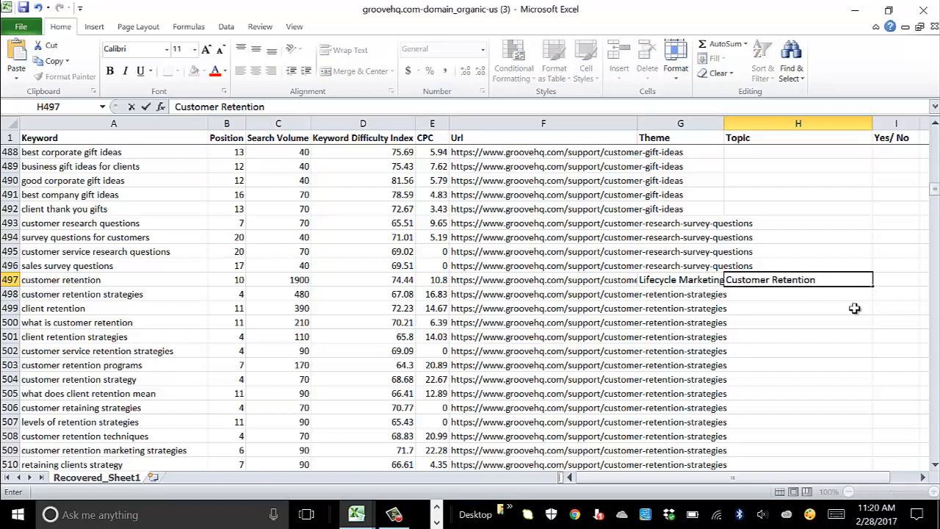
text(Strategies)
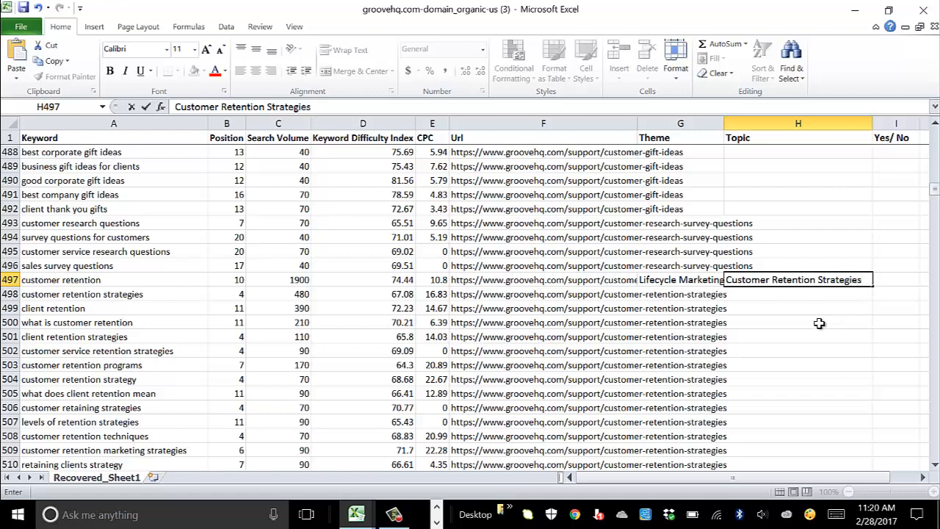
click(837, 322)
Step: Copy the theme and topic down to row 509 and shade rows 497–509 light purple
drag(703, 284, 774, 294)
click(739, 294)
drag(698, 280, 799, 279)
drag(875, 288, 874, 452)
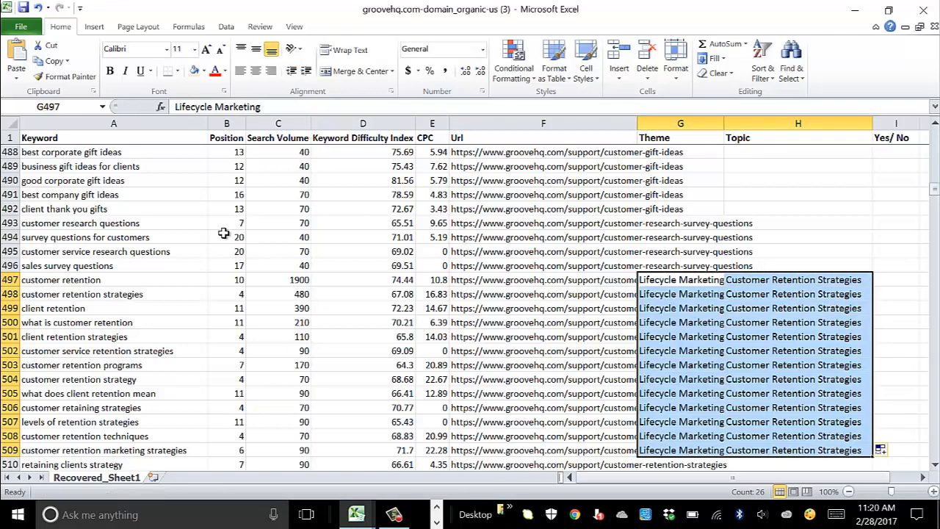
drag(159, 283, 883, 449)
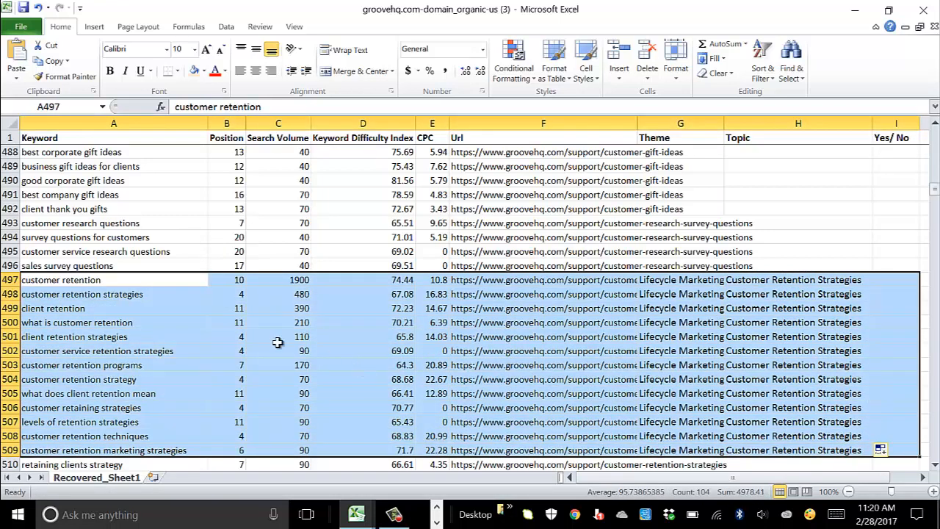
click(203, 71)
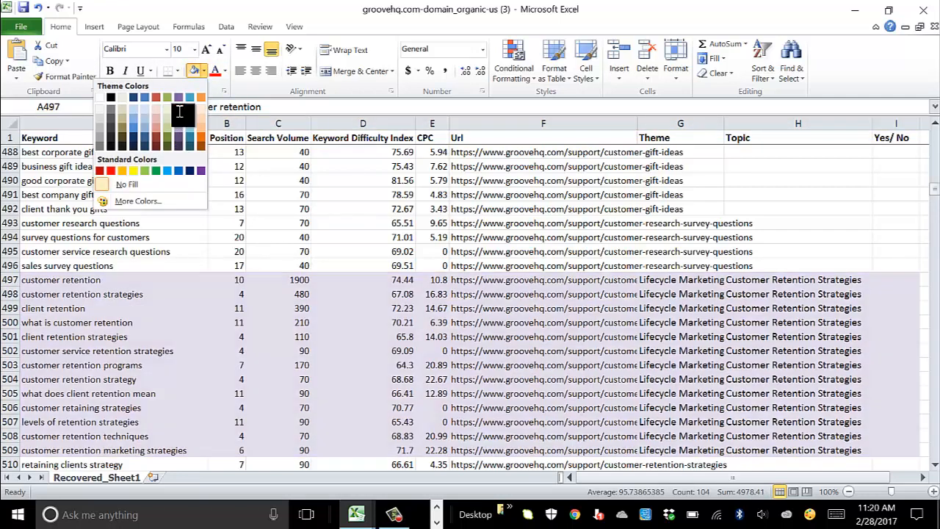
click(179, 109)
click(434, 322)
Step: Scroll down past the support-article rows to the /ticketing keywords starting at row 2015
scroll(701, 301, down, 13)
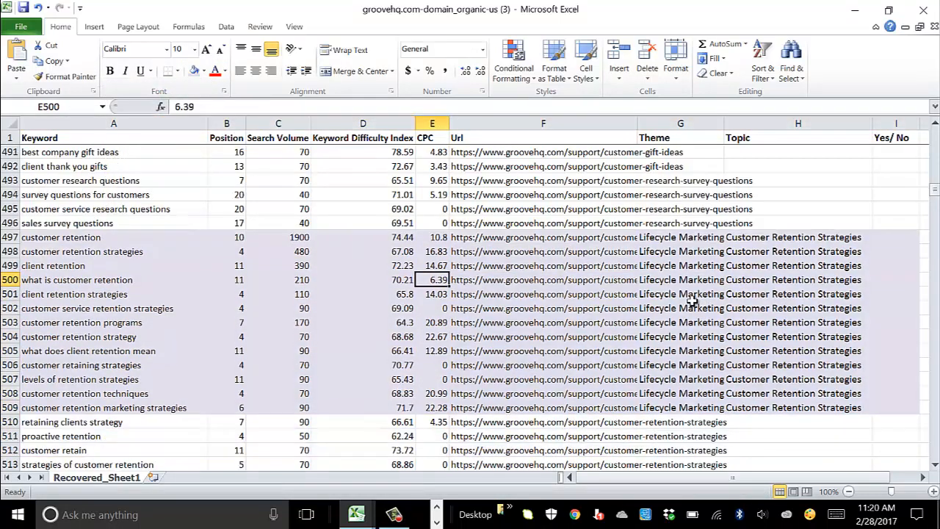
scroll(650, 389, down, 20)
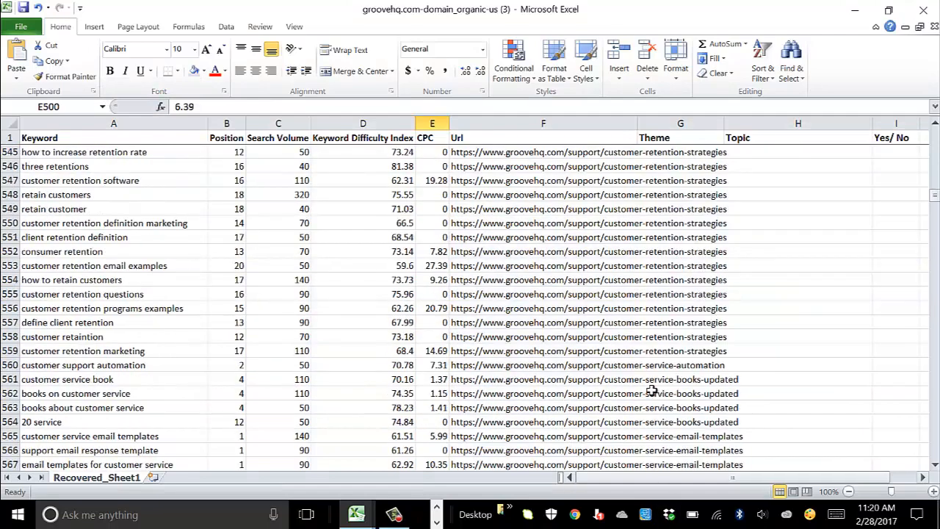
scroll(651, 388, down, 20)
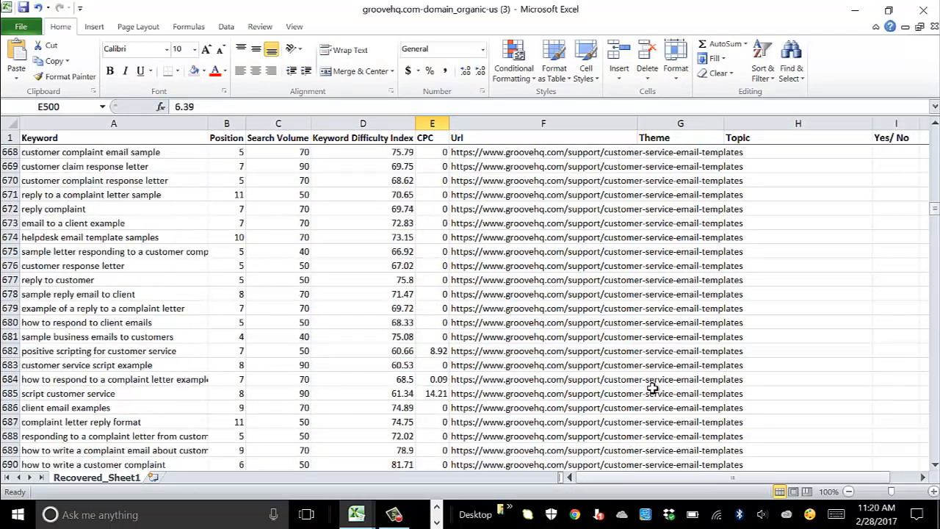
scroll(652, 388, down, 20)
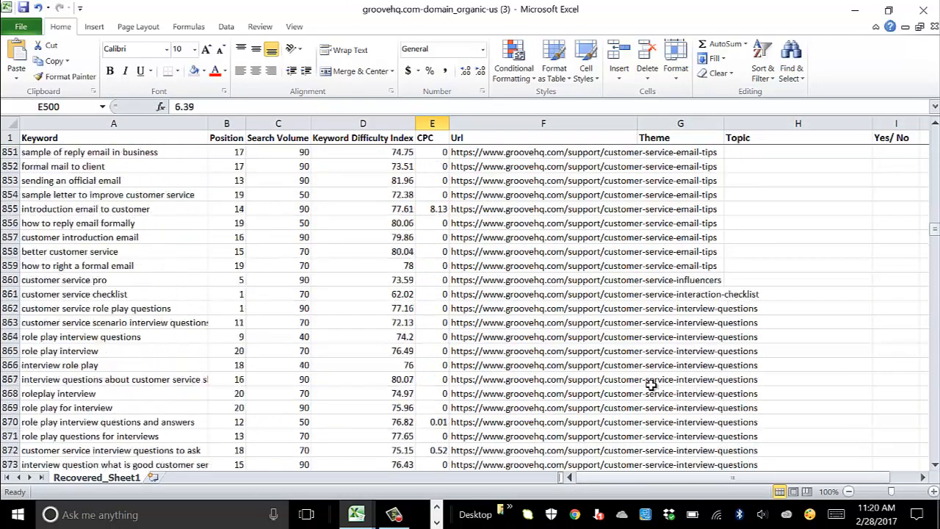
scroll(649, 388, down, 15)
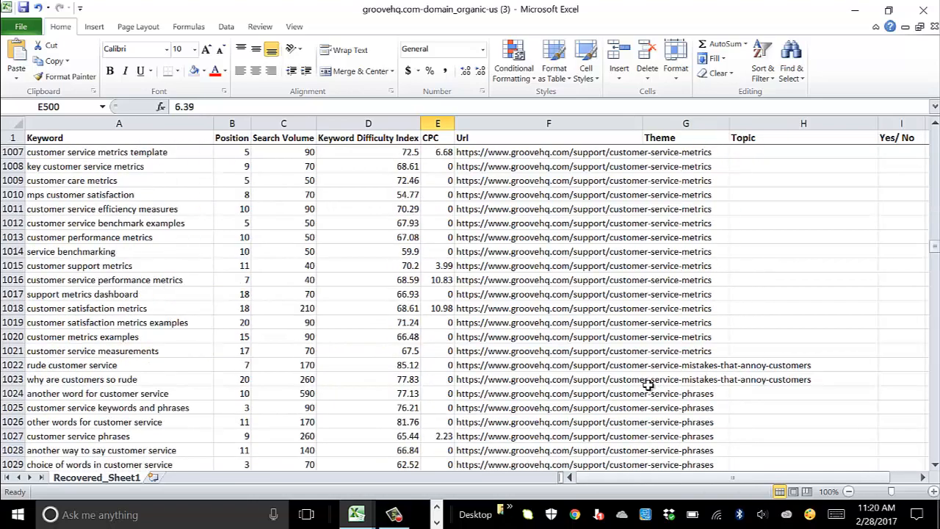
scroll(646, 384, down, 20)
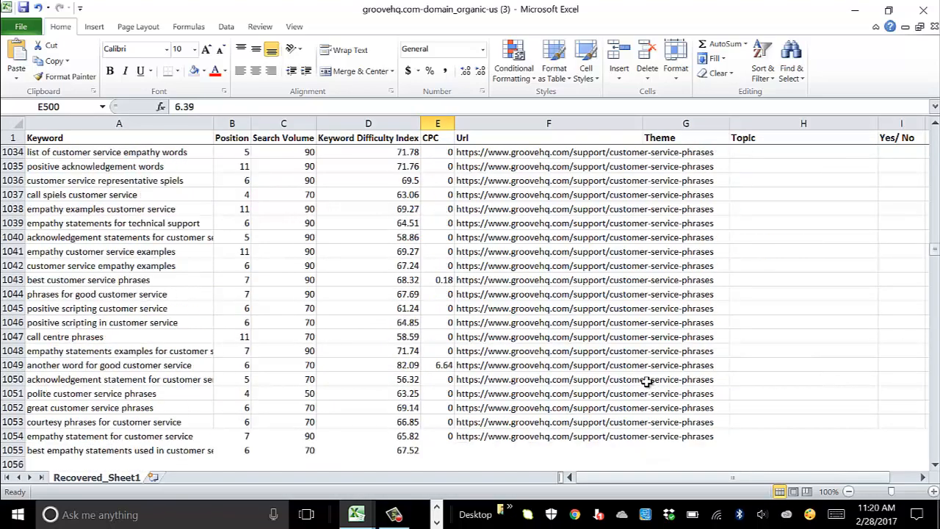
scroll(646, 388, down, 13)
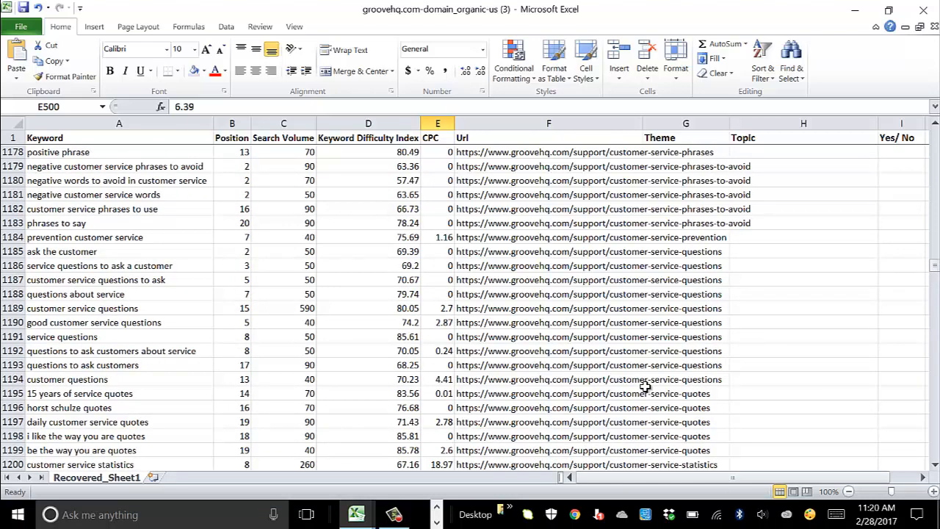
scroll(646, 388, down, 20)
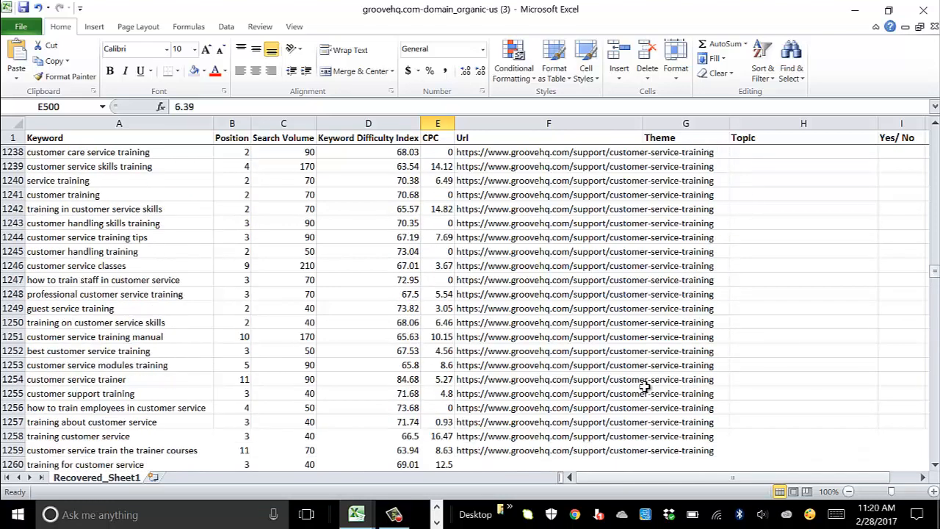
scroll(644, 387, down, 20)
scroll(644, 387, down, 17)
scroll(642, 389, down, 20)
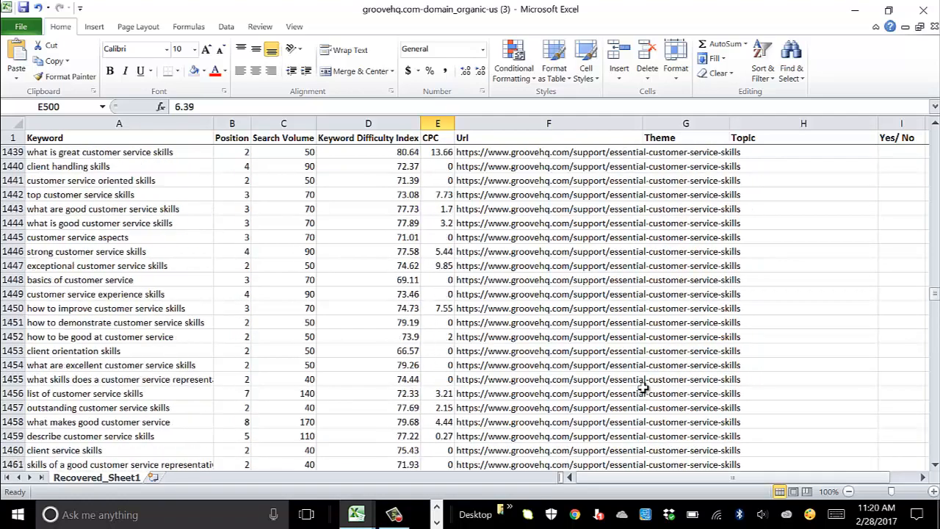
scroll(642, 389, down, 20)
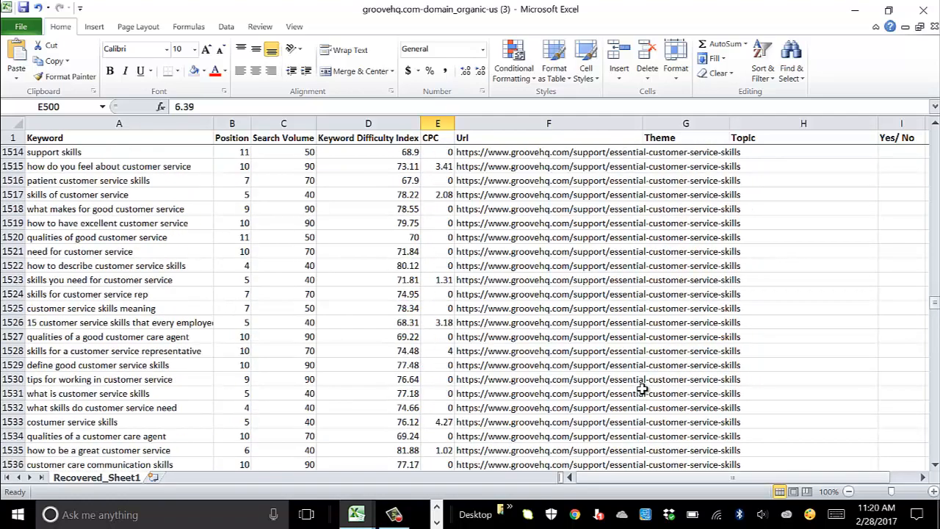
scroll(642, 389, down, 4)
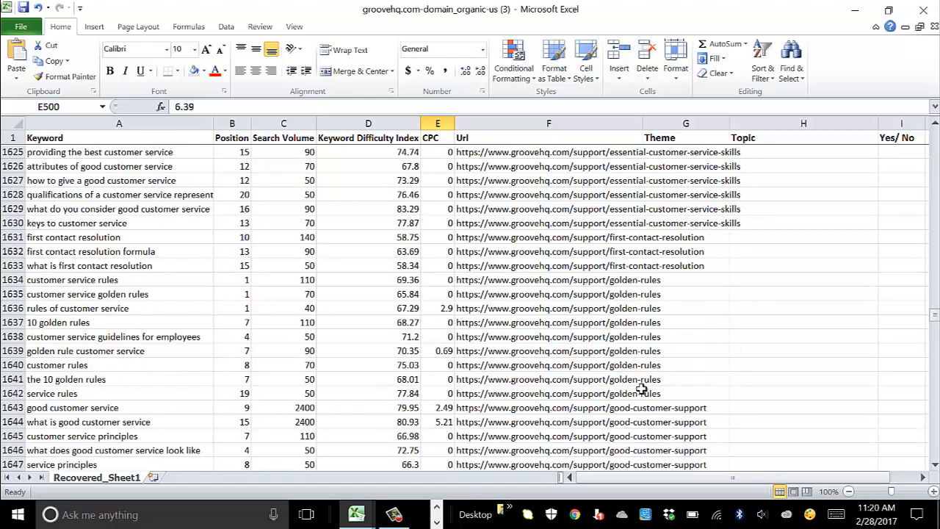
scroll(642, 389, down, 13)
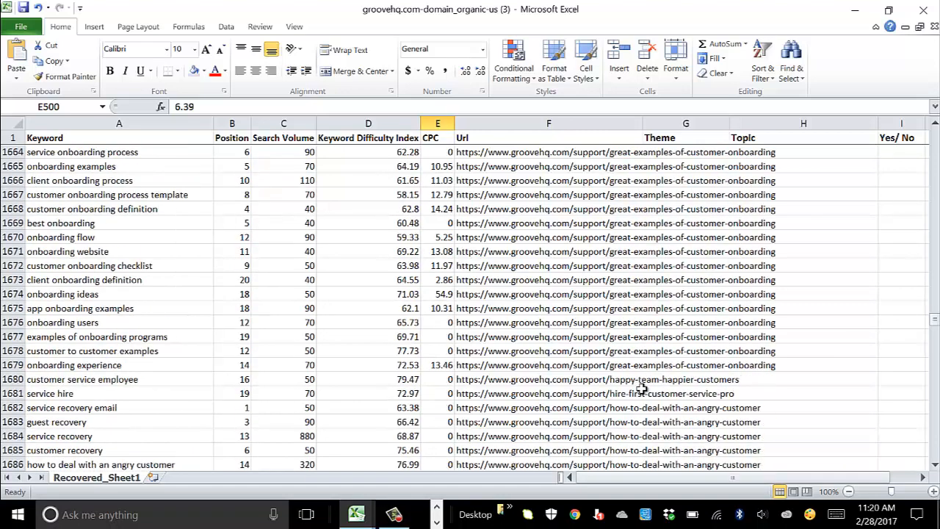
scroll(642, 389, down, 11)
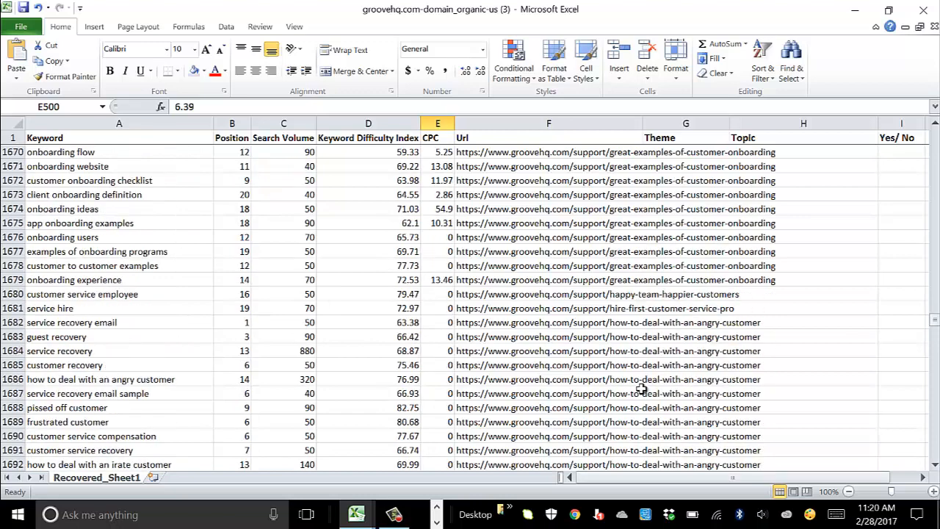
scroll(658, 354, down, 11)
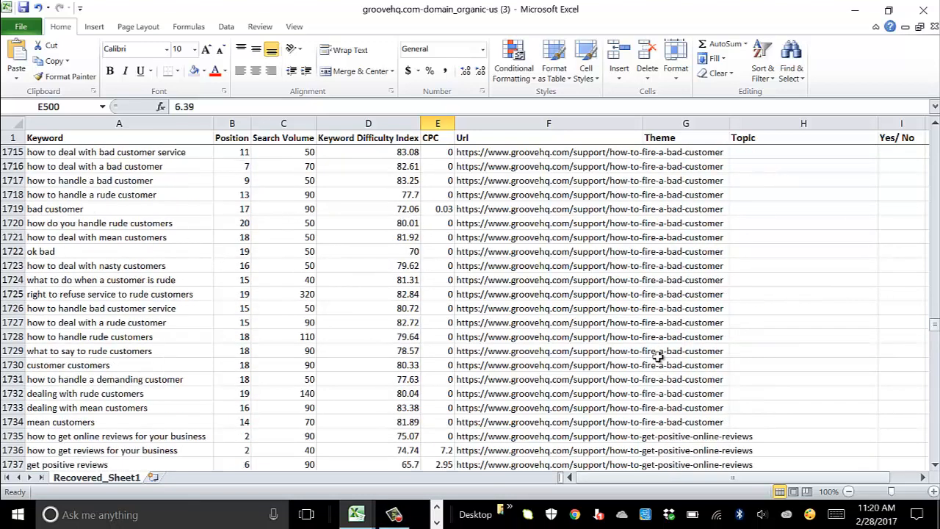
scroll(656, 358, up, 3)
scroll(655, 358, down, 17)
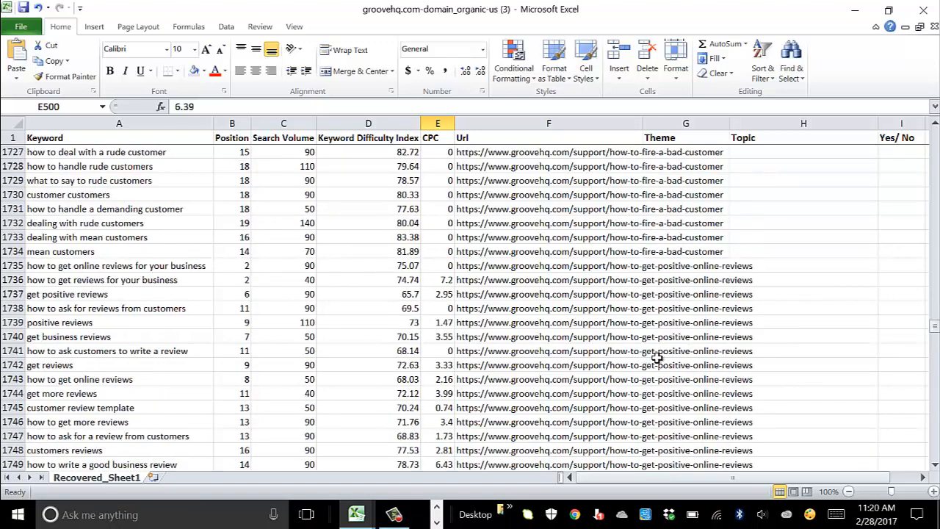
scroll(656, 358, down, 20)
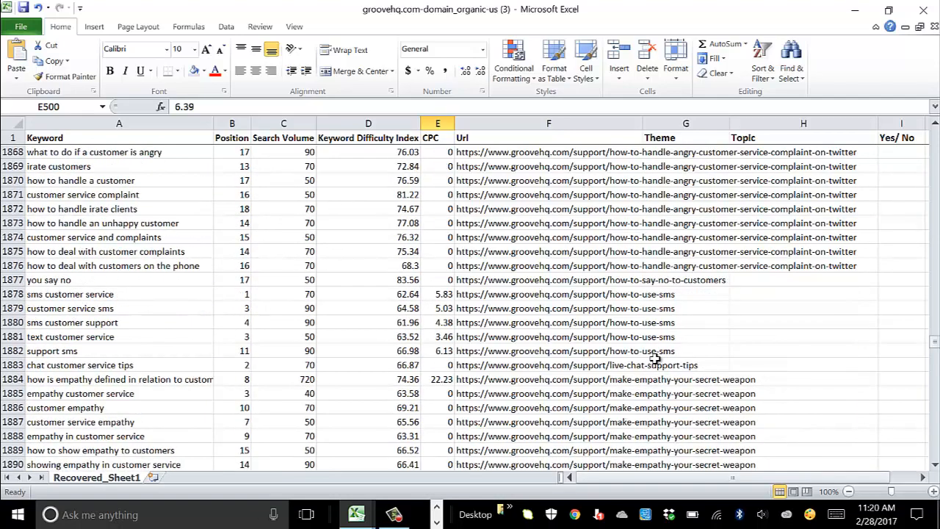
scroll(654, 359, down, 9)
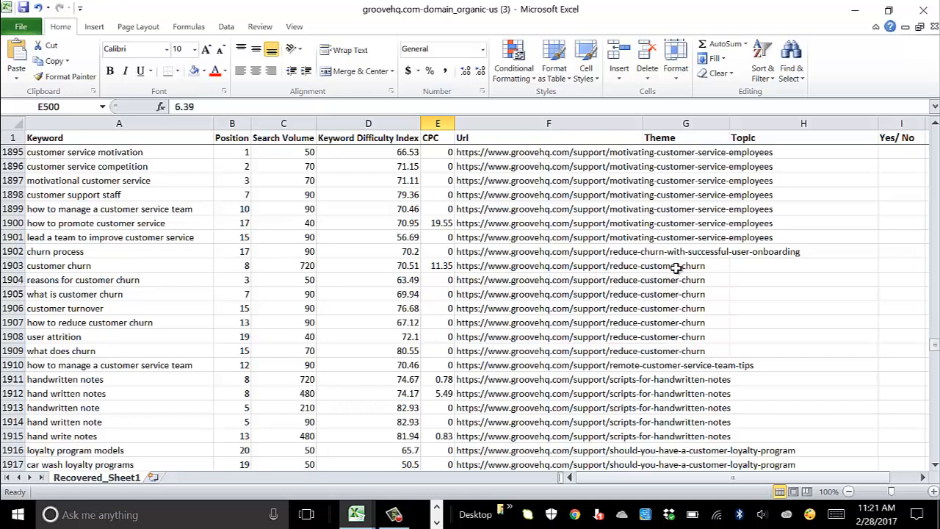
scroll(674, 268, down, 5)
scroll(664, 293, down, 20)
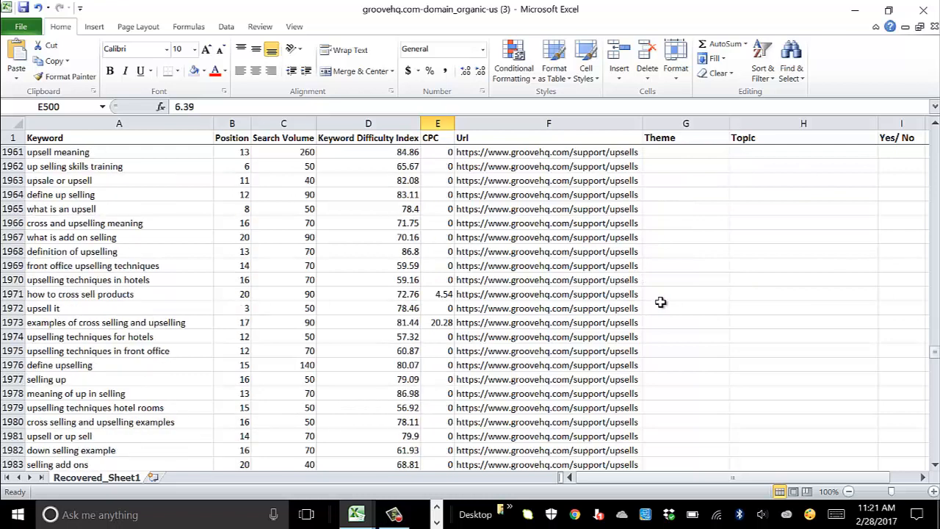
scroll(659, 305, down, 4)
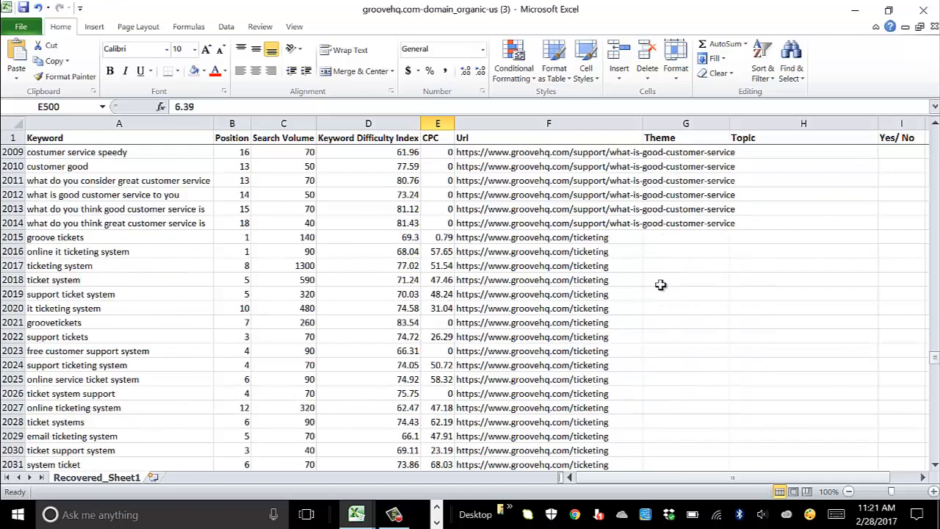
Step: Enter theme 'Helpdesk Software' and topic 'Ticketing System' in row 2015
click(604, 238)
click(667, 237)
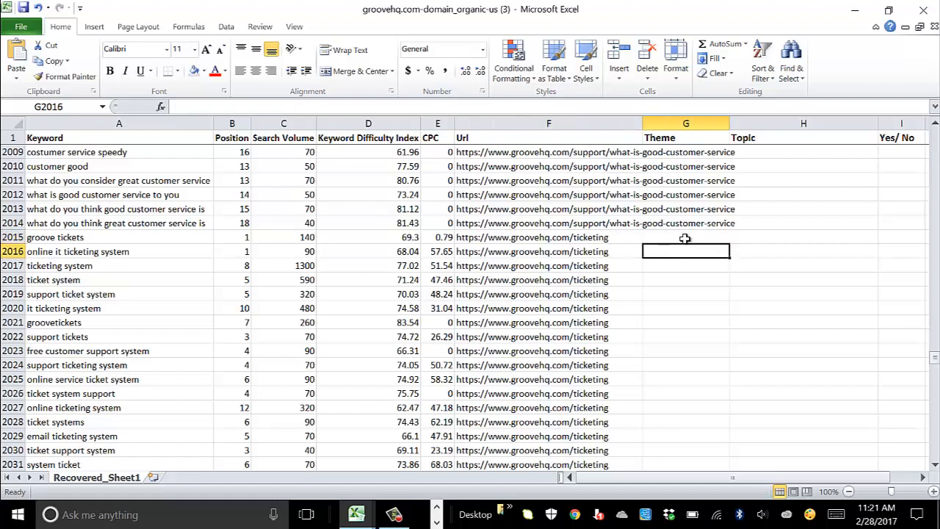
text(Helpdesk)
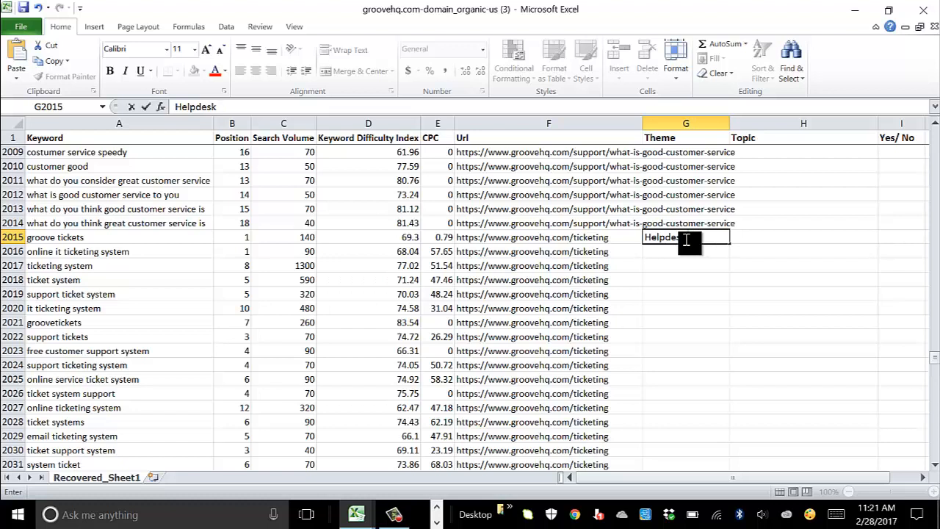
text( Software)
key(Tab)
text(Tick)
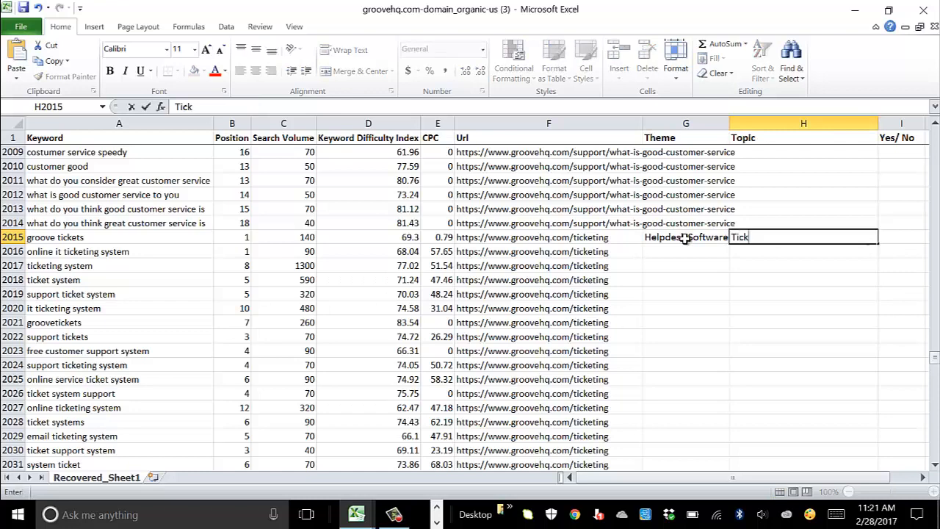
text(eting System)
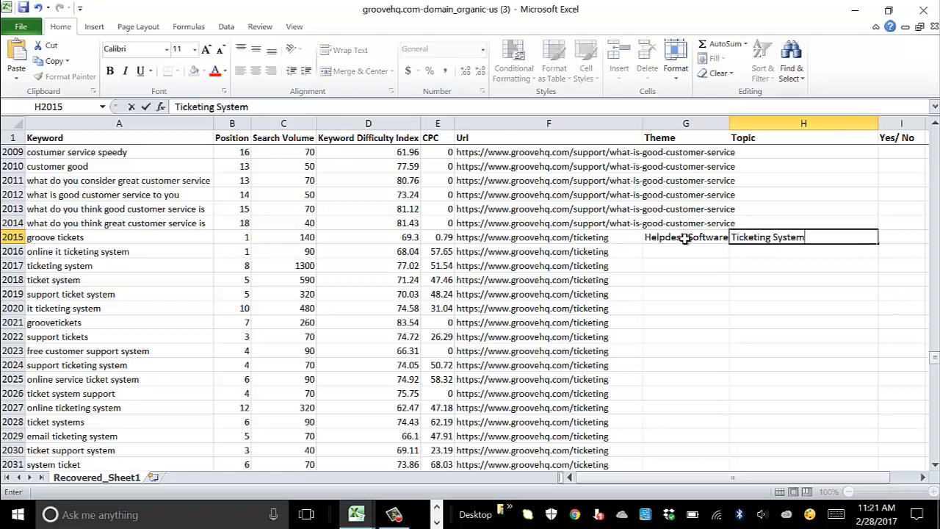
key(Return)
Step: Copy the theme and topic down to row 2028 and shade rows 2015–2028
drag(686, 242, 783, 243)
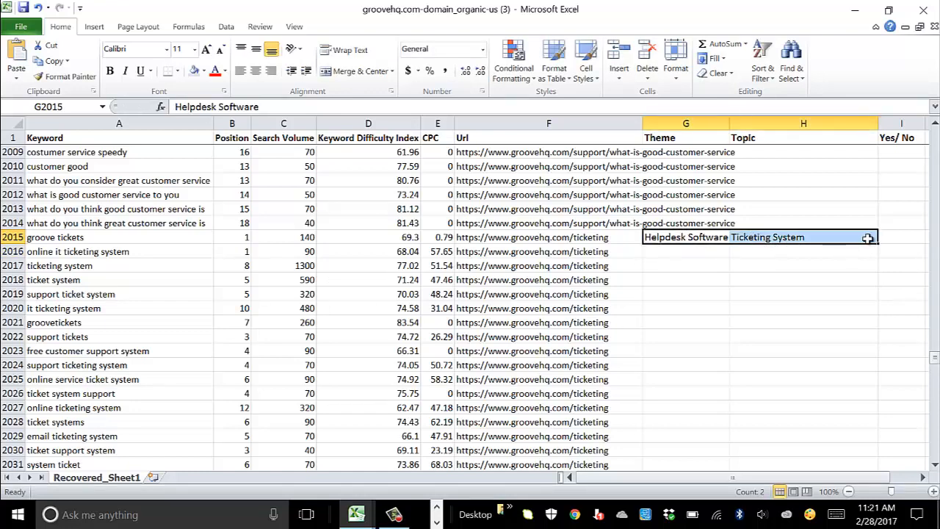
drag(878, 245, 875, 425)
drag(132, 245, 918, 425)
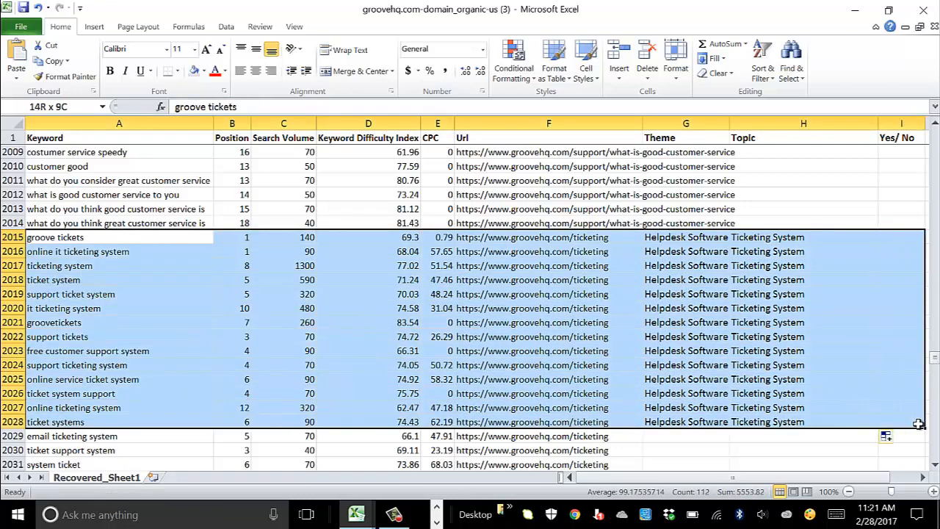
click(205, 74)
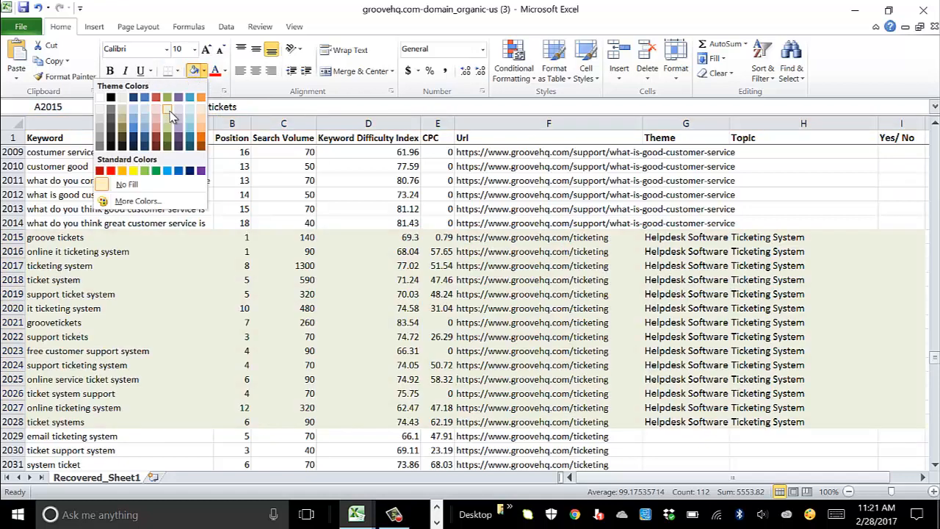
click(163, 116)
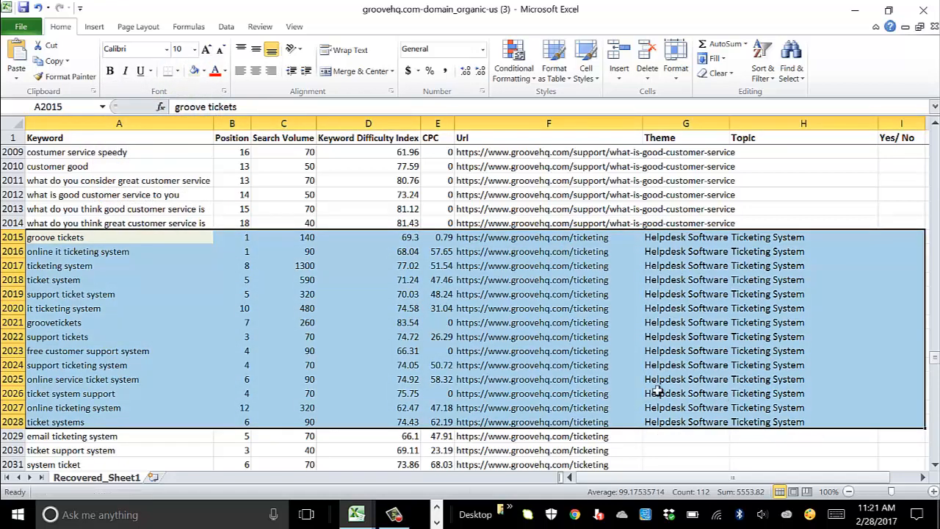
click(632, 393)
Step: Check the shaded ticketing rows and minimise the Excel workbook
scroll(646, 279, down, 5)
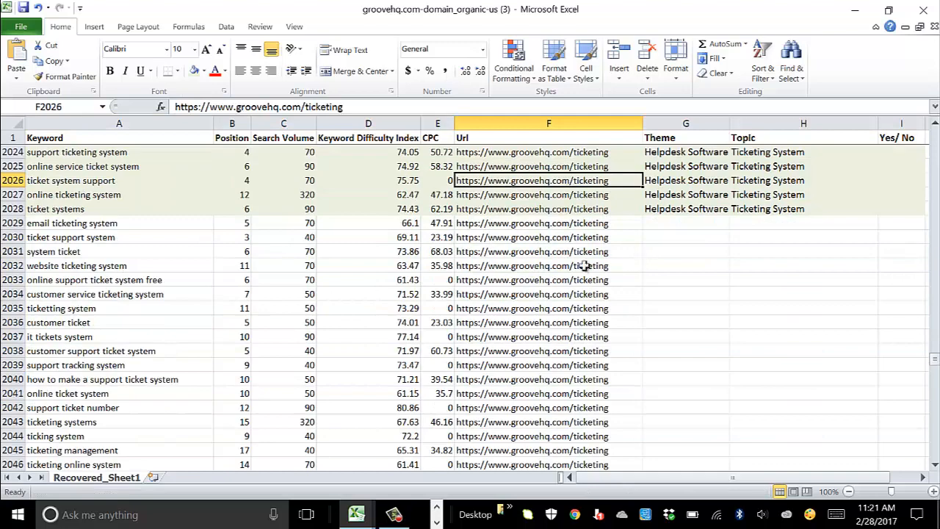
scroll(599, 264, up, 8)
scroll(603, 239, down, 2)
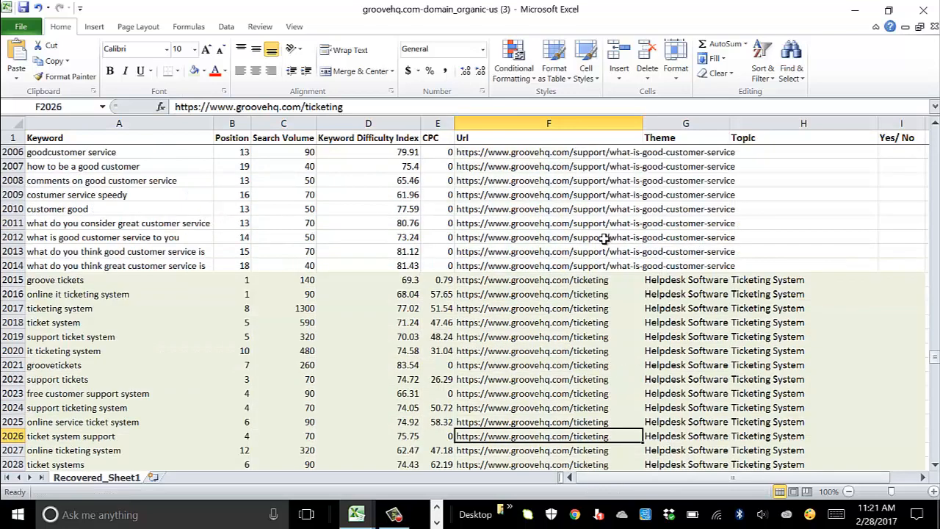
scroll(604, 238, down, 2)
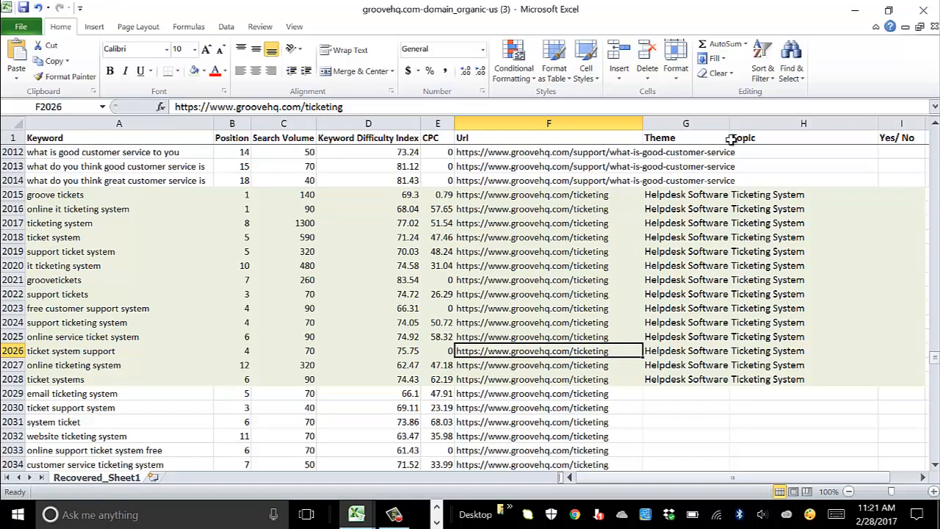
scroll(729, 189, up, 4)
scroll(734, 346, down, 2)
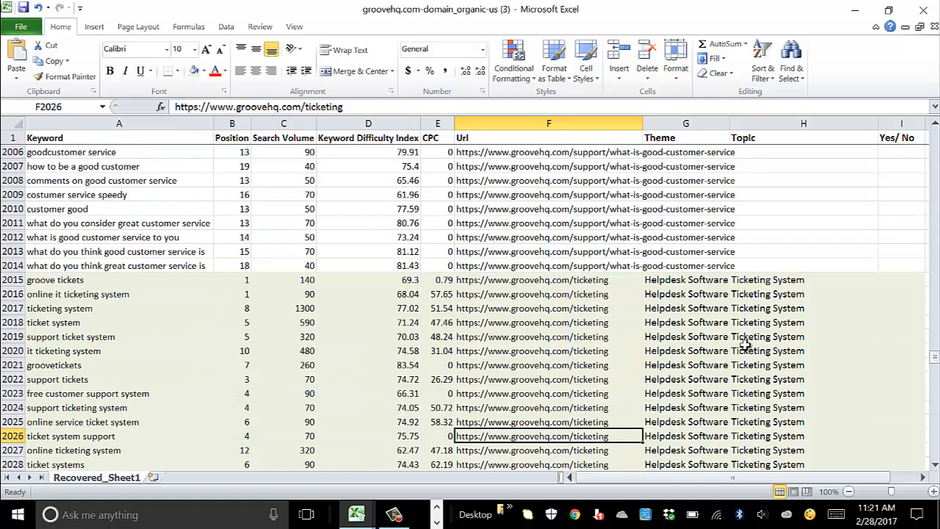
click(854, 15)
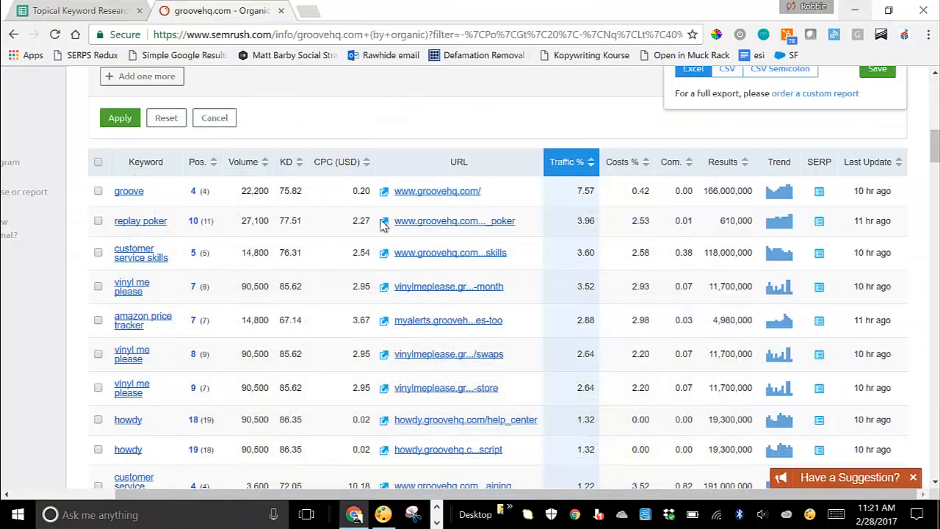
Step: Bring up the Topical Keyword Research spreadsheet and view its Theme, Topic and Yes/ No columns
click(74, 10)
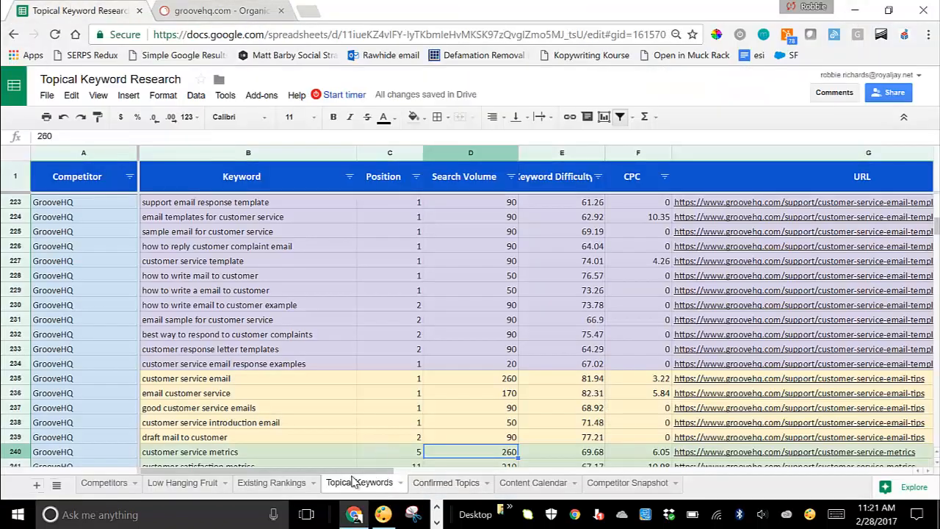
scroll(108, 233, down, 1)
scroll(109, 234, up, 5)
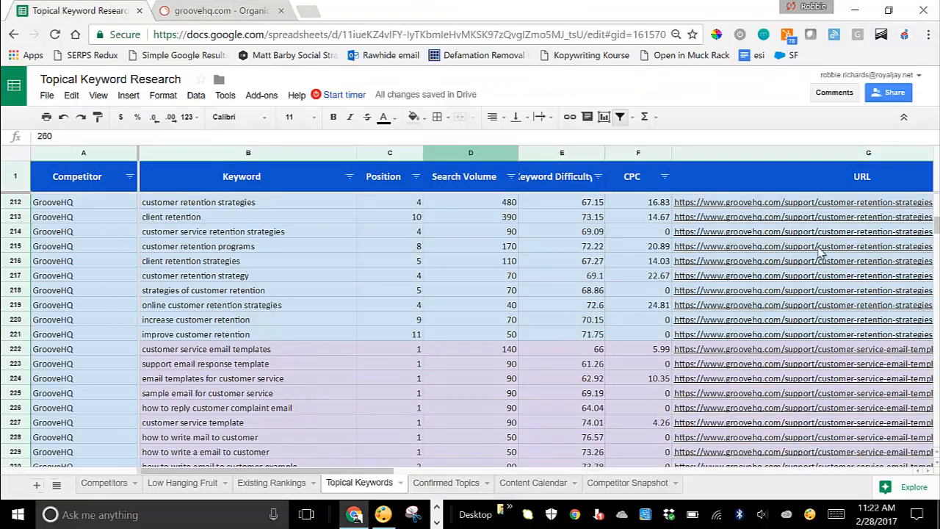
scroll(541, 235, up, 6)
scroll(515, 194, up, 6)
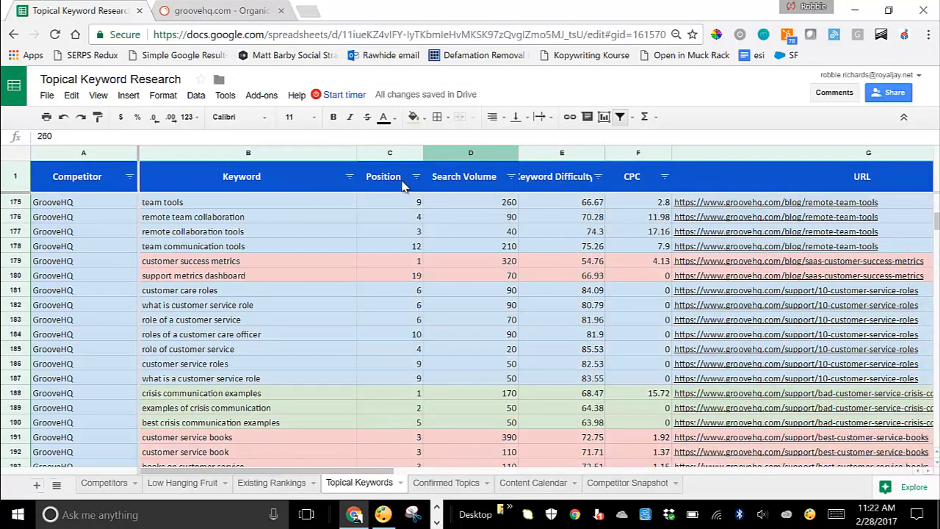
click(721, 180)
key(Right)
key(Right)
key(Right)
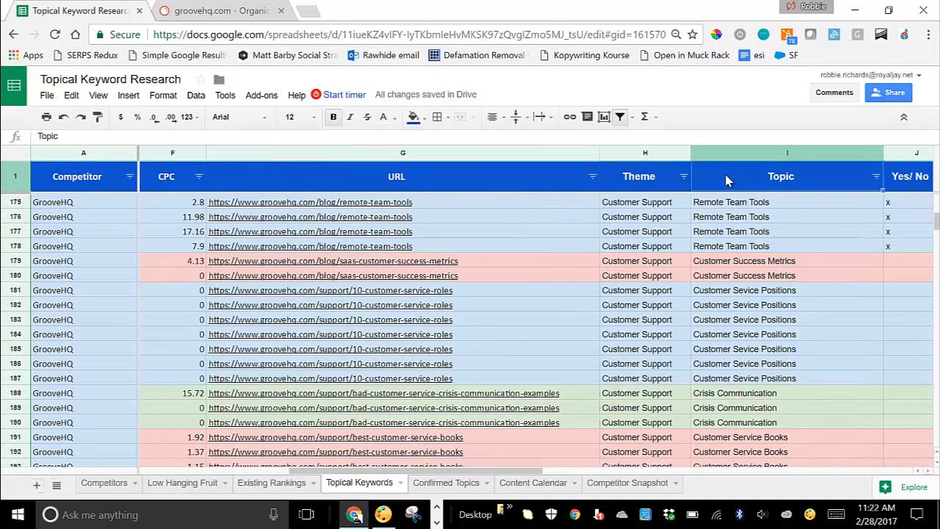
key(Left)
key(Left)
key(Left)
key(Left)
key(Left)
key(Left)
key(Left)
key(Left)
key(Left)
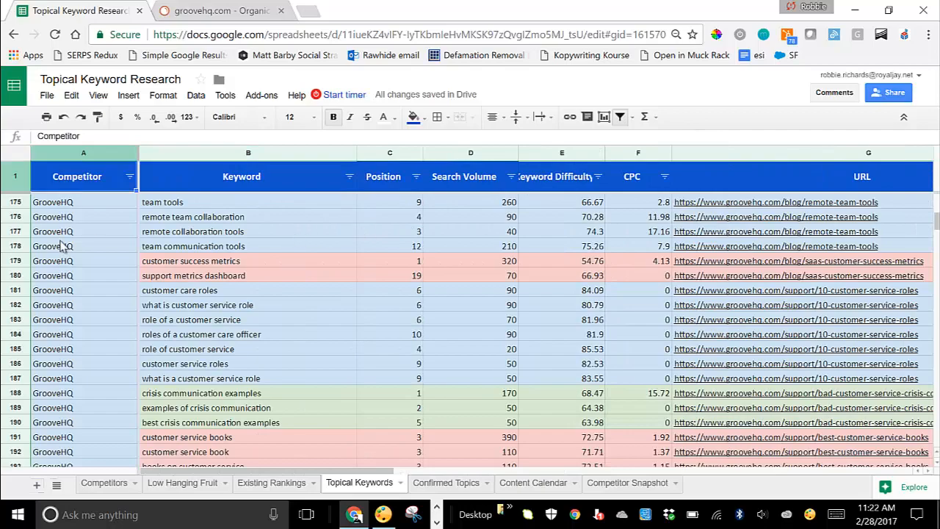
Step: Review the Yes/ No tagging down the Topical Keywords rows, then go to Confirmed Topics
scroll(88, 249, down, 17)
scroll(84, 261, down, 20)
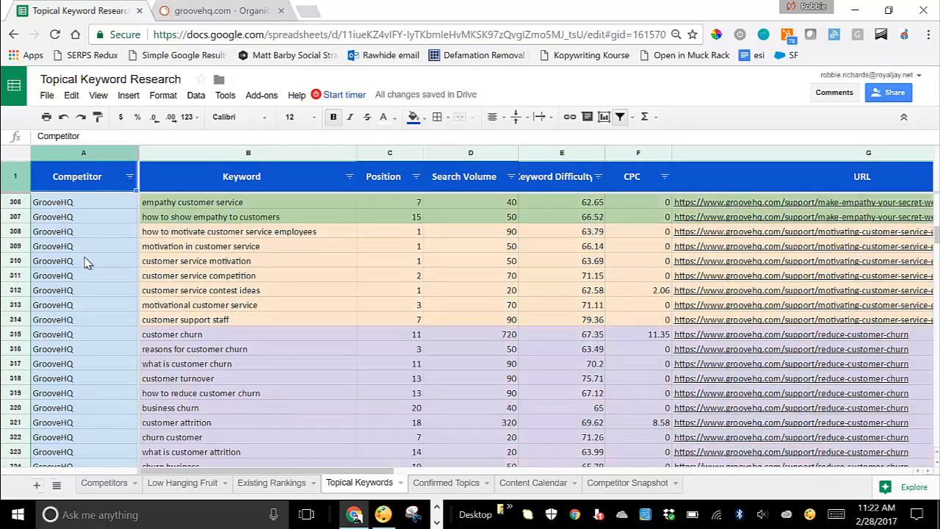
scroll(62, 270, down, 20)
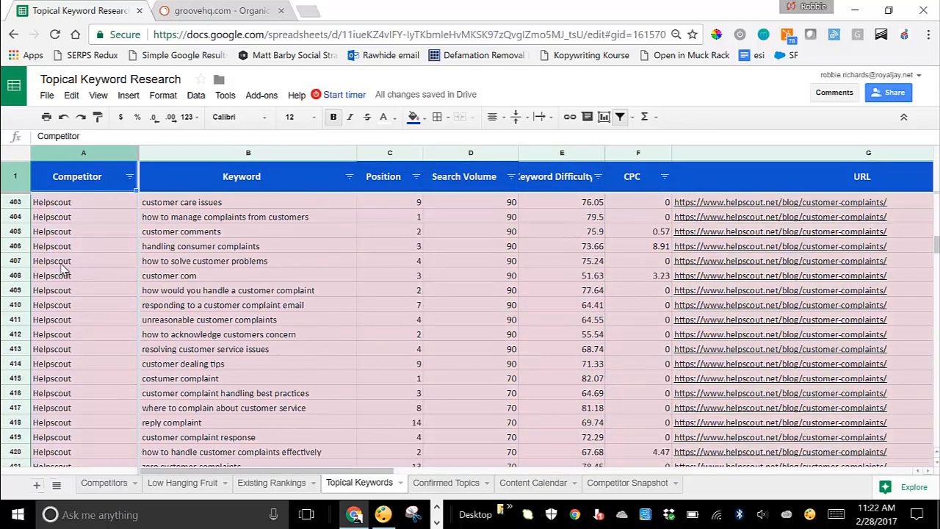
scroll(63, 270, down, 9)
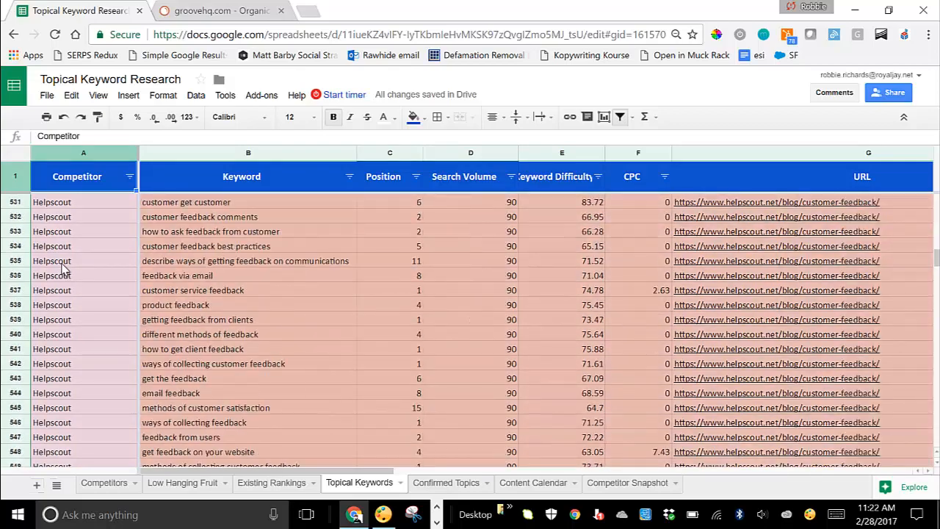
scroll(64, 271, up, 20)
scroll(65, 272, up, 20)
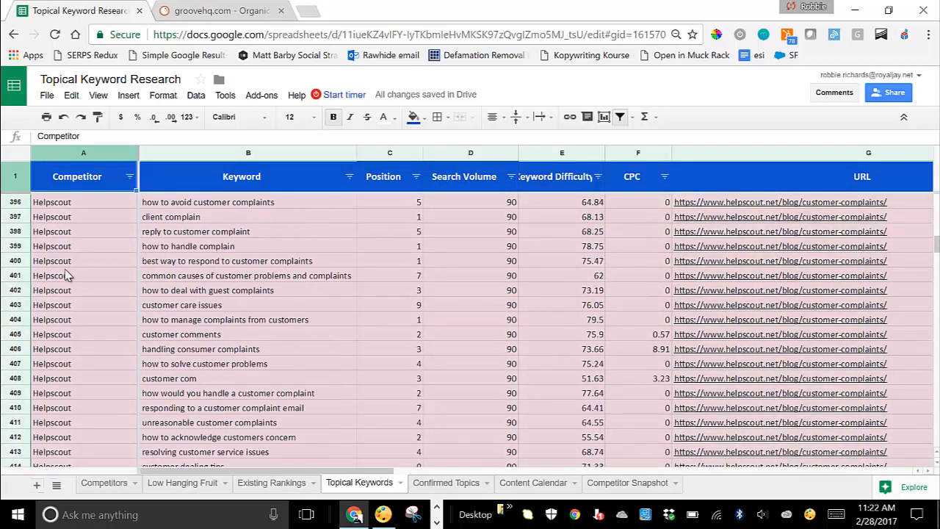
scroll(70, 277, up, 20)
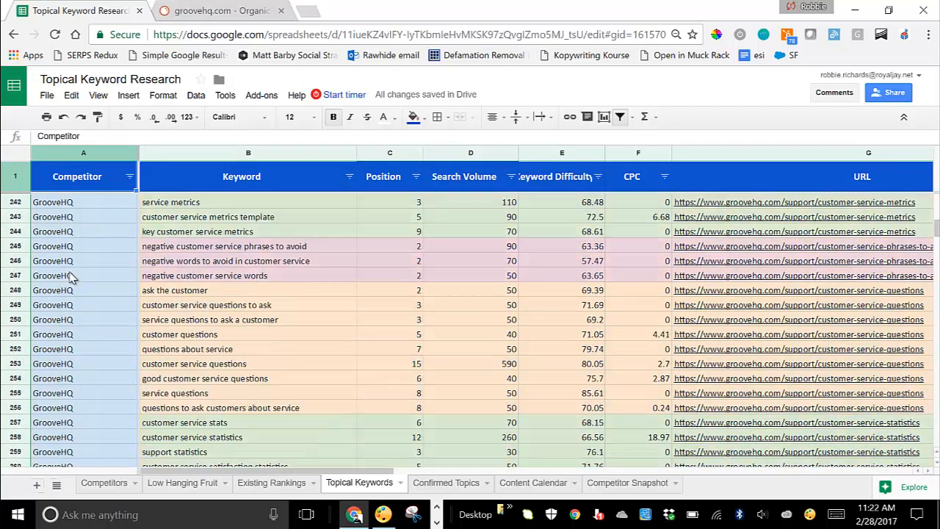
scroll(81, 277, up, 20)
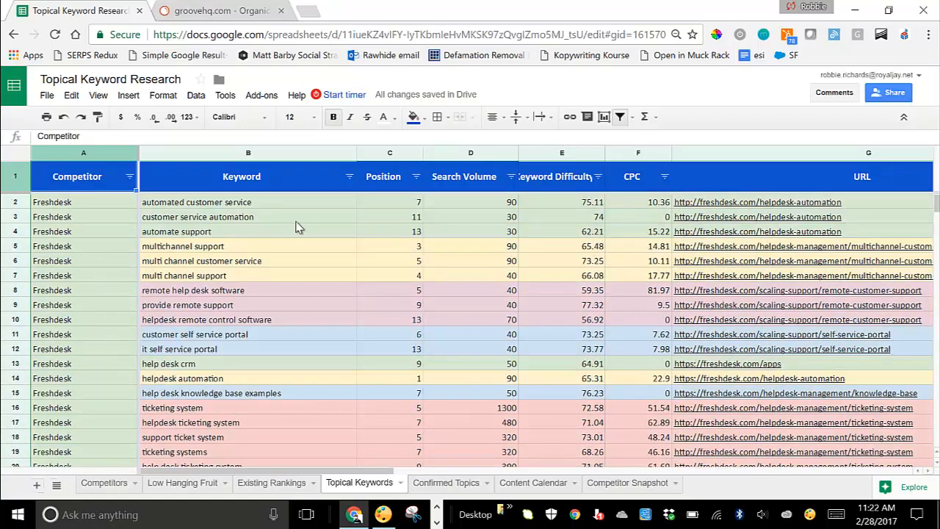
click(327, 203)
key(Right)
key(Right)
key(Right)
key(Right)
key(Right)
key(Right)
key(Right)
key(Right)
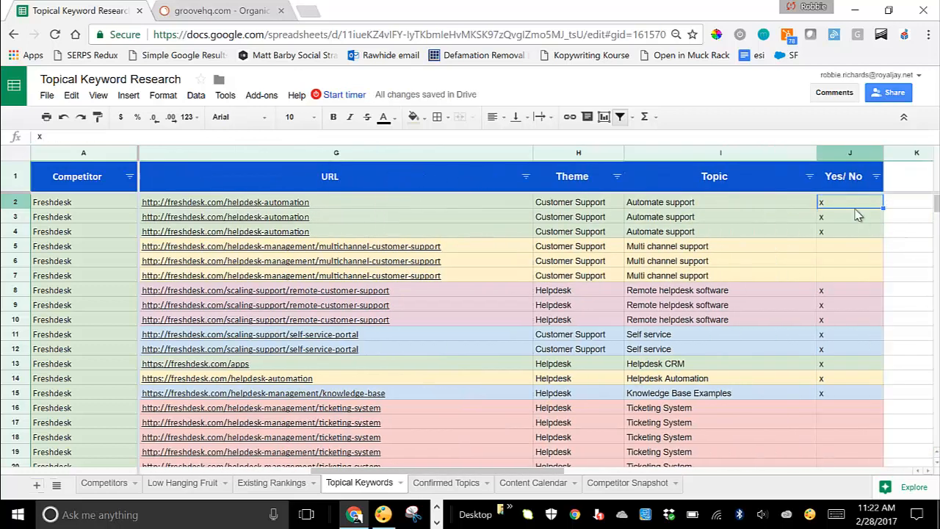
scroll(844, 267, down, 10)
scroll(845, 268, down, 20)
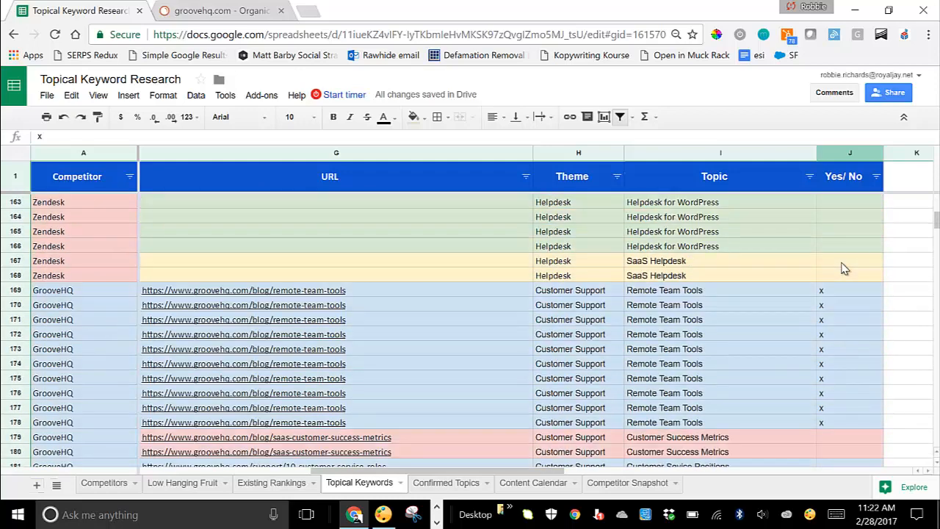
scroll(845, 267, down, 4)
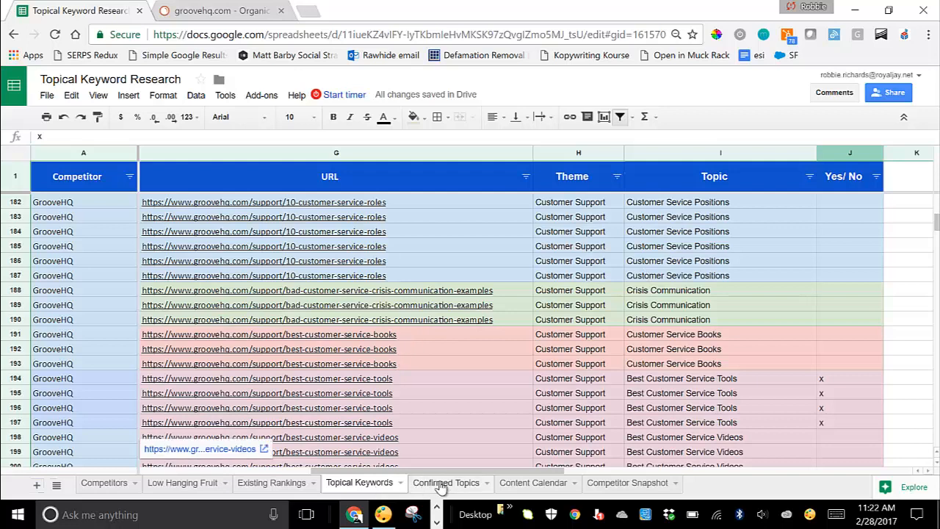
click(443, 483)
Step: Inspect the Volume?, Compete?, Funnel and New/Improve values for Spiceworks alternatives in row 2
click(390, 354)
drag(334, 471, 152, 470)
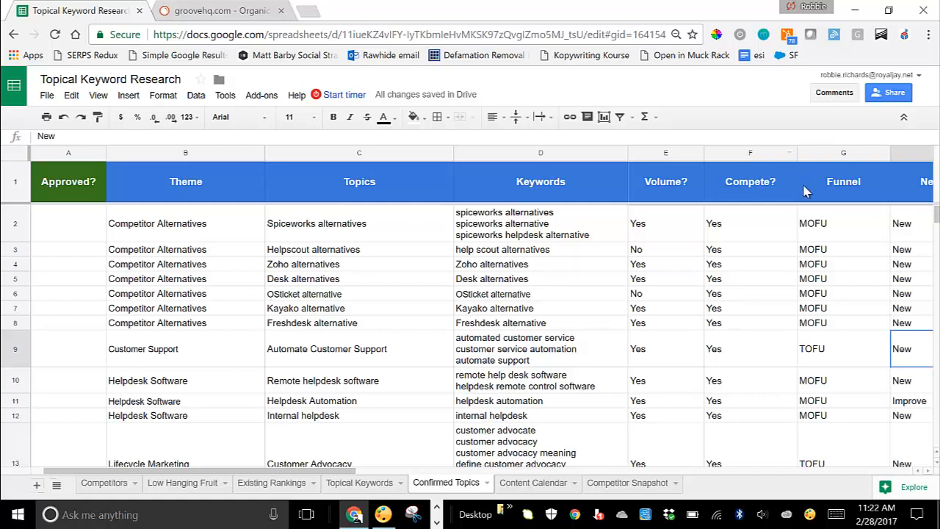
click(667, 230)
click(759, 230)
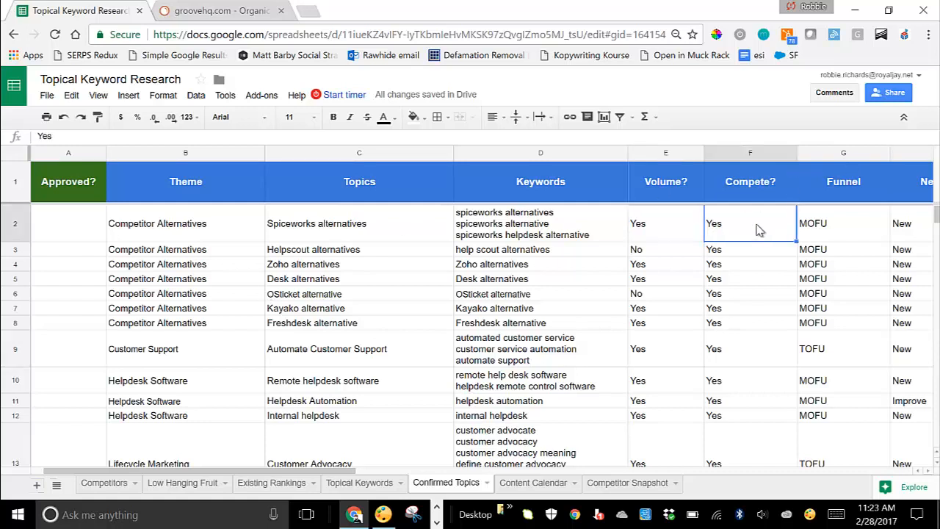
key(Right)
key(Right)
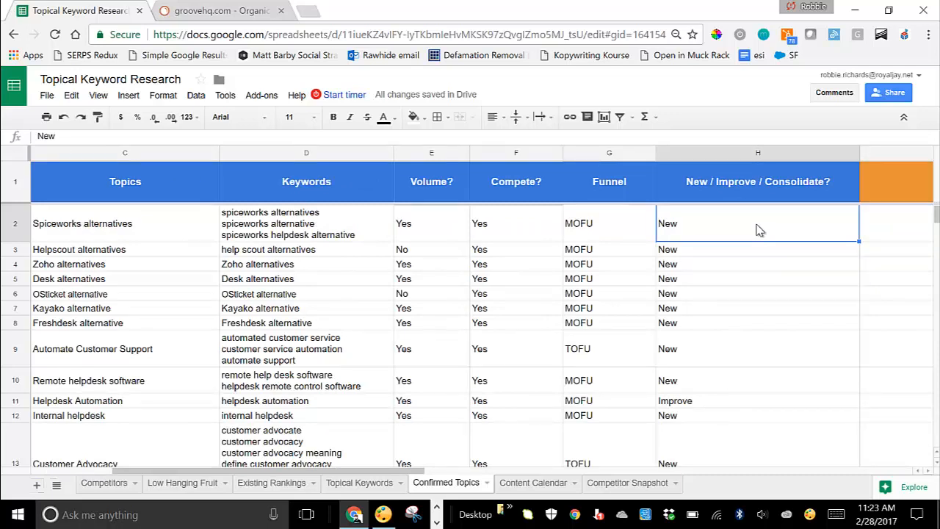
key(Right)
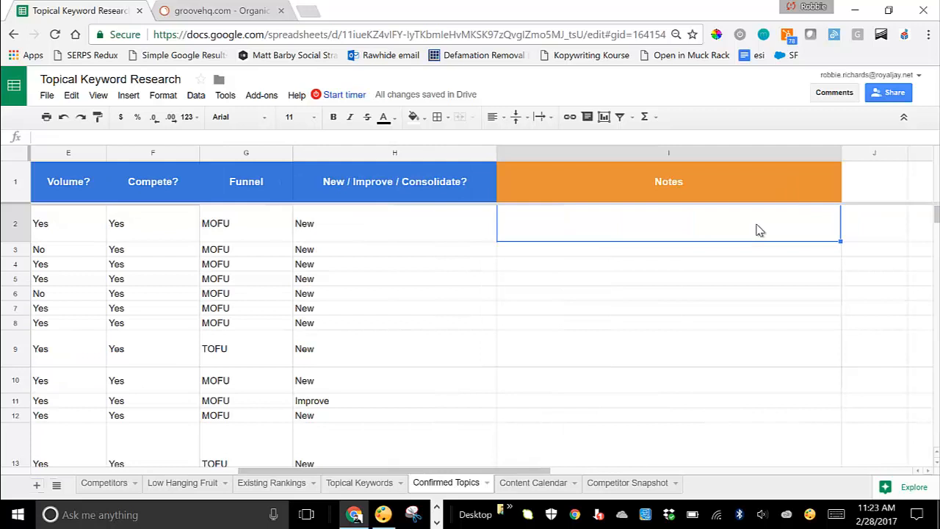
key(Left)
key(Left)
key(Left)
key(Left)
key(Left)
key(Left)
key(Left)
key(Left)
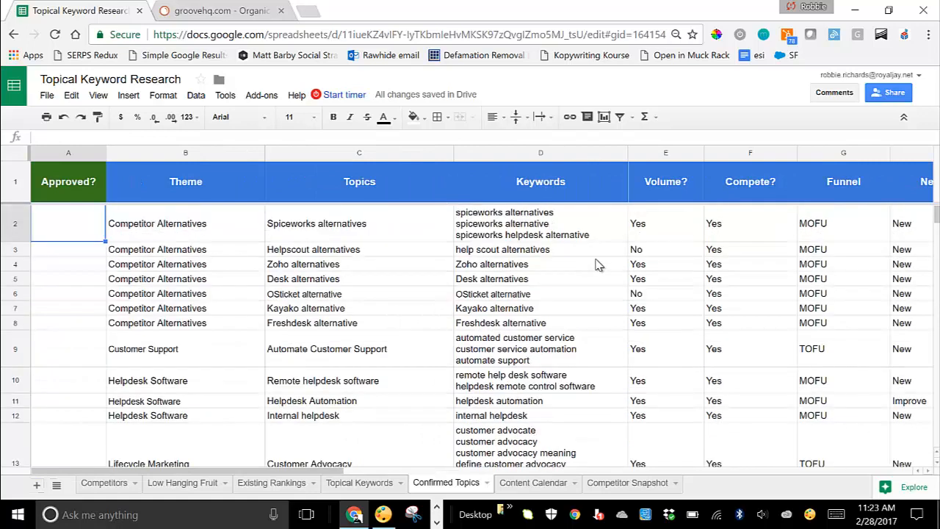
Step: Inspect the Helpdesk Automation and Remote helpdesk software topic rows and their keywords
click(240, 402)
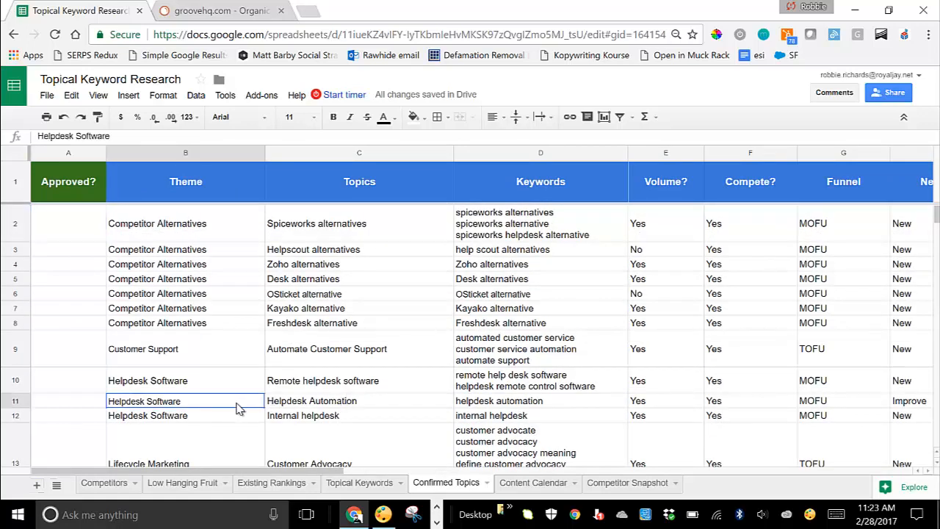
click(377, 405)
click(466, 403)
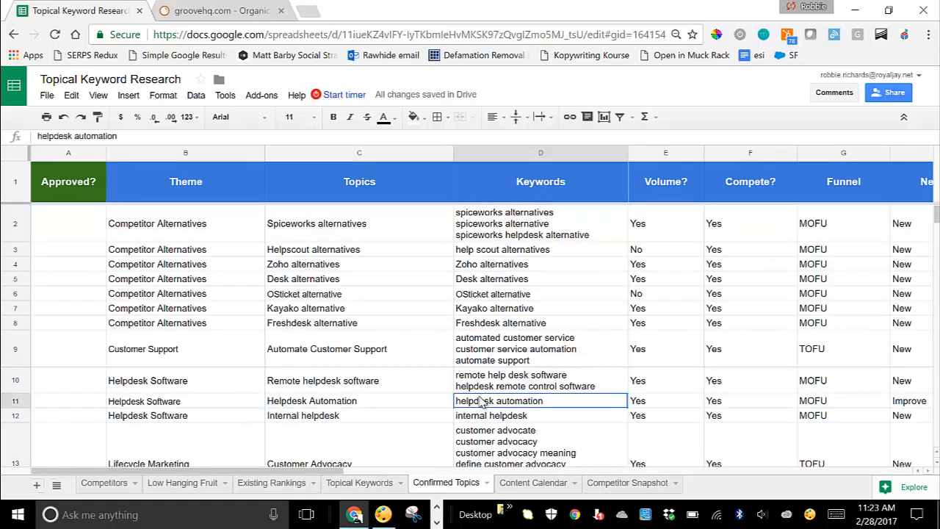
click(272, 402)
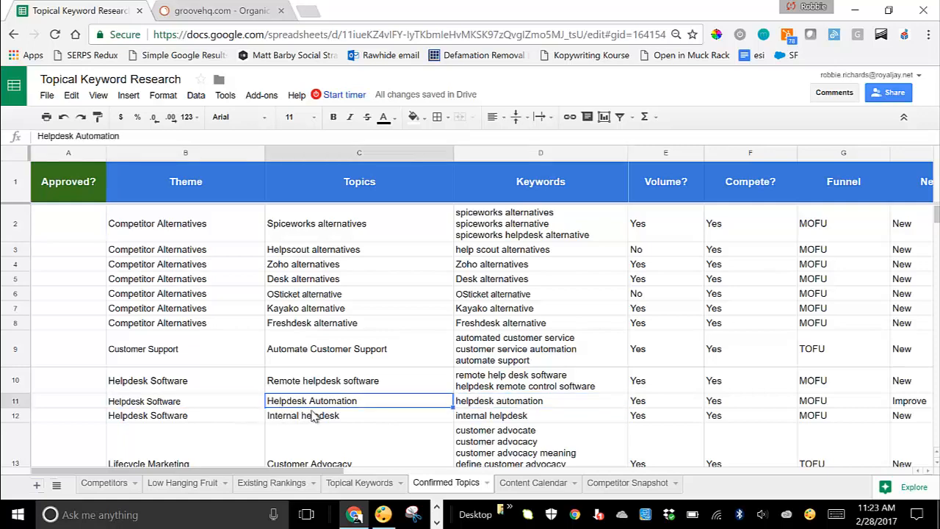
click(501, 402)
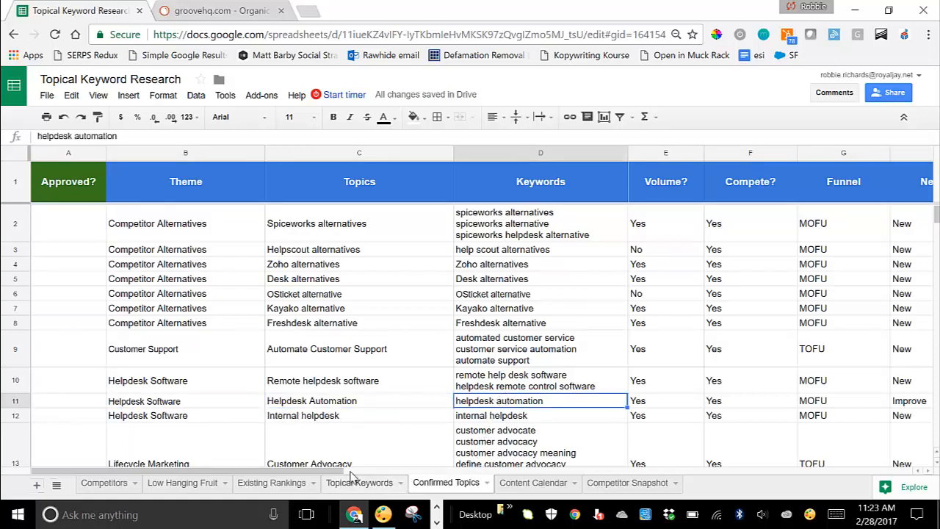
click(369, 483)
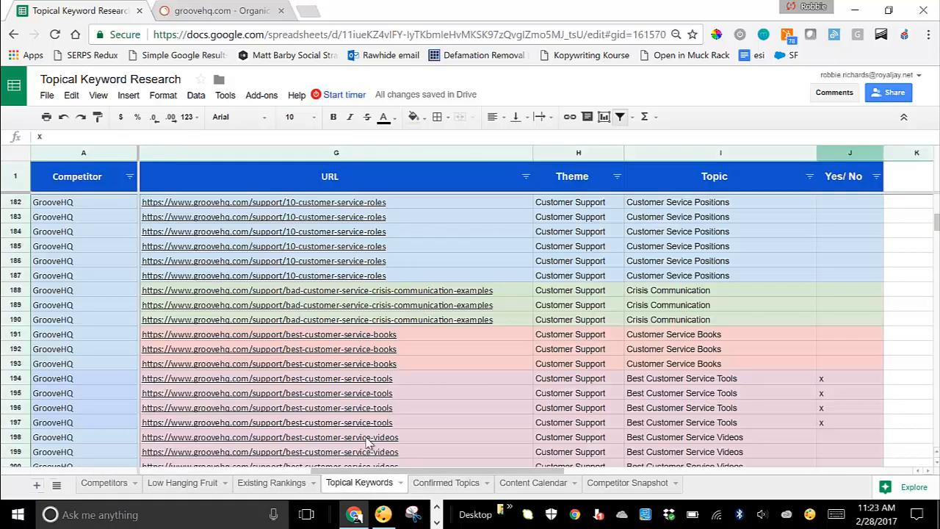
click(445, 483)
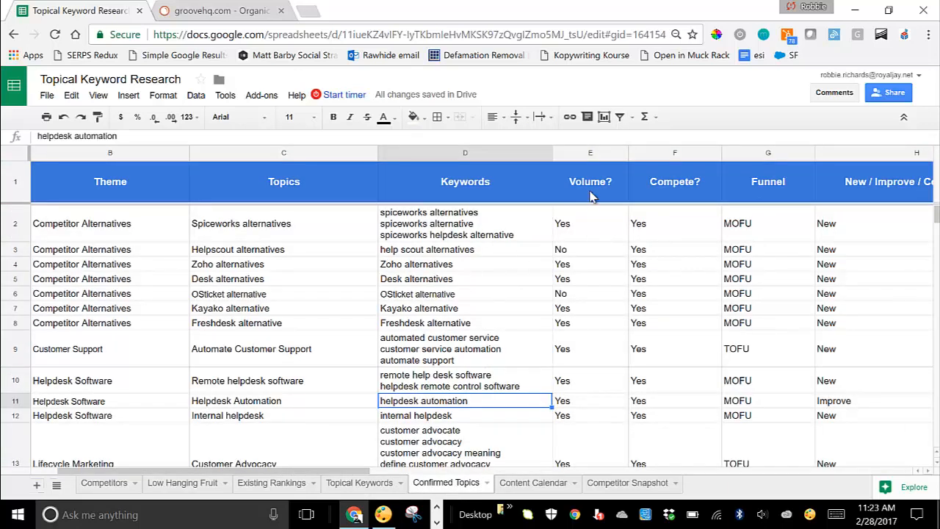
click(592, 193)
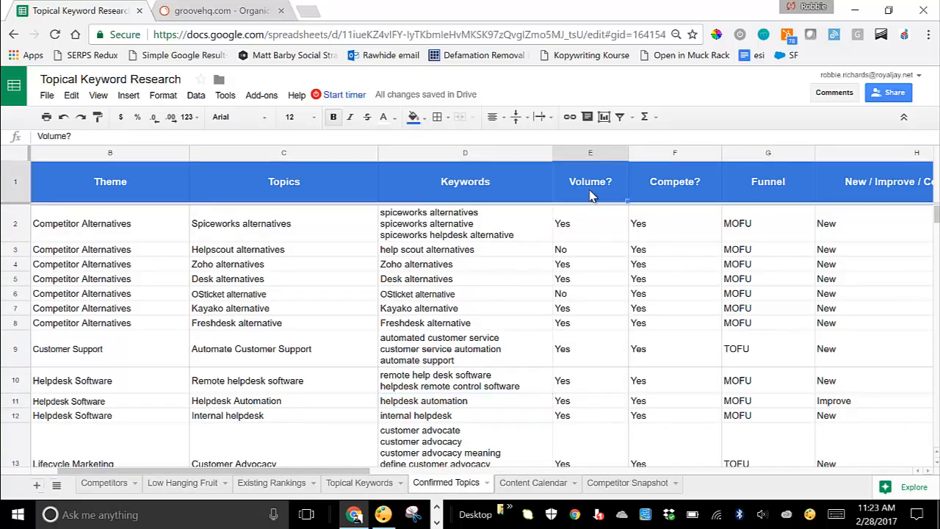
click(478, 376)
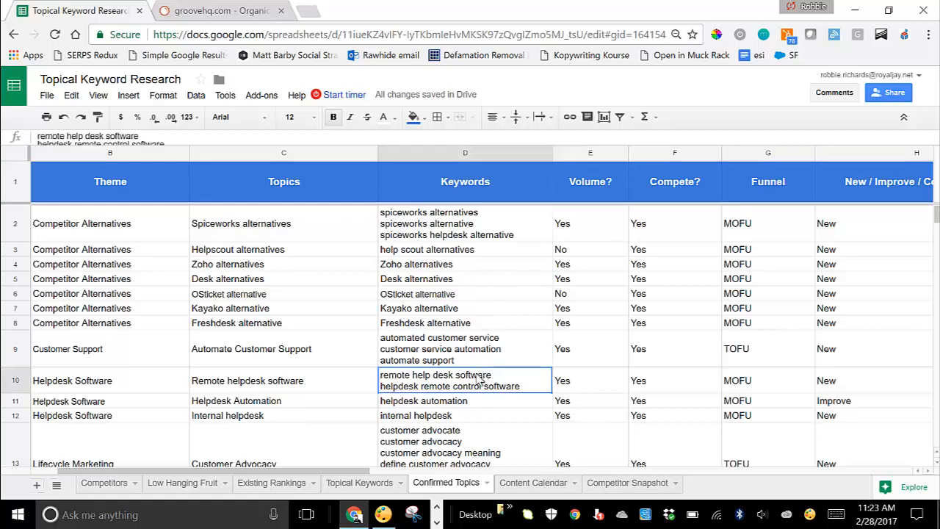
Step: Look up the customer service videos keywords on the Topical Keywords sheet
click(359, 482)
drag(456, 470, 330, 450)
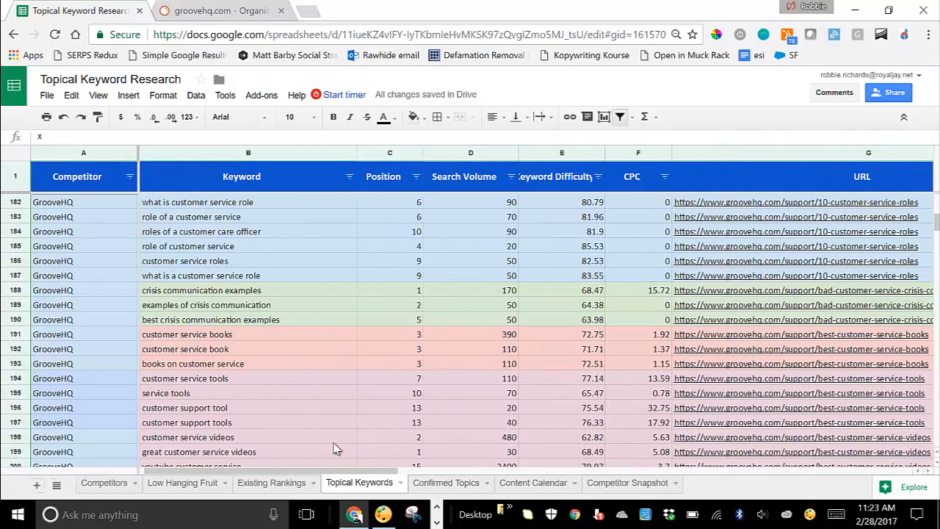
scroll(470, 278, down, 2)
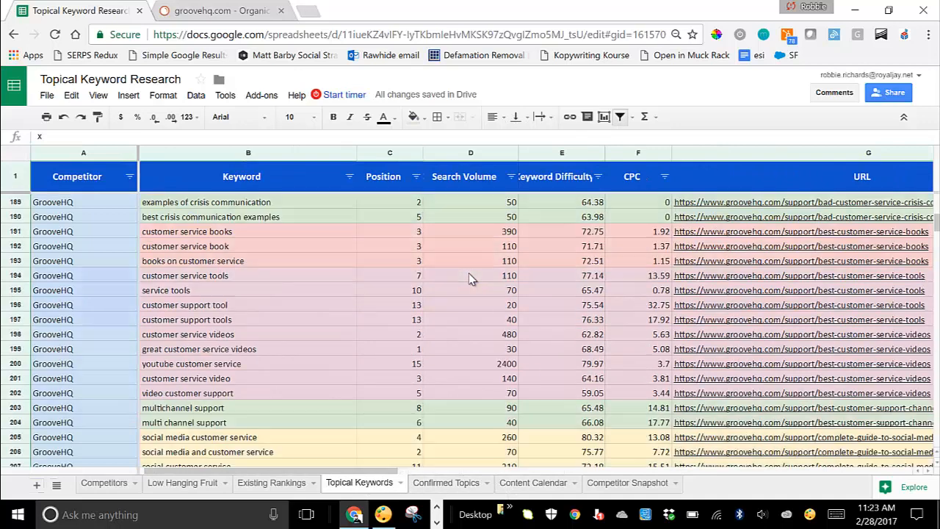
click(226, 307)
click(237, 335)
click(286, 395)
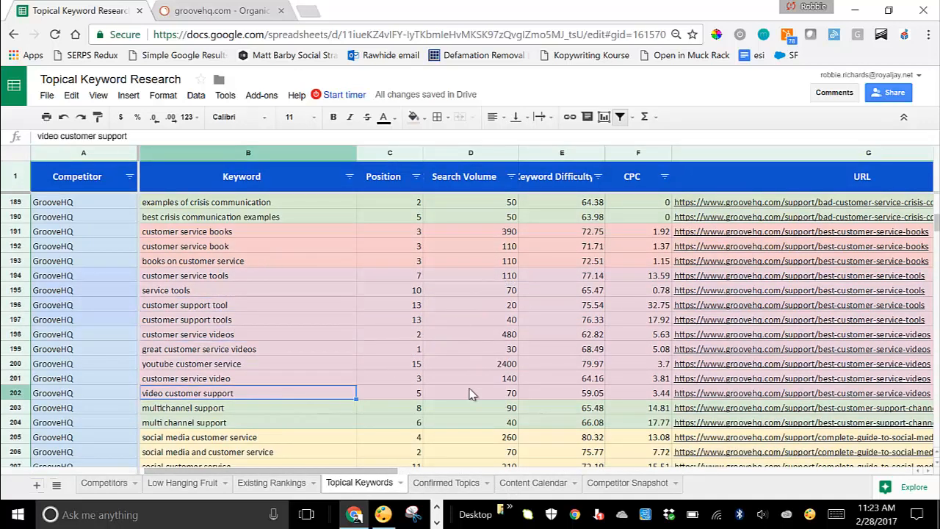
Step: Recheck the Volume and Compete verdicts for Spiceworks alternatives on Confirmed Topics
click(443, 482)
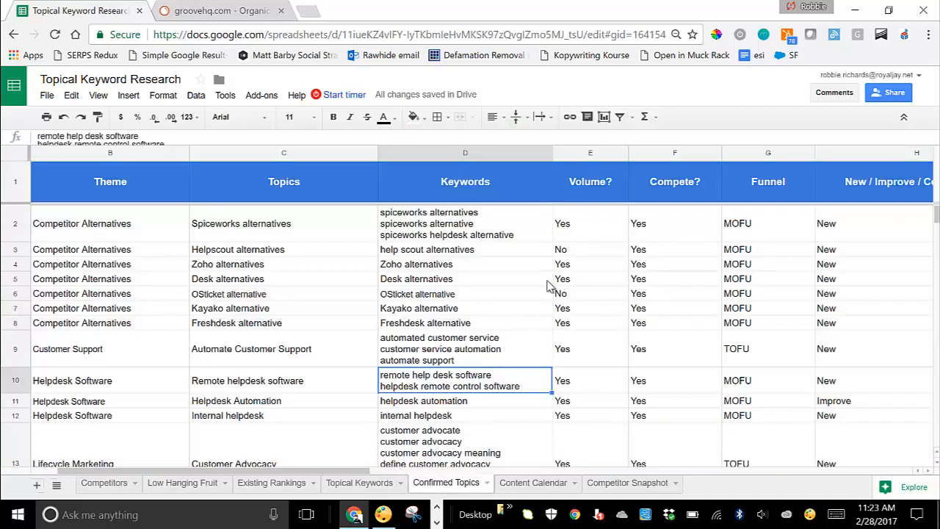
click(587, 228)
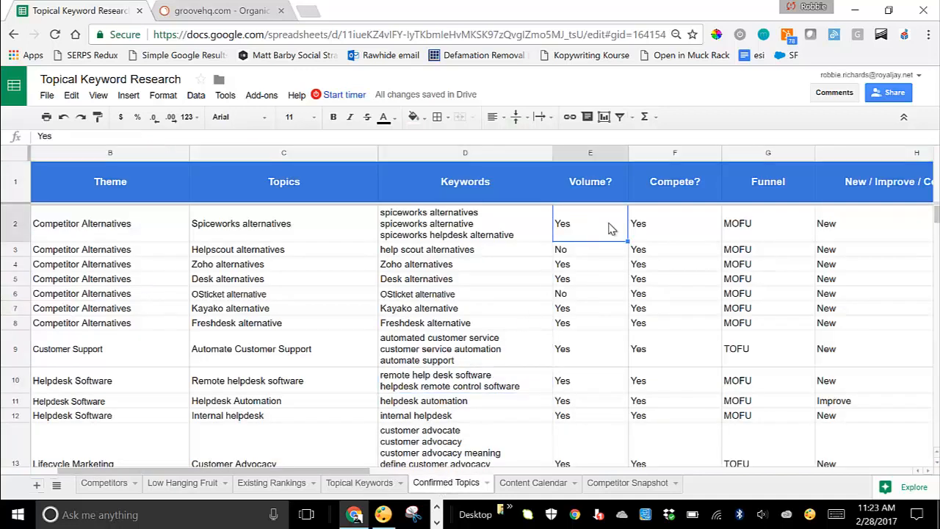
click(659, 227)
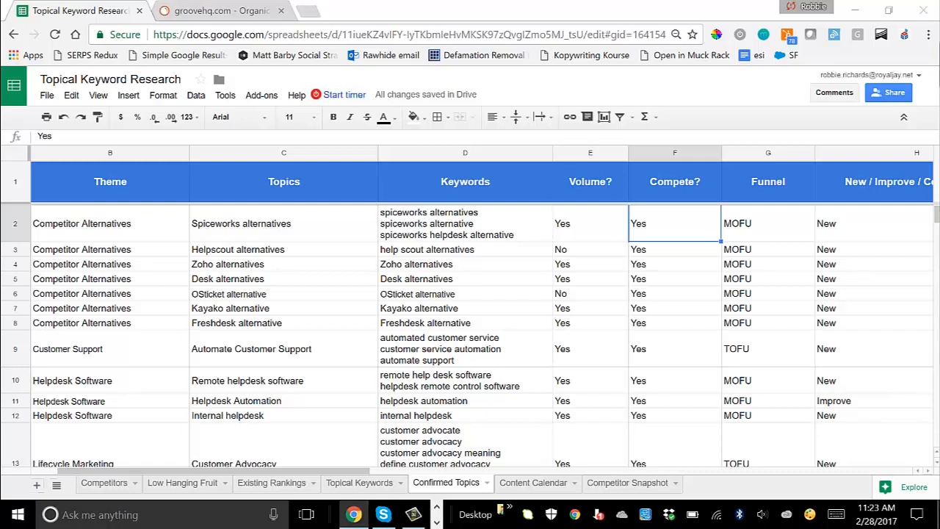
Step: Swap the Ahrefs dashboard window for the 'helpdesk automation' Google results window over the spreadsheet
drag(939, 396, 192, 2)
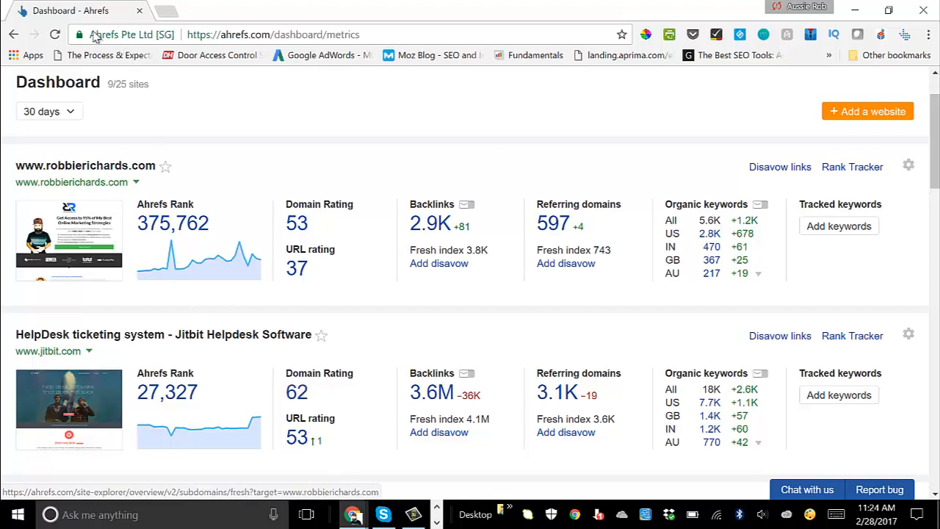
drag(101, 16, 939, 2)
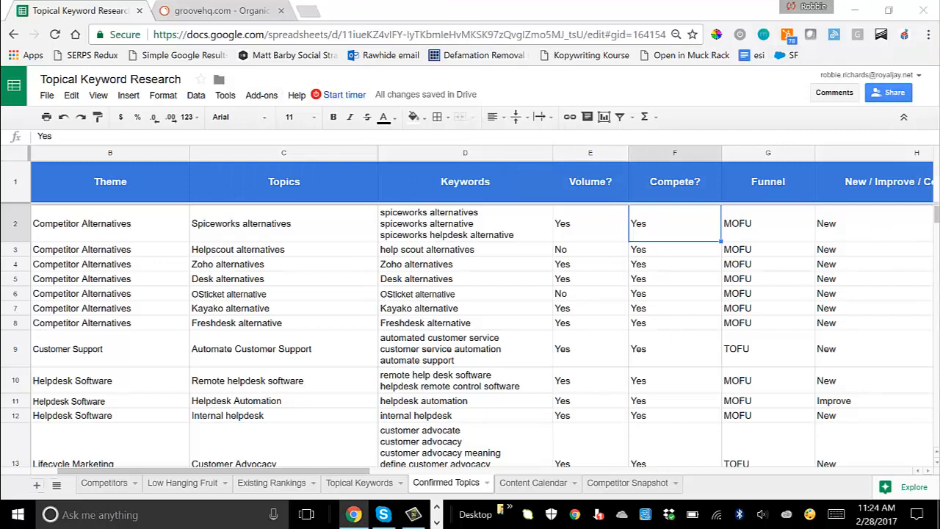
drag(939, 386, 220, 0)
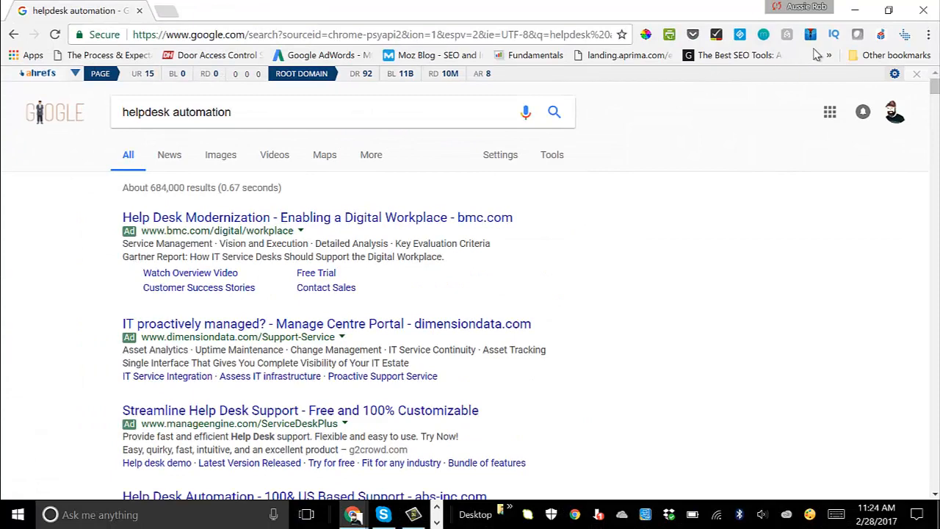
Step: Scroll up and down the 'helpdesk automation' results, reviewing each result's Ahrefs metrics bar
scroll(365, 279, down, 4)
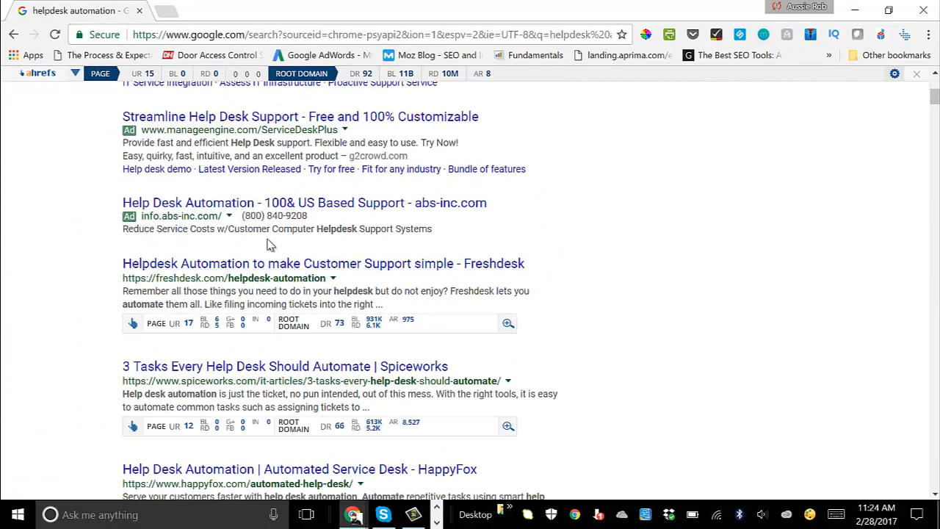
scroll(339, 326, down, 3)
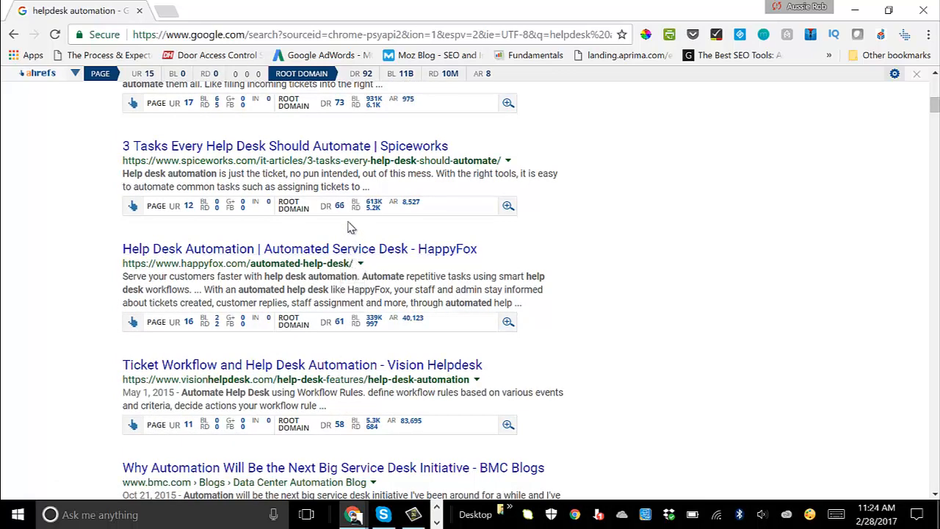
scroll(340, 353, down, 2)
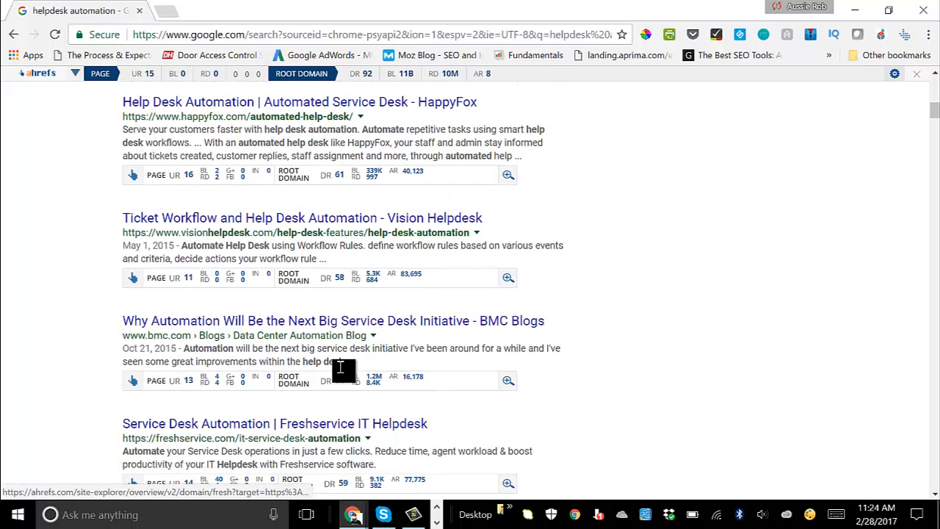
scroll(340, 451, up, 2)
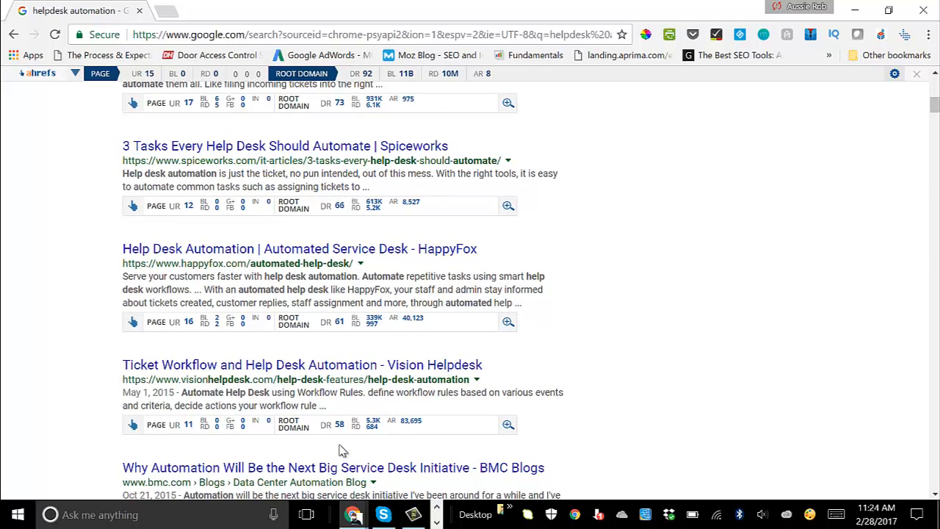
scroll(342, 448, up, 1)
scroll(302, 282, up, 2)
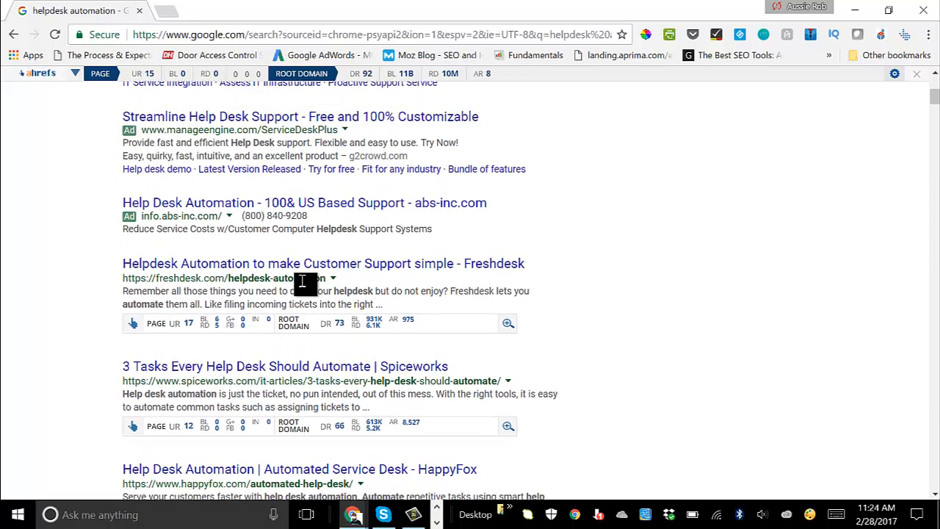
scroll(304, 287, down, 1)
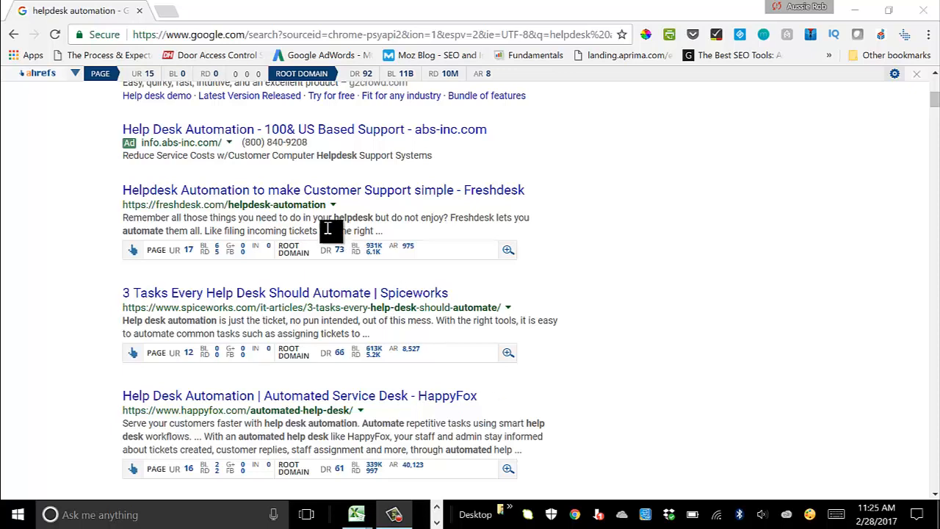
scroll(329, 230, down, 1)
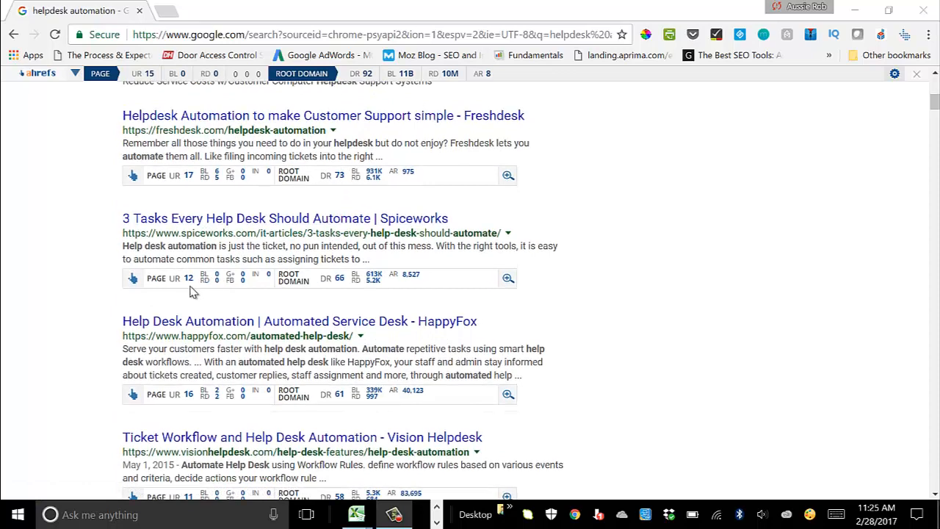
scroll(193, 291, down, 1)
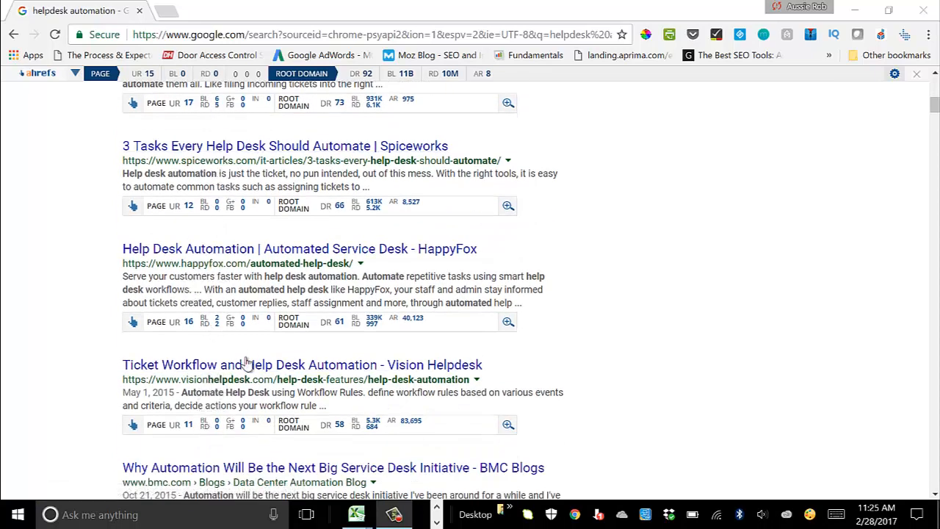
scroll(250, 353, down, 2)
scroll(250, 352, up, 2)
scroll(250, 357, up, 3)
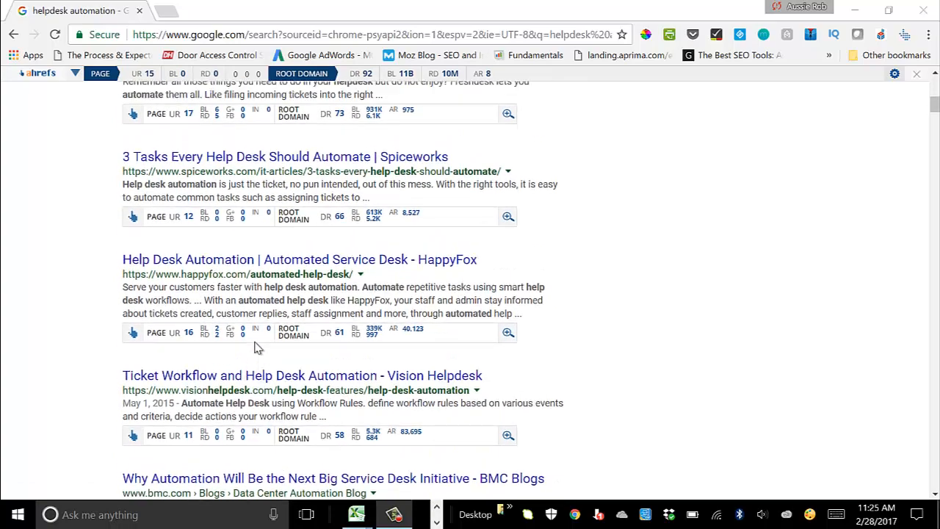
scroll(254, 340, up, 4)
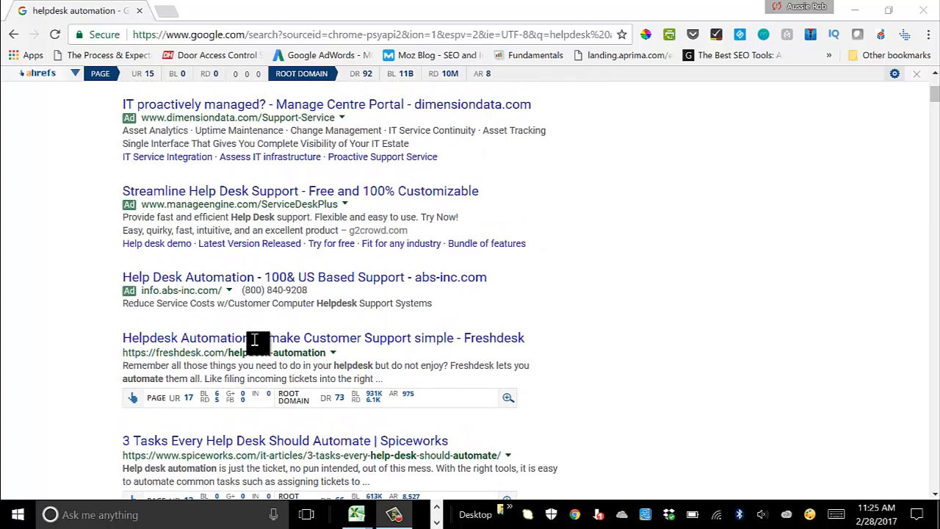
scroll(251, 342, down, 1)
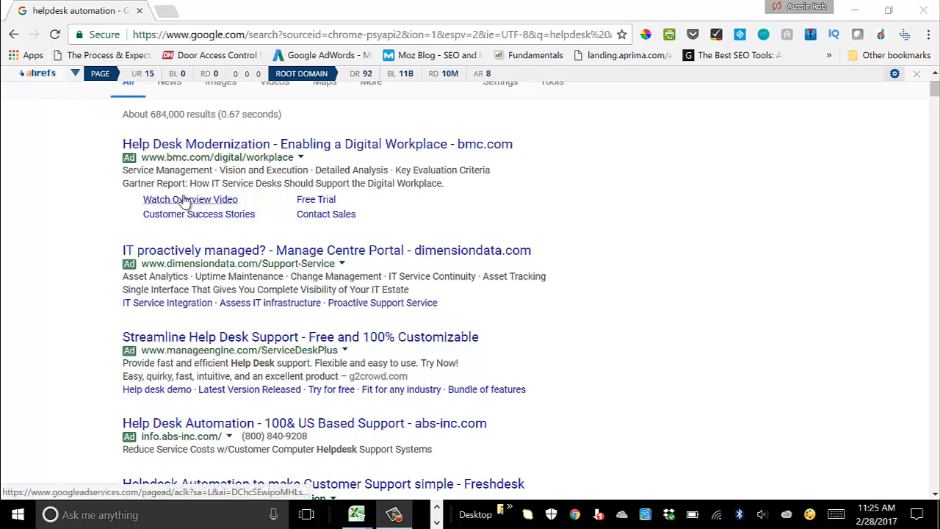
scroll(189, 204, down, 1)
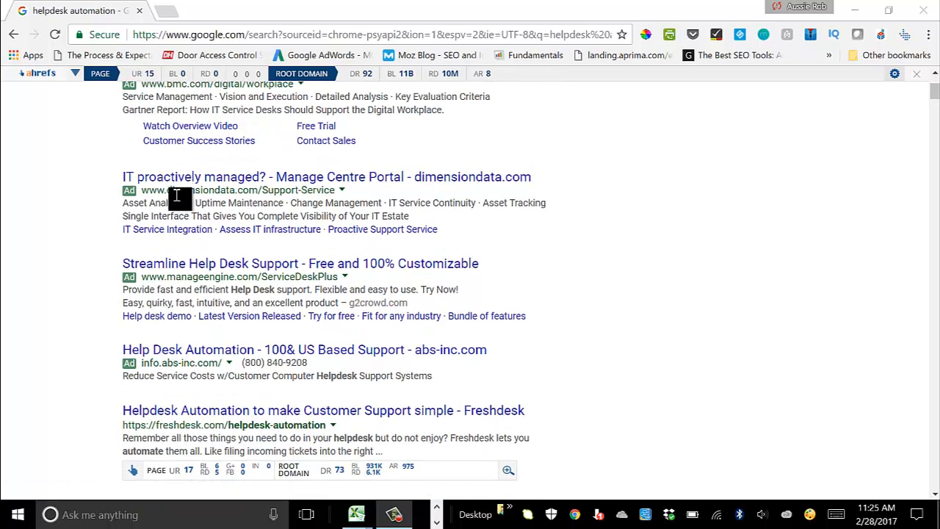
scroll(176, 197, down, 3)
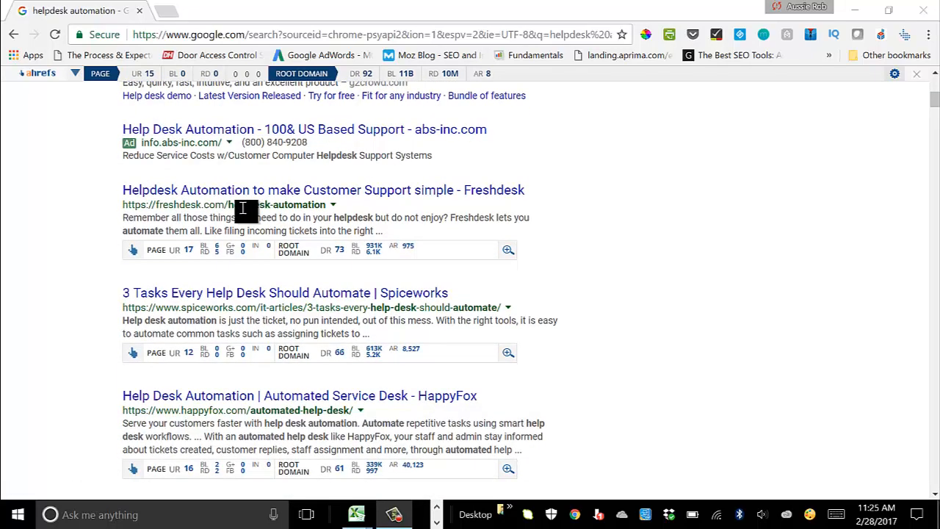
scroll(243, 209, down, 1)
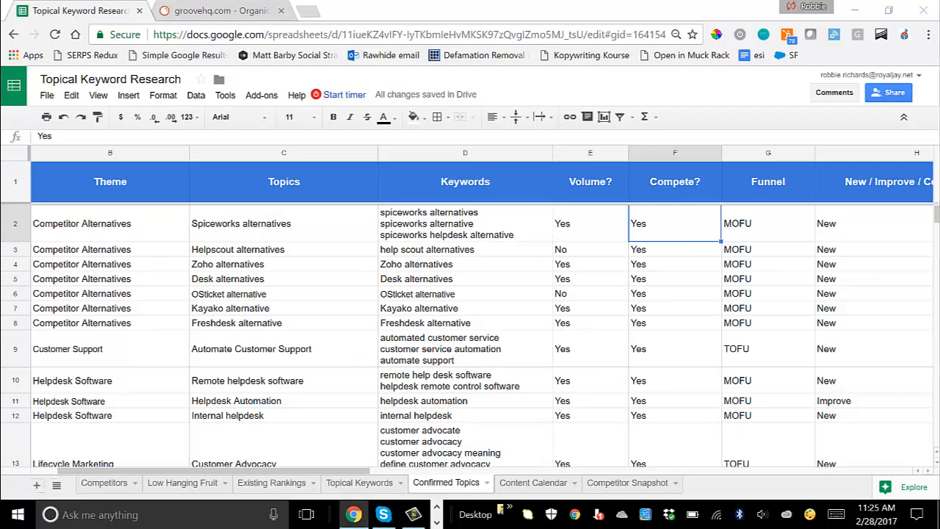
click(832, 231)
key(Right)
key(Right)
key(Left)
key(Left)
key(Left)
key(Left)
key(Left)
key(Left)
key(Left)
key(Left)
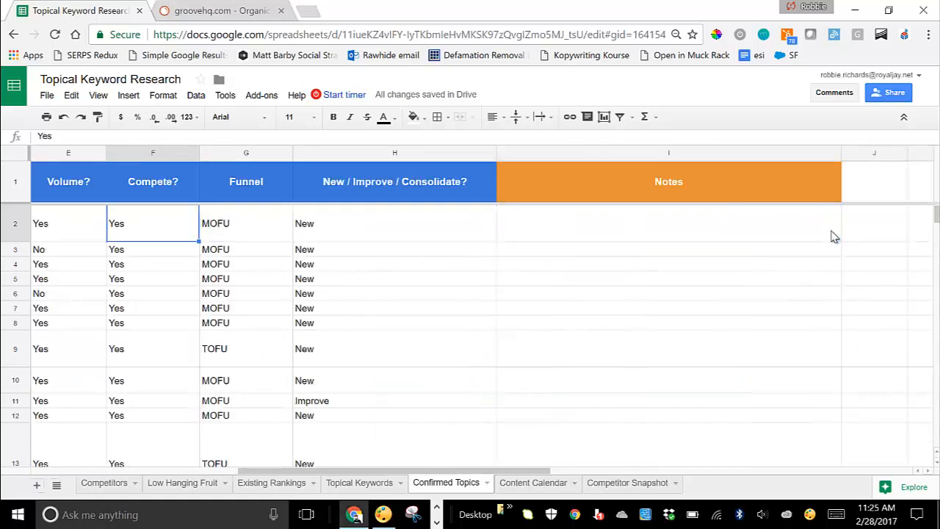
key(Down)
key(Down)
key(Down)
key(Down)
key(Down)
key(Down)
key(Down)
key(Down)
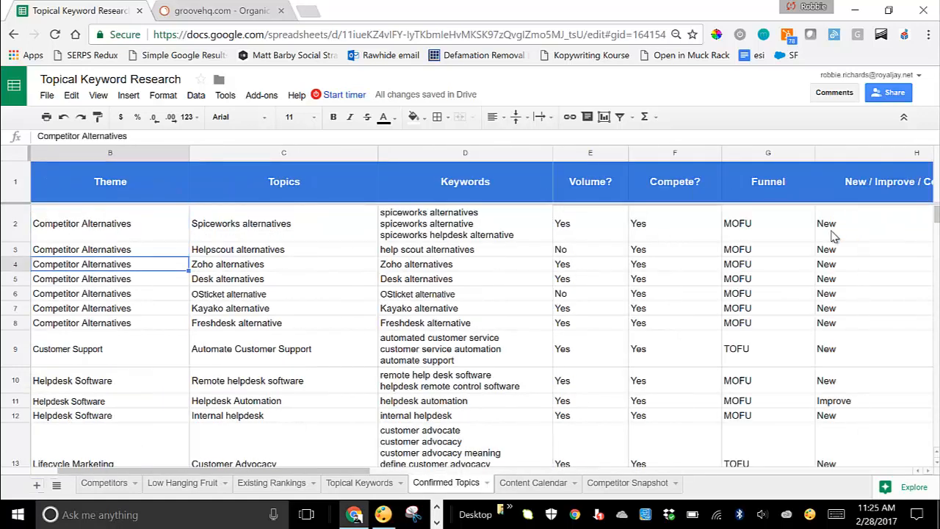
key(Right)
key(Right)
key(Right)
key(Right)
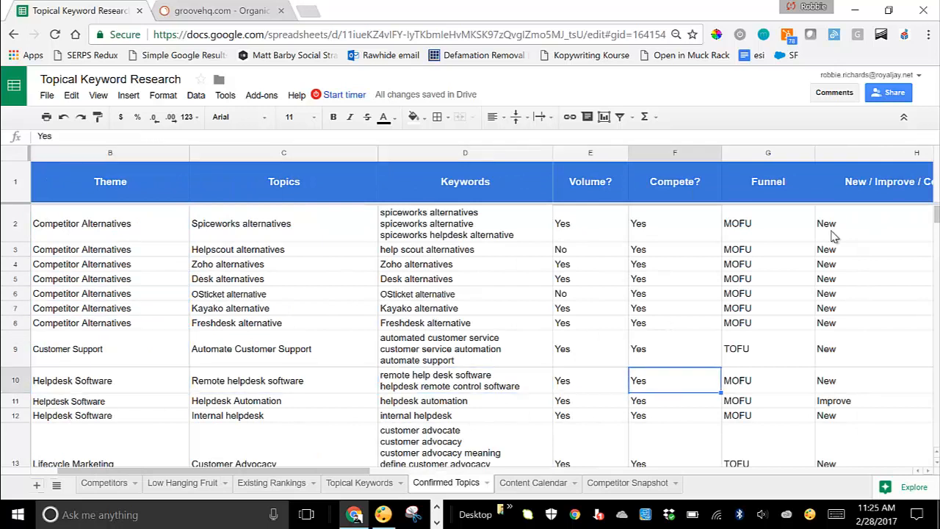
key(Right)
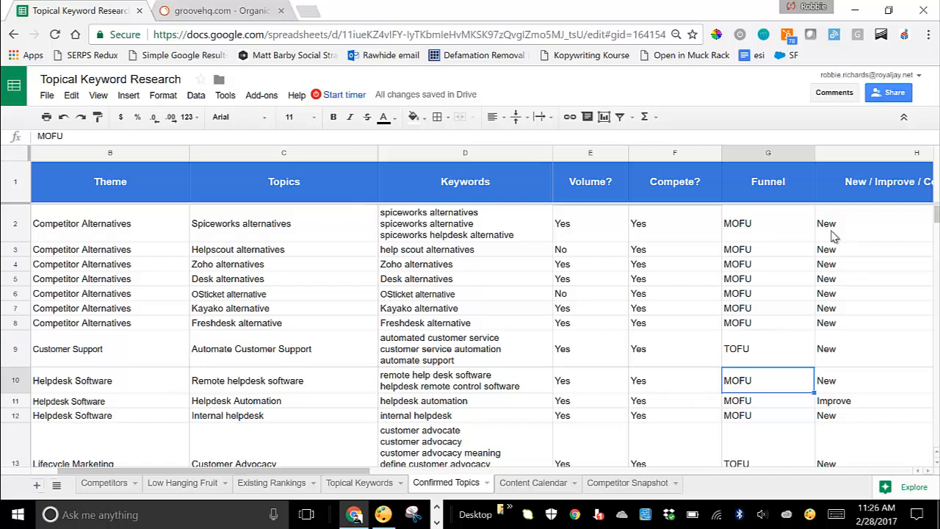
key(Up)
key(Up)
key(Up)
key(Up)
key(Up)
key(Up)
key(Up)
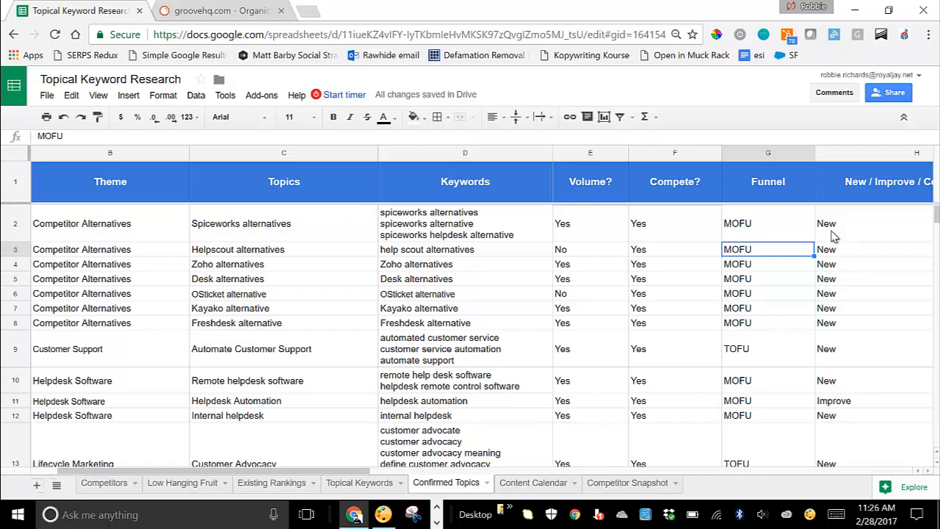
key(Right)
key(Right)
key(Left)
key(Left)
key(Right)
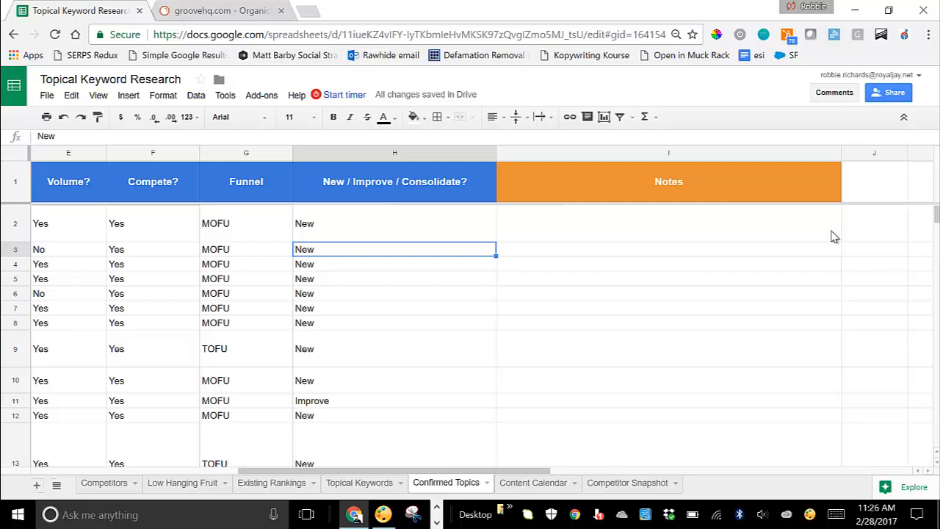
key(Down)
key(Down)
key(Down)
key(Down)
key(Down)
key(Down)
key(Down)
key(Down)
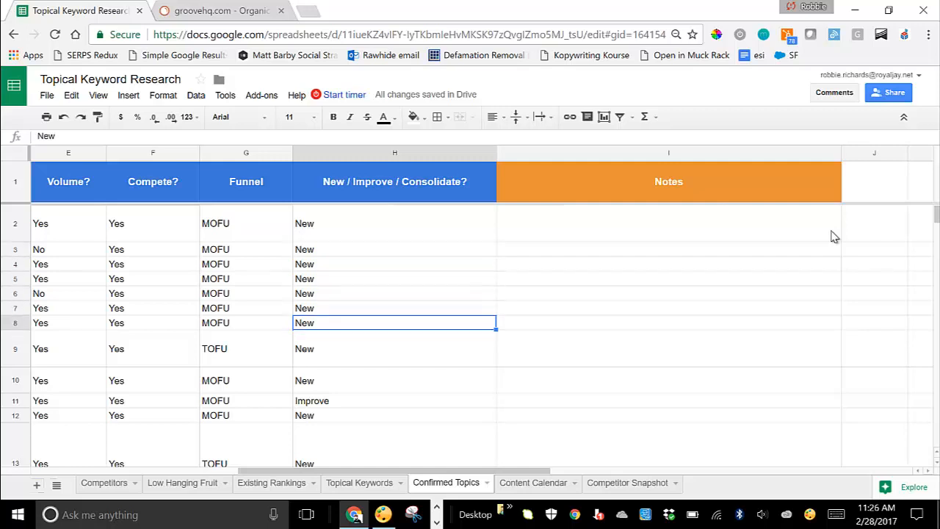
Step: Review row 11's Helpdesk Automation topic, its Improve verdict and Volume? answer
key(Left)
key(Left)
key(Left)
key(Left)
key(Left)
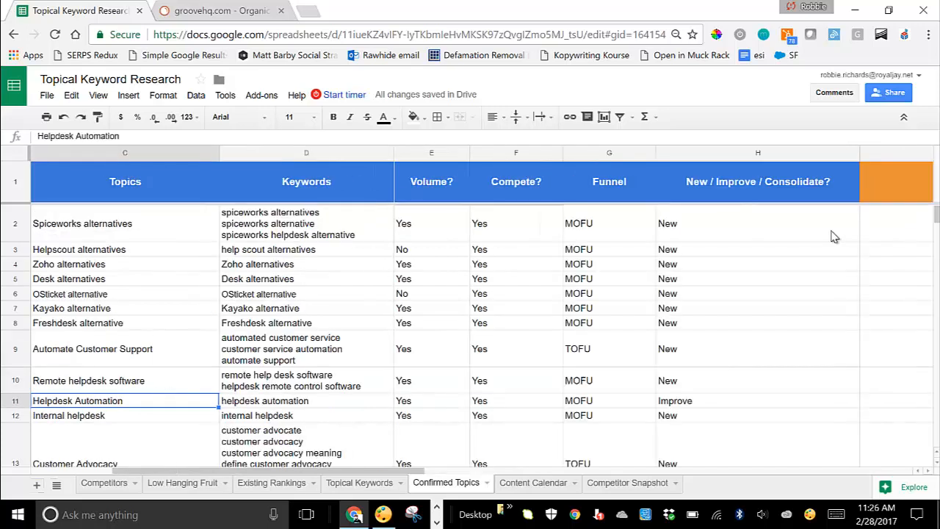
key(Right)
key(Right)
key(Right)
key(Right)
key(Right)
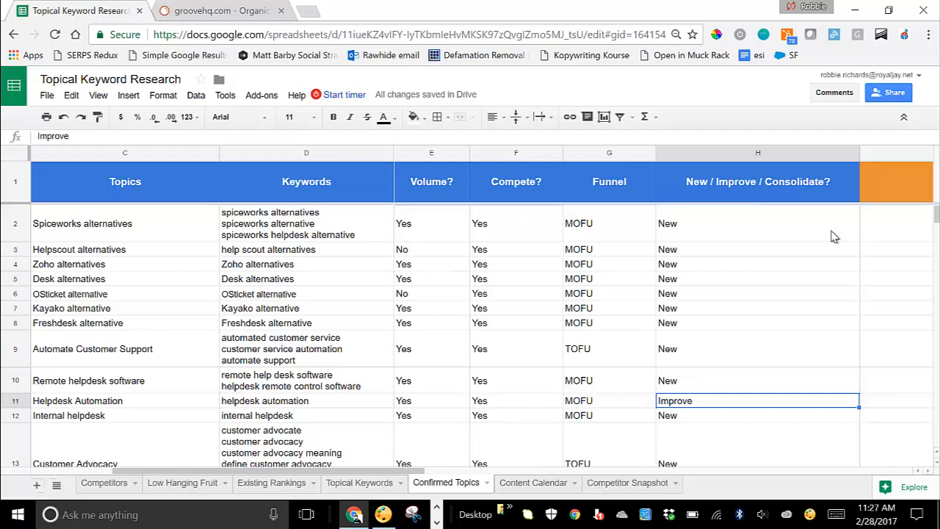
key(Right)
key(Left)
key(Left)
key(Left)
key(Left)
key(Left)
key(Left)
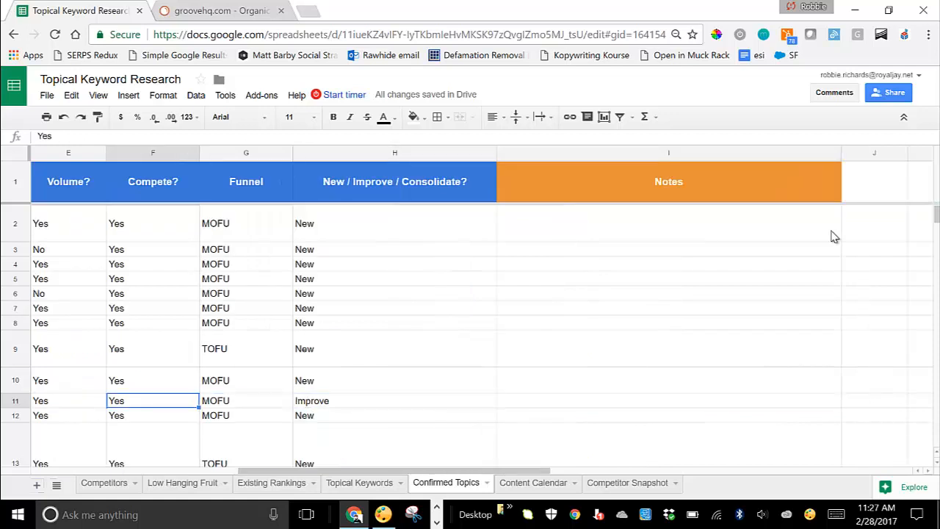
key(Right)
key(Right)
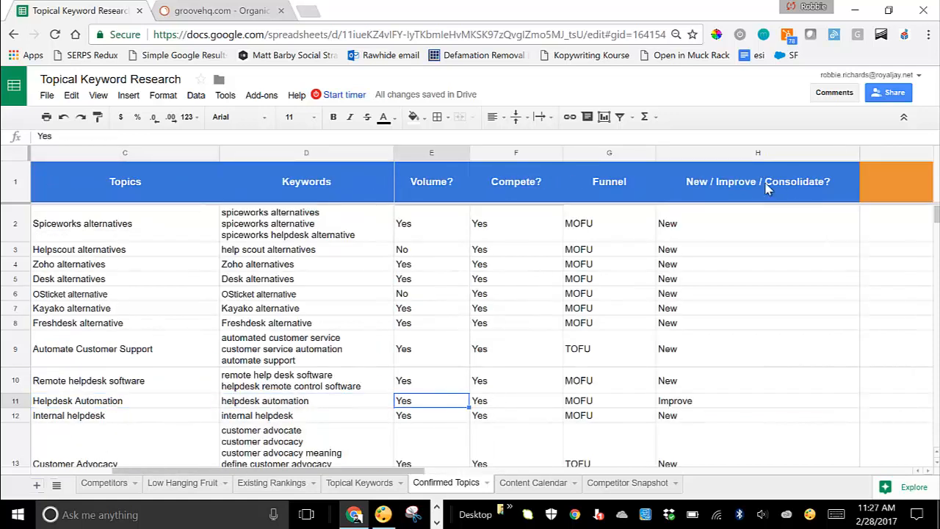
Step: Check the Zoho alternatives Volume? and Compete? answers, then go to the Content Calendar sheet
click(425, 264)
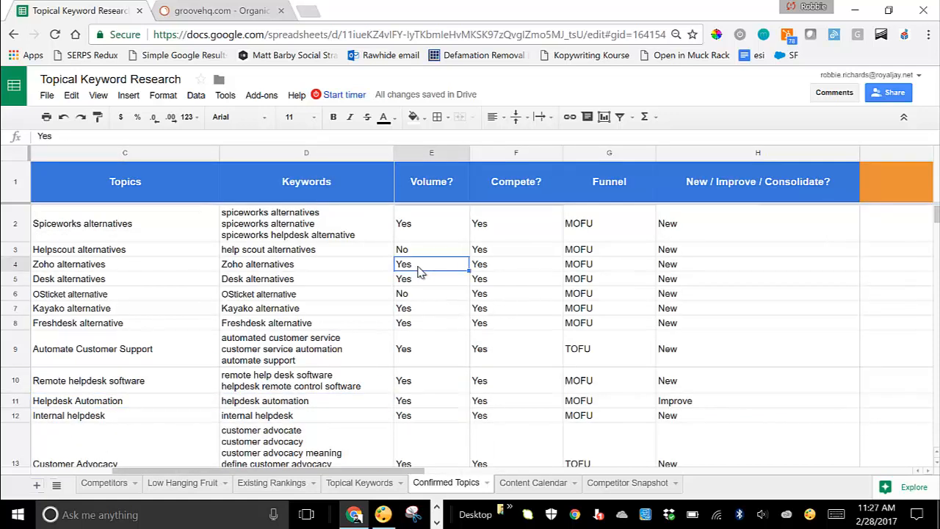
click(494, 267)
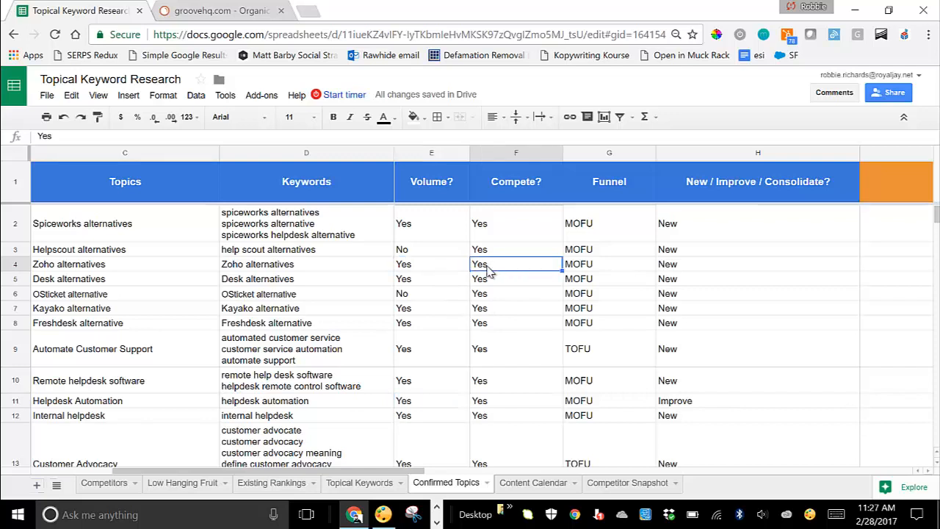
click(534, 482)
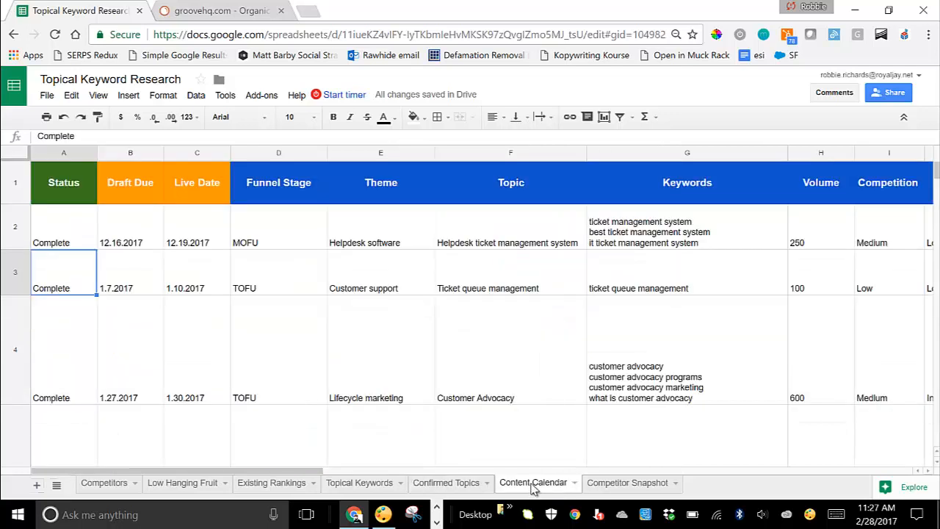
click(64, 236)
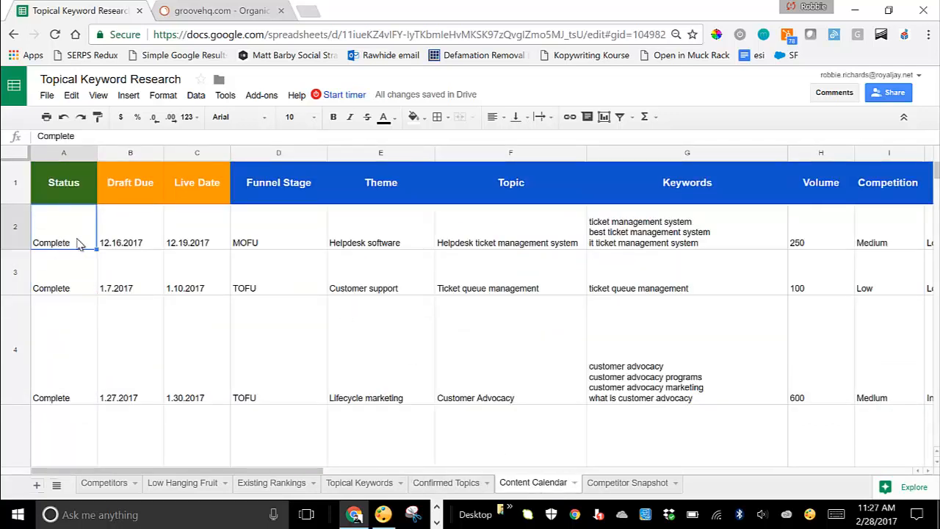
click(131, 241)
click(209, 242)
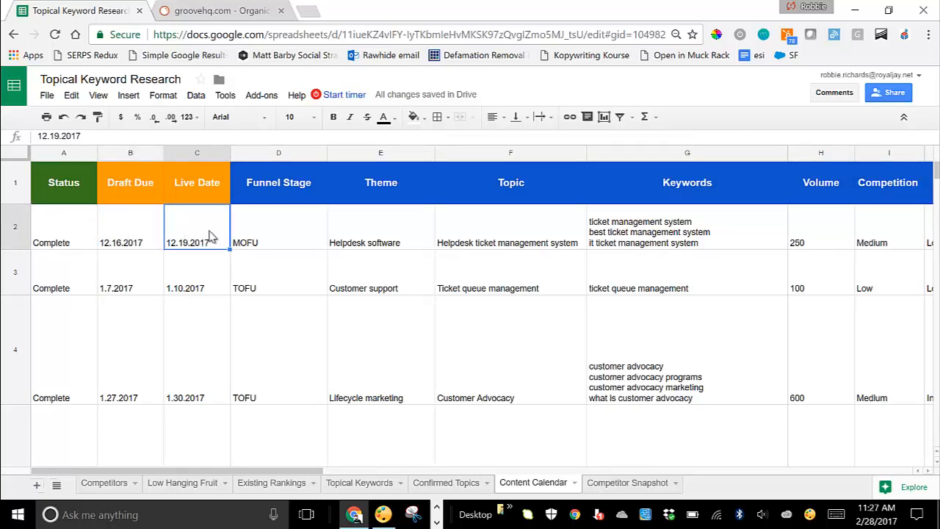
click(255, 241)
click(408, 242)
click(496, 236)
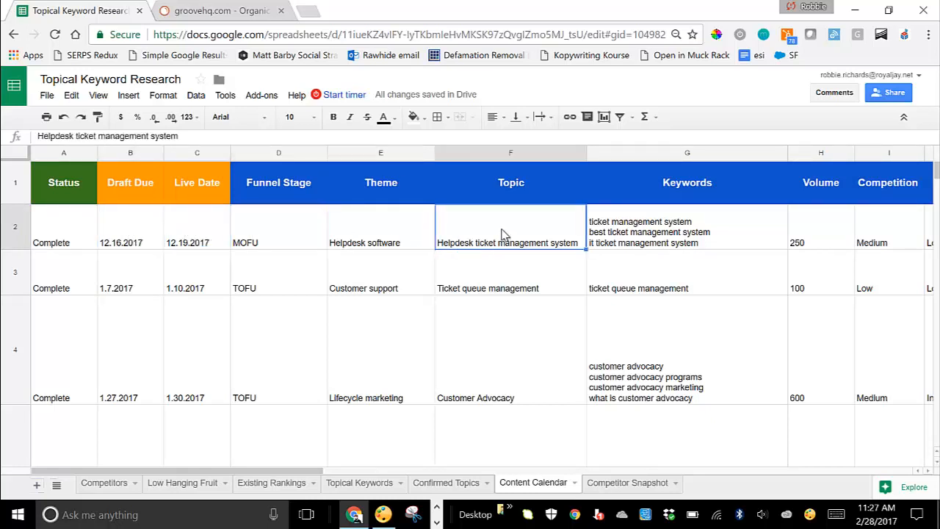
click(681, 233)
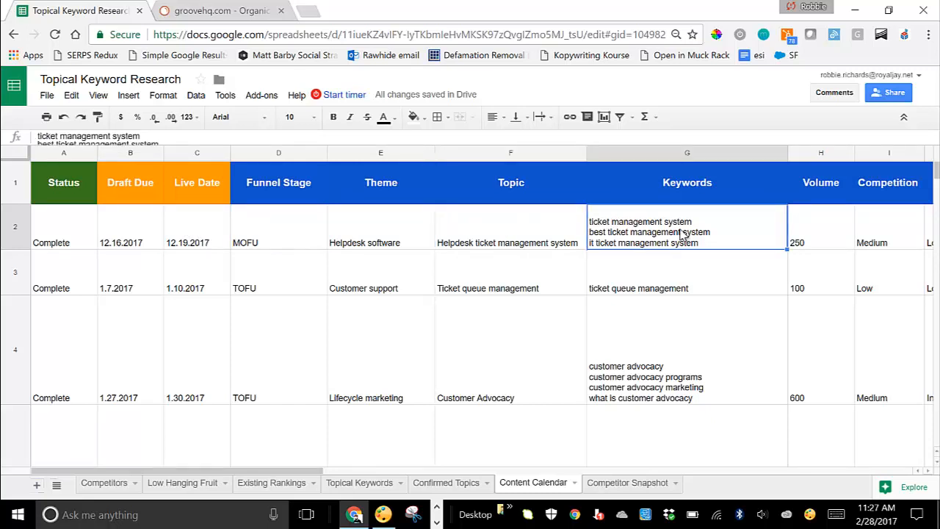
key(Right)
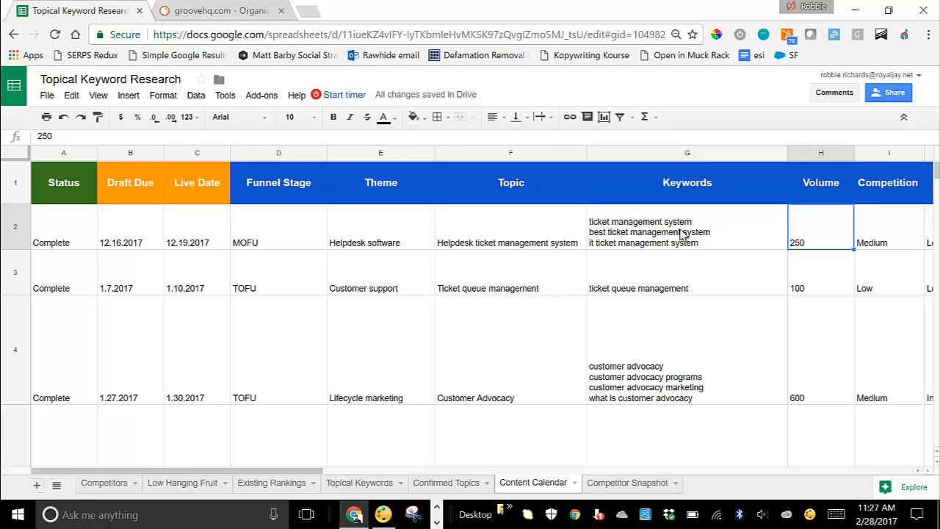
key(Right)
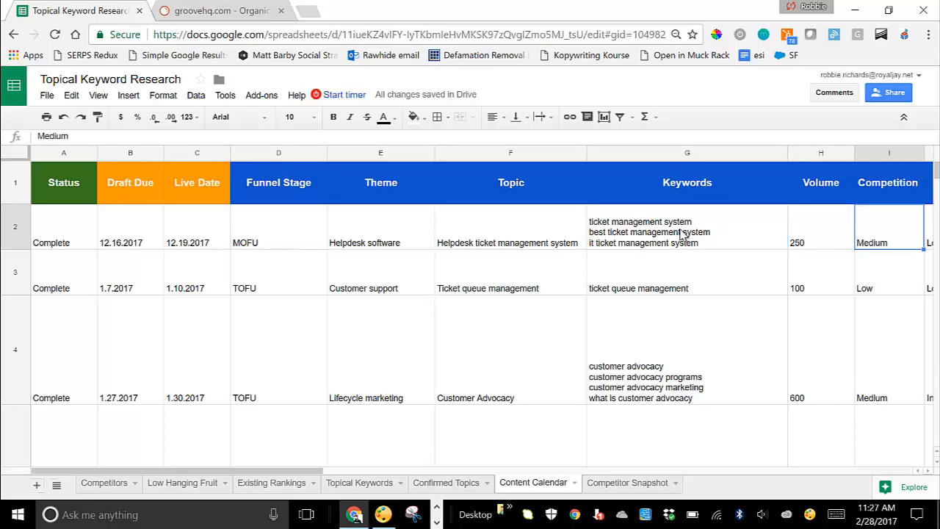
key(Right)
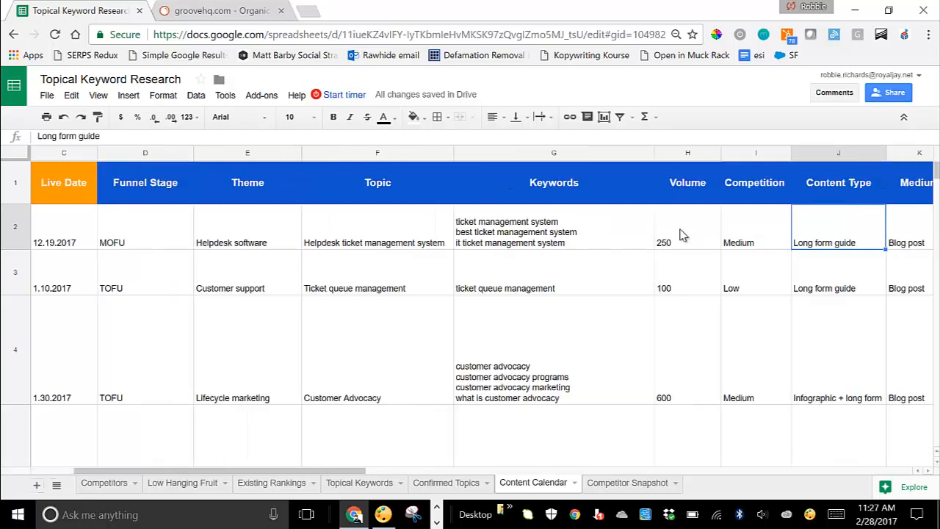
key(Right)
key(Right)
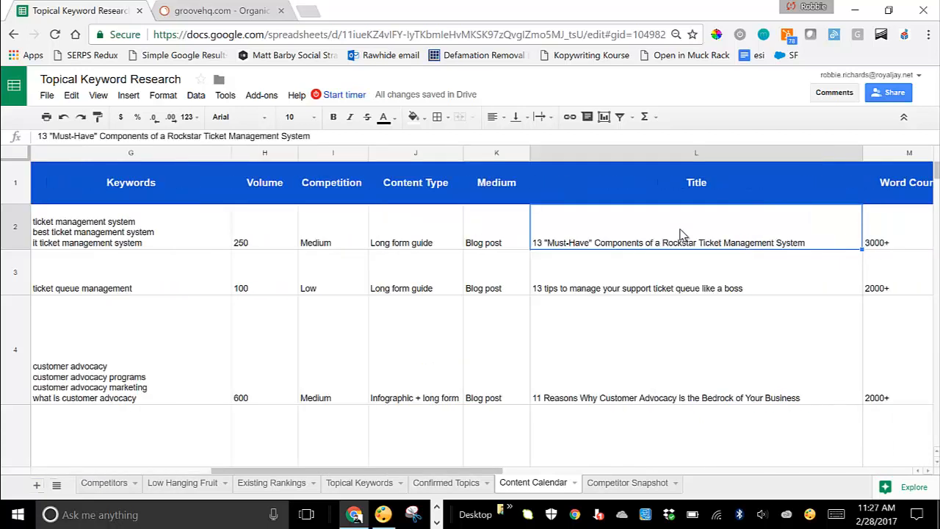
key(Left)
key(Left)
key(Left)
key(Right)
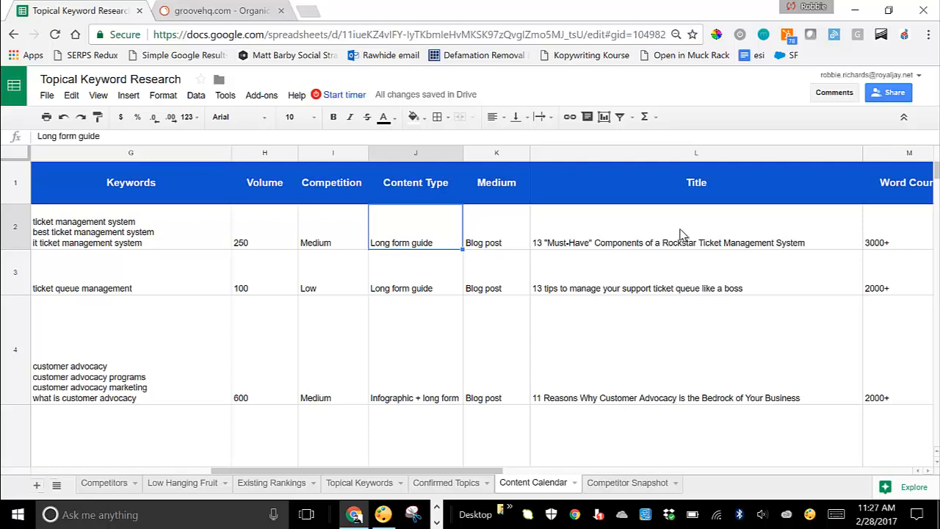
key(Right)
key(Left)
key(Right)
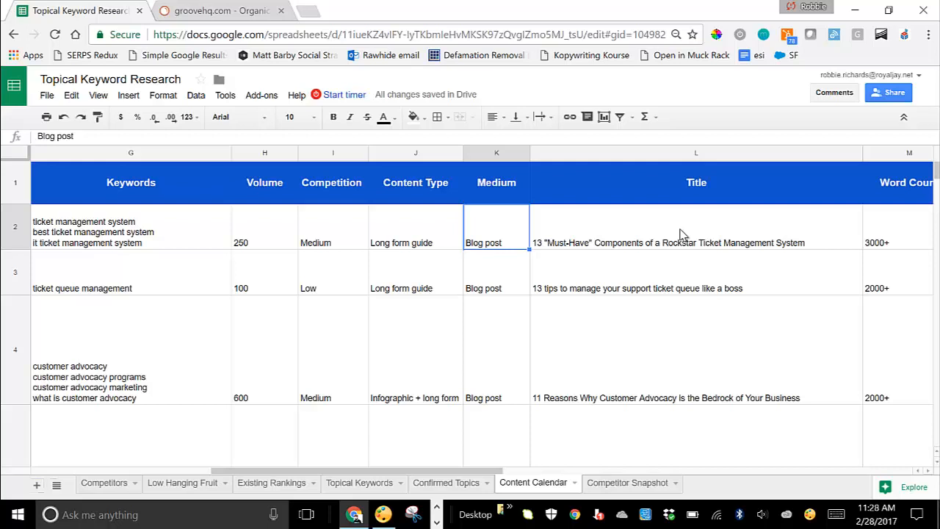
click(680, 234)
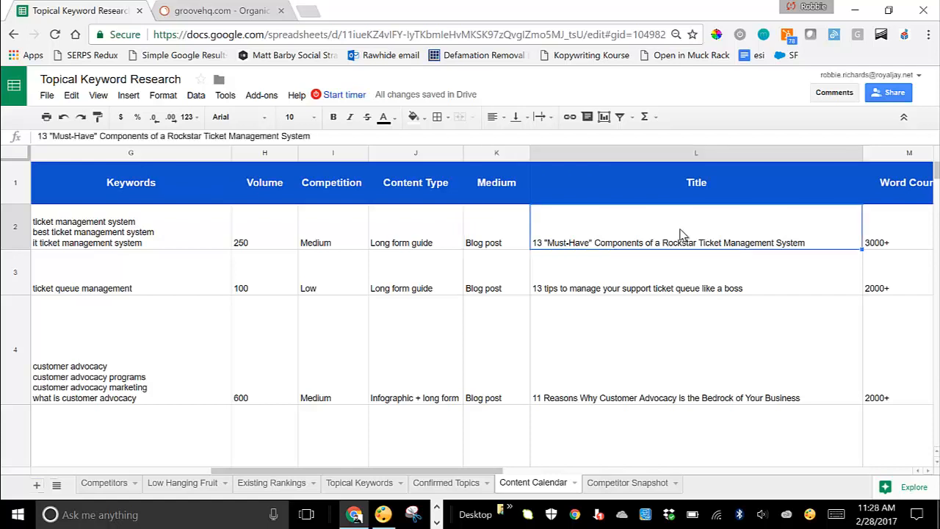
key(Right)
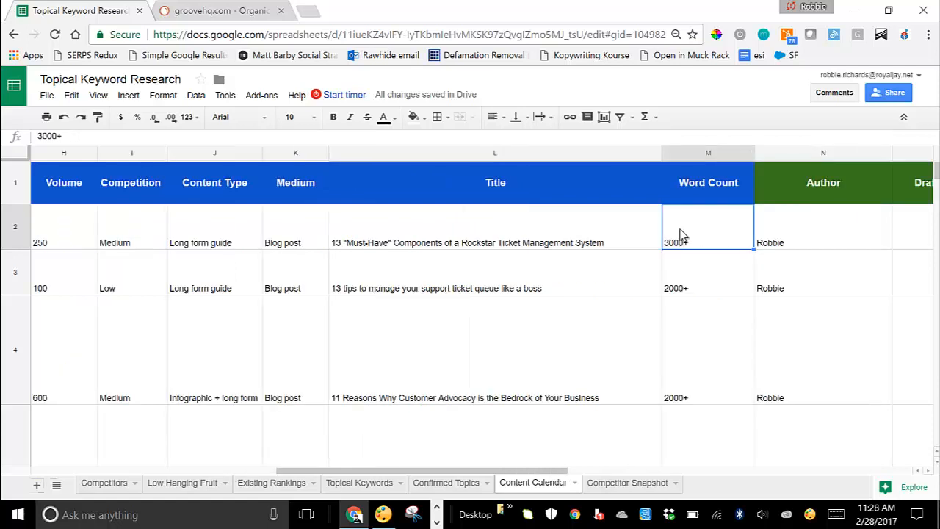
key(Right)
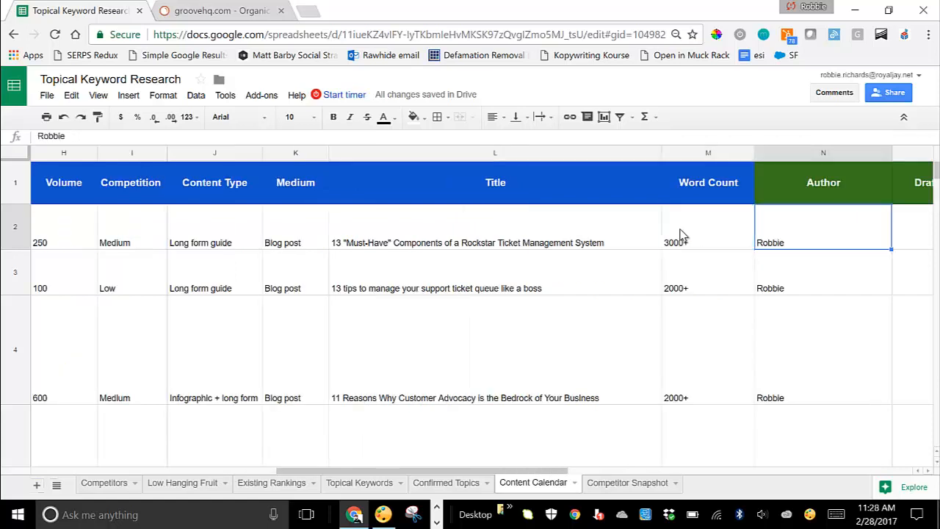
key(Right)
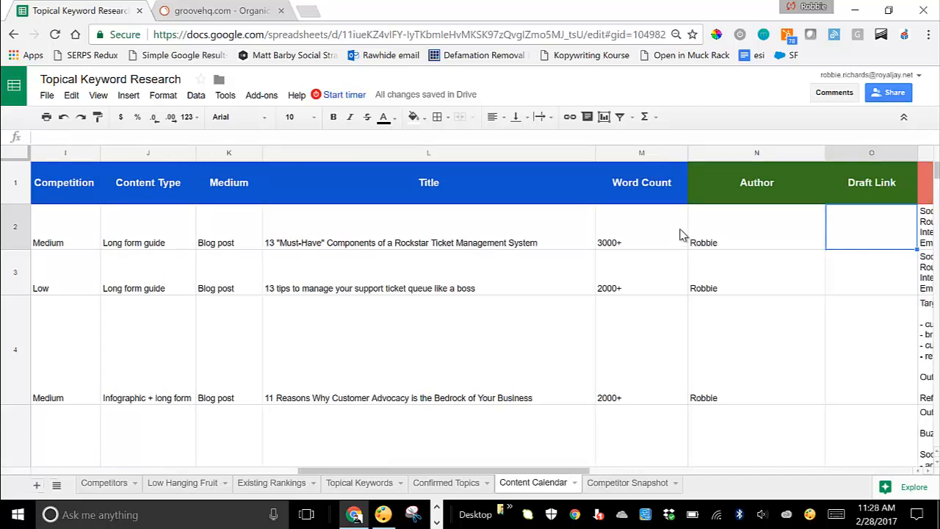
key(Right)
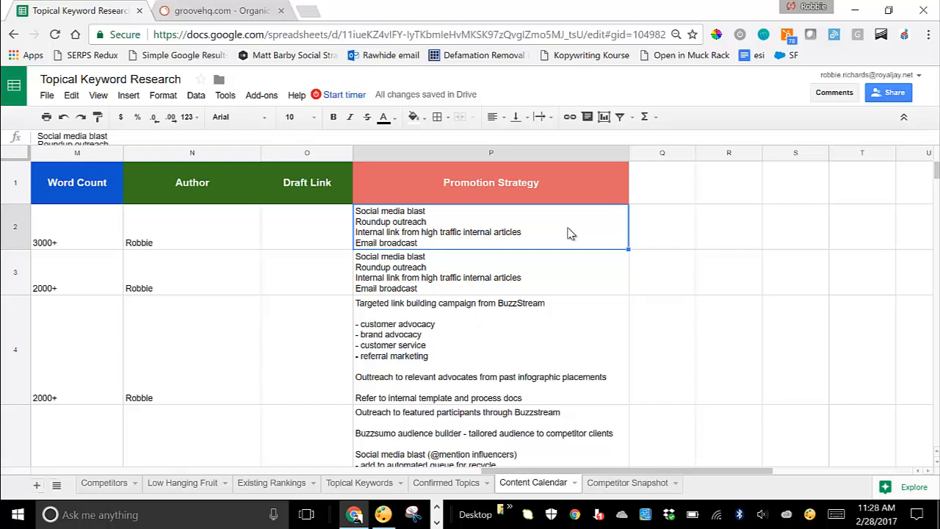
key(Down)
key(Down)
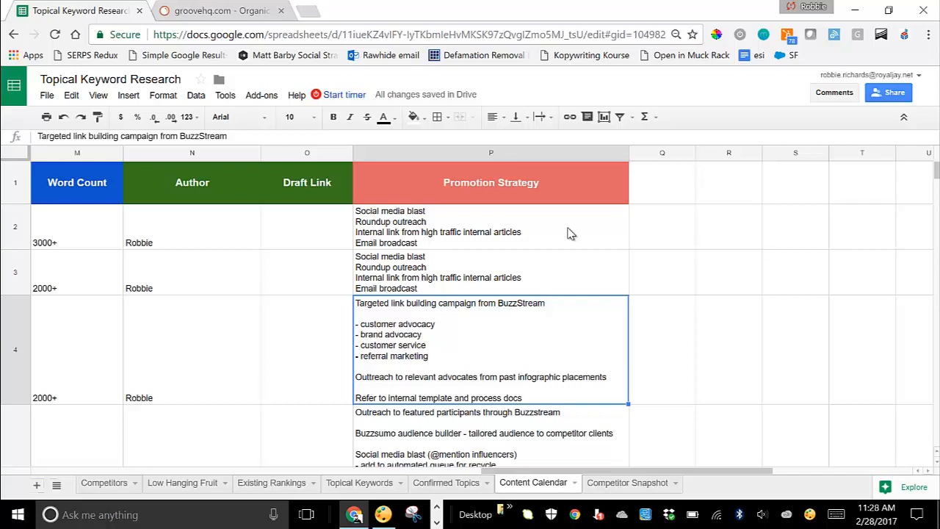
key(Down)
key(Up)
key(Up)
key(Up)
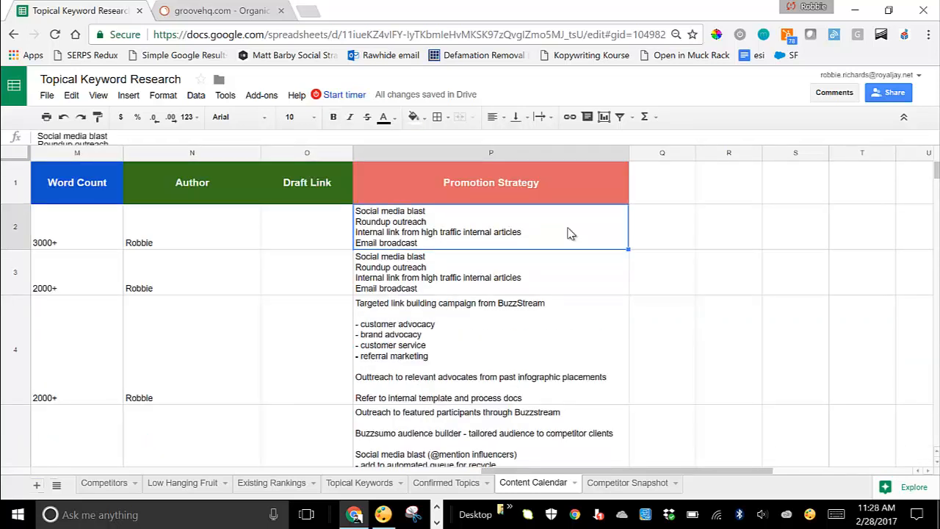
key(Down)
key(Down)
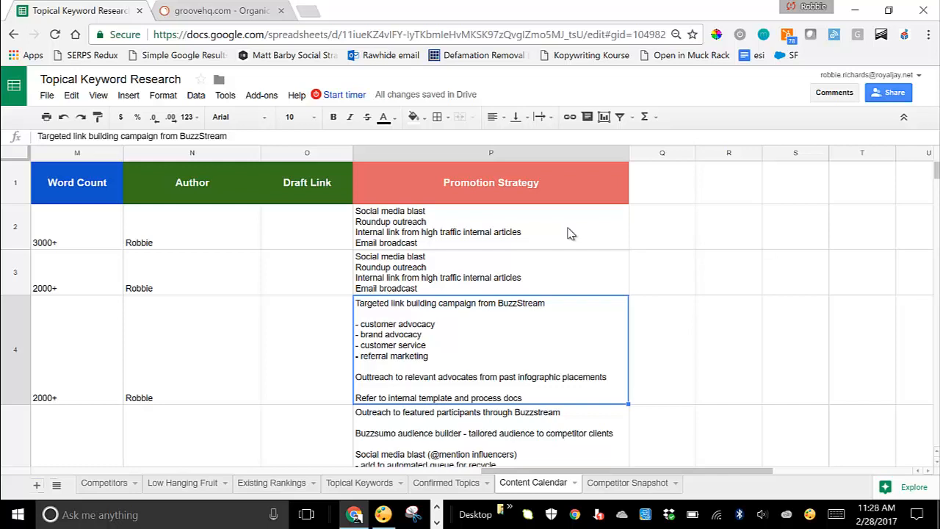
click(360, 483)
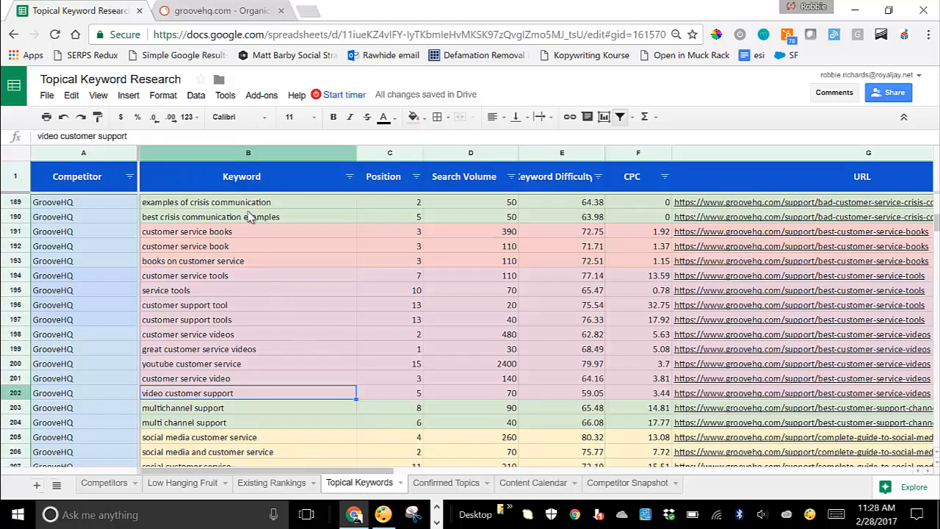
click(425, 483)
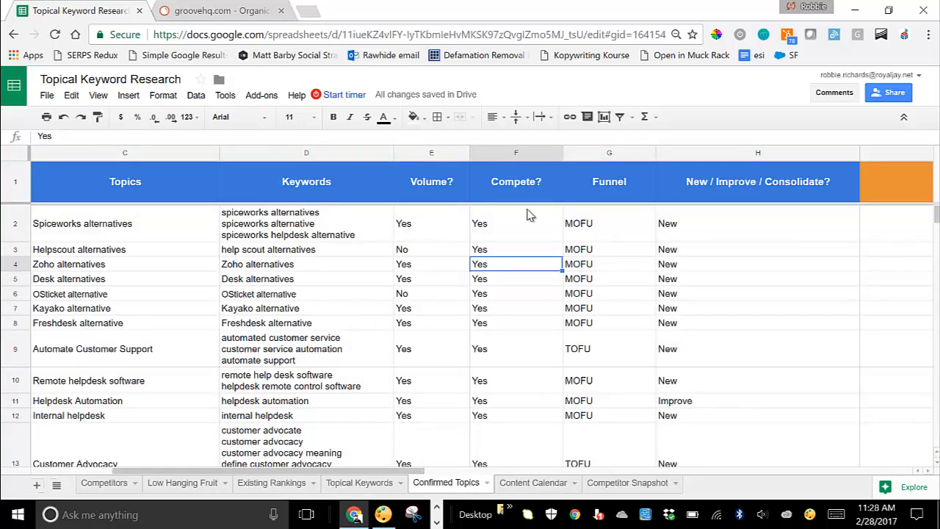
click(437, 229)
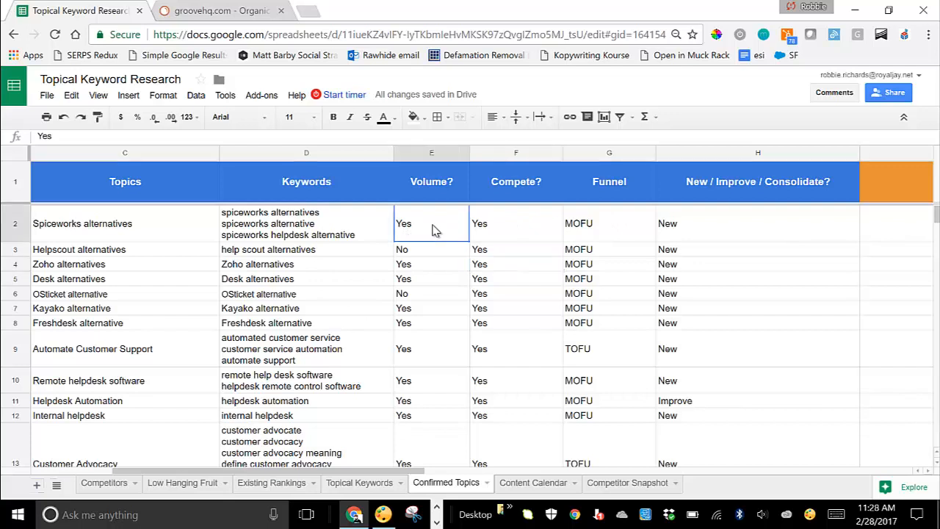
click(491, 226)
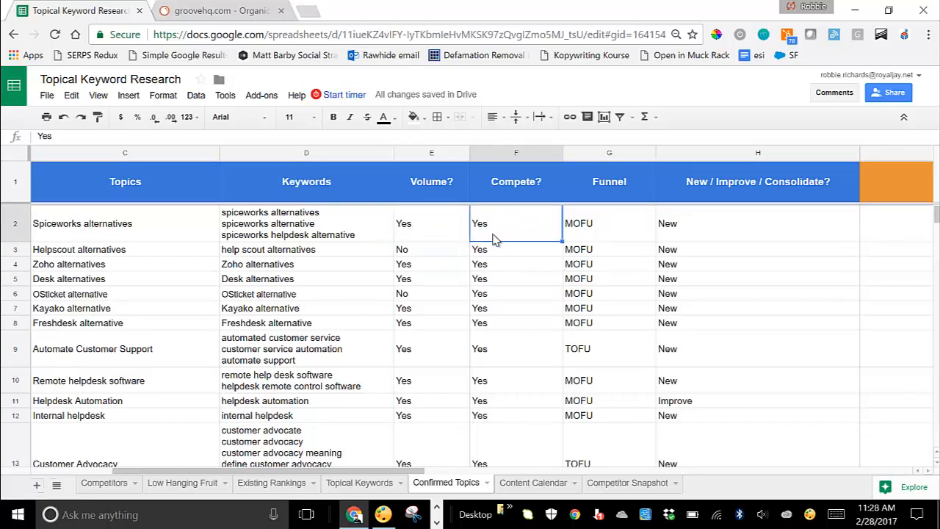
click(530, 483)
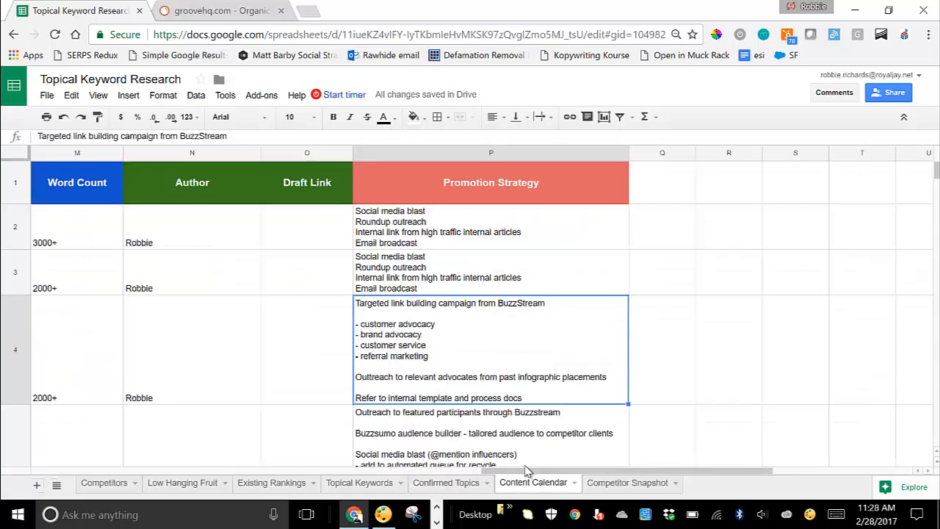
drag(509, 472, 53, 467)
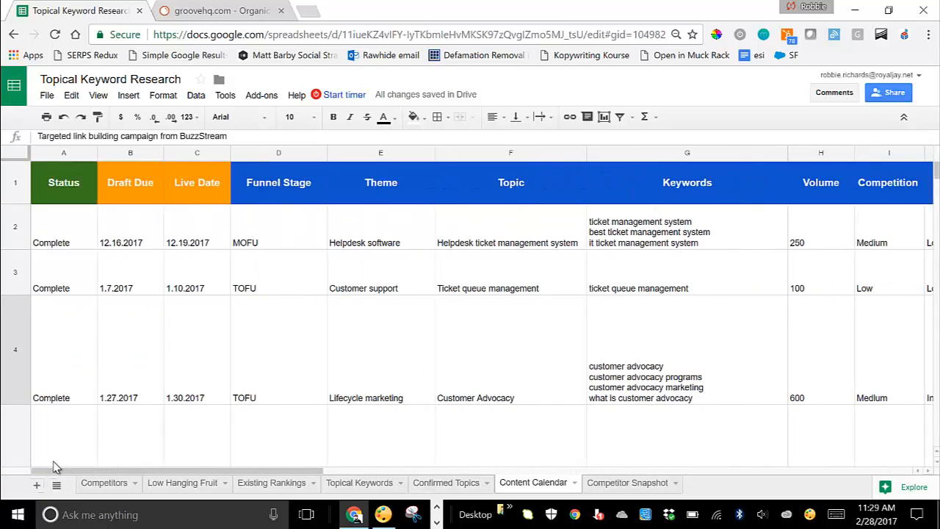